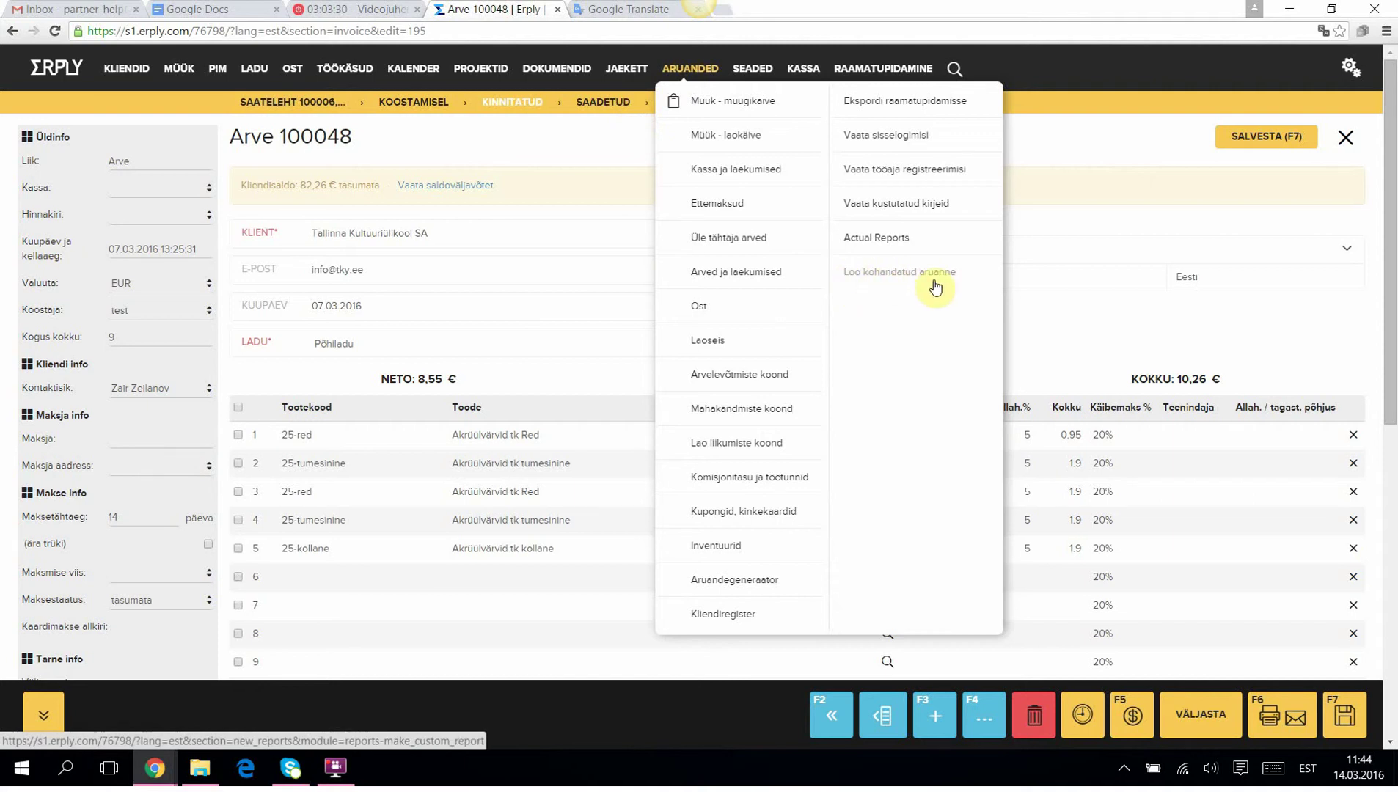
# In the report generator (Aruandegeneraator), create and save a report category with the Estonian name "Raamatupidamise aruanded", and reload the report list
pyautogui.click(710, 583)
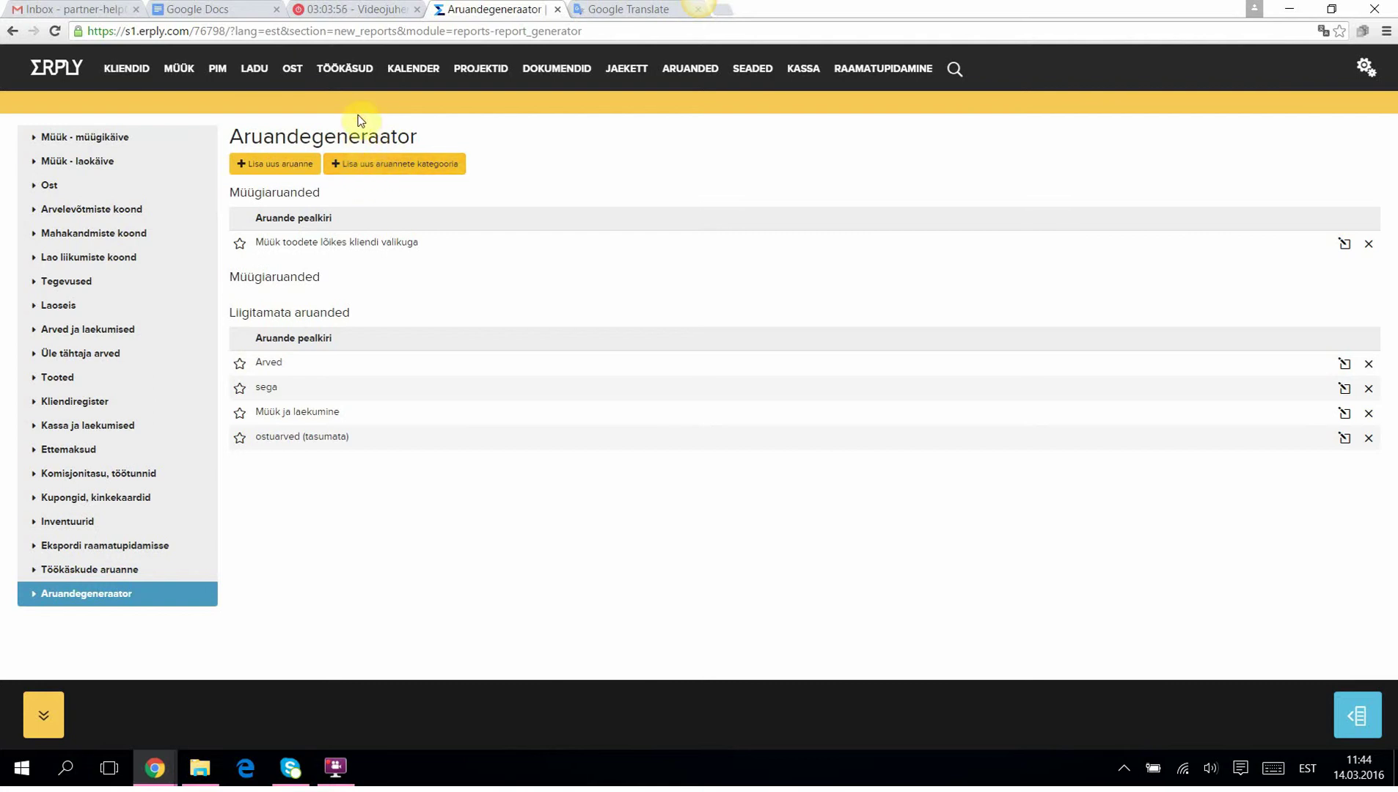
pyautogui.click(393, 163)
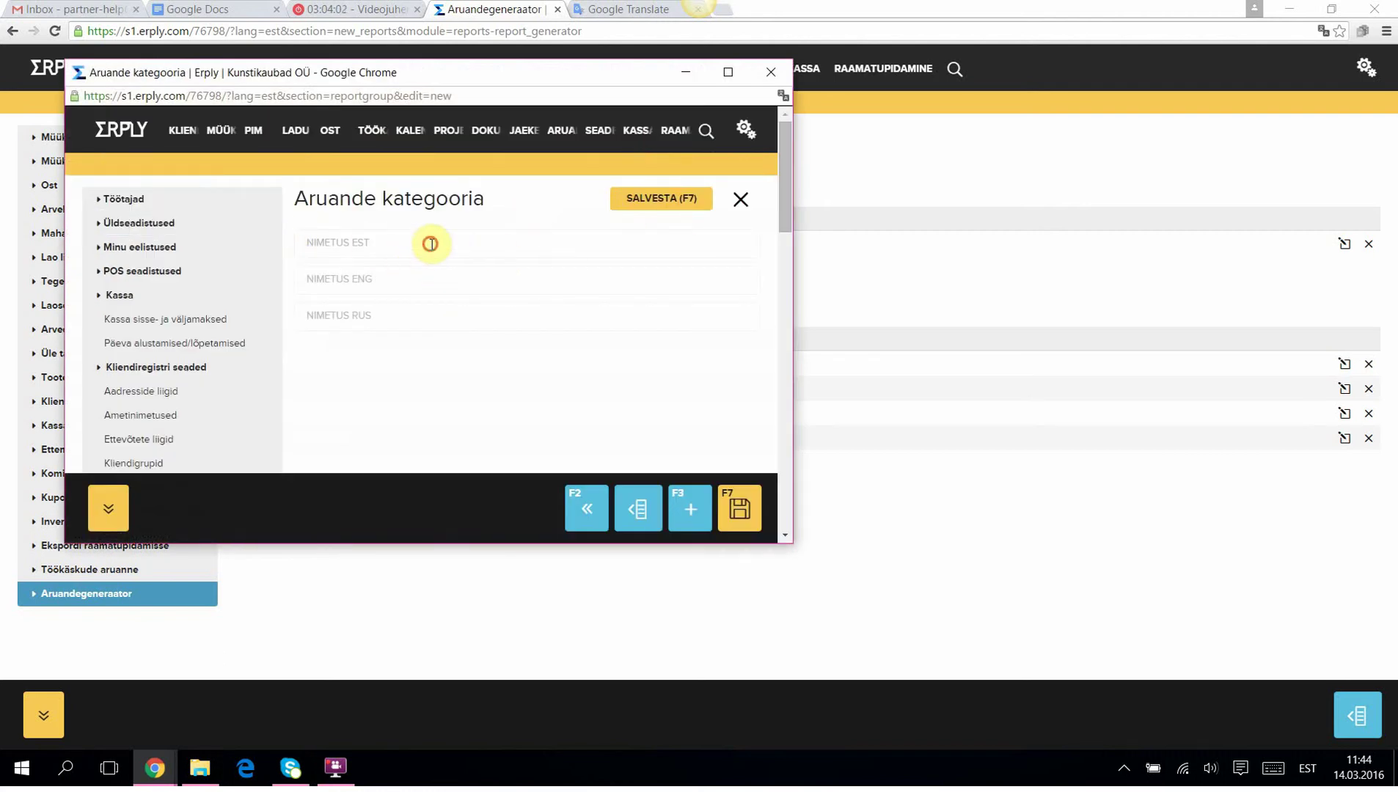
pyautogui.click(432, 245)
pyautogui.write('Raamatupidamise aruanded')
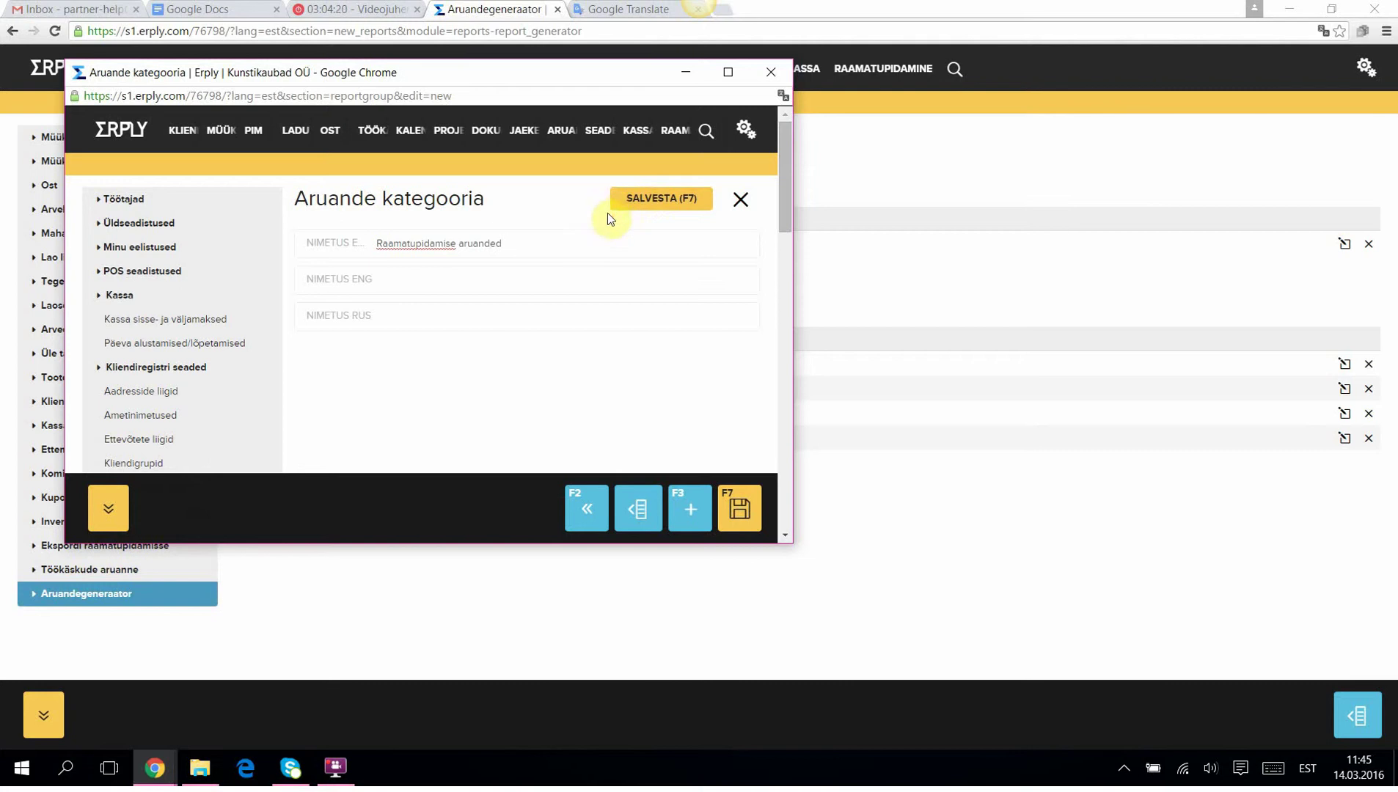
pyautogui.click(652, 204)
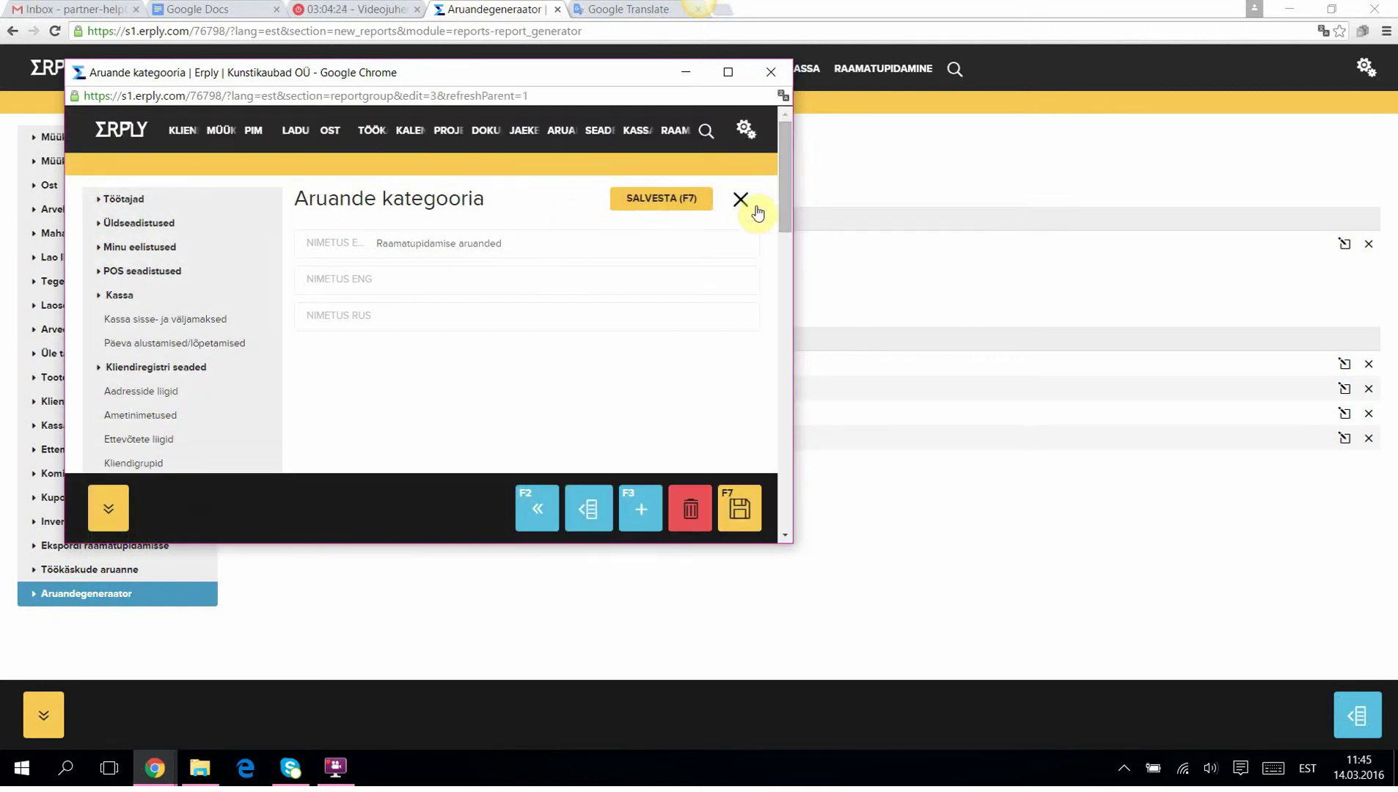
pyautogui.click(741, 201)
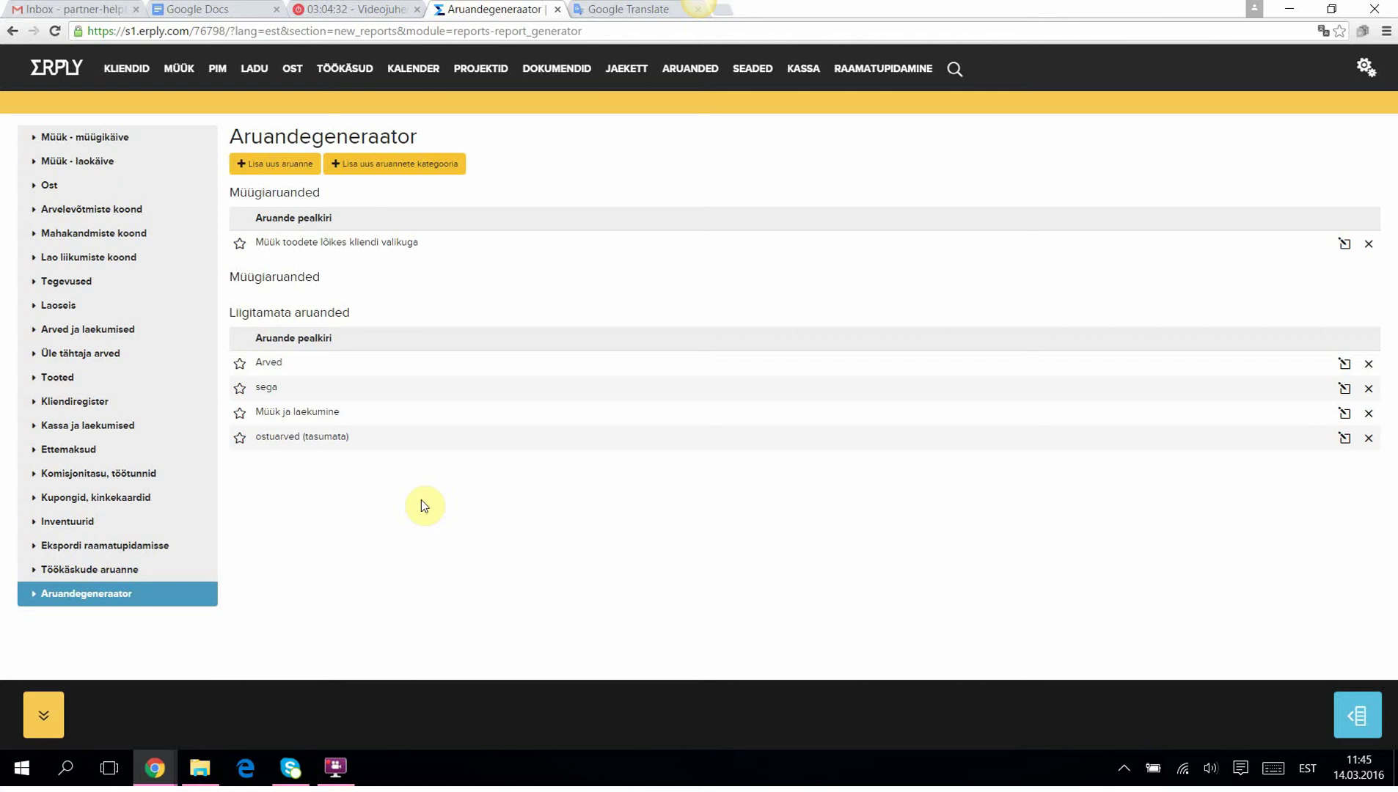
pyautogui.click(97, 595)
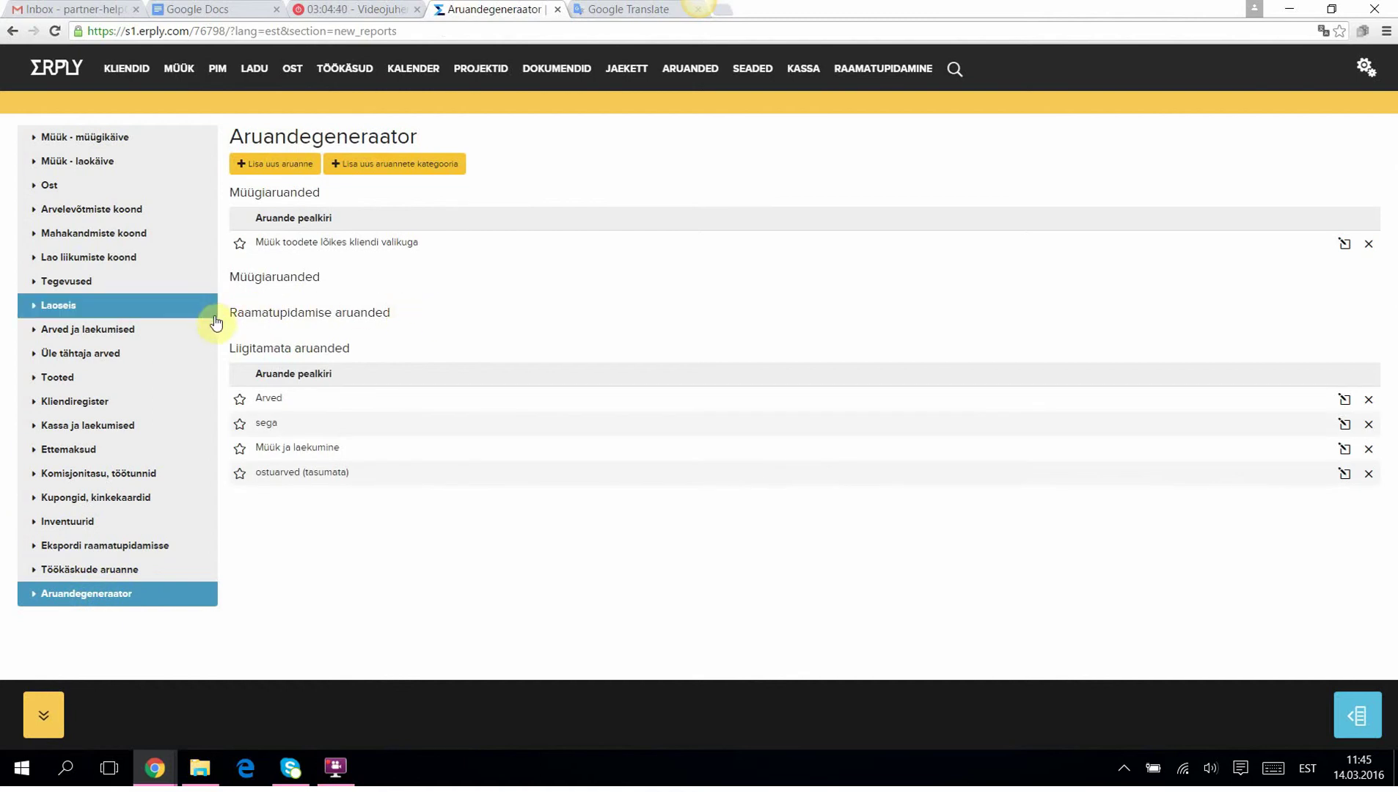
# Start a new report and title it "Müügiaruanne toote infoga"
pyautogui.click(270, 166)
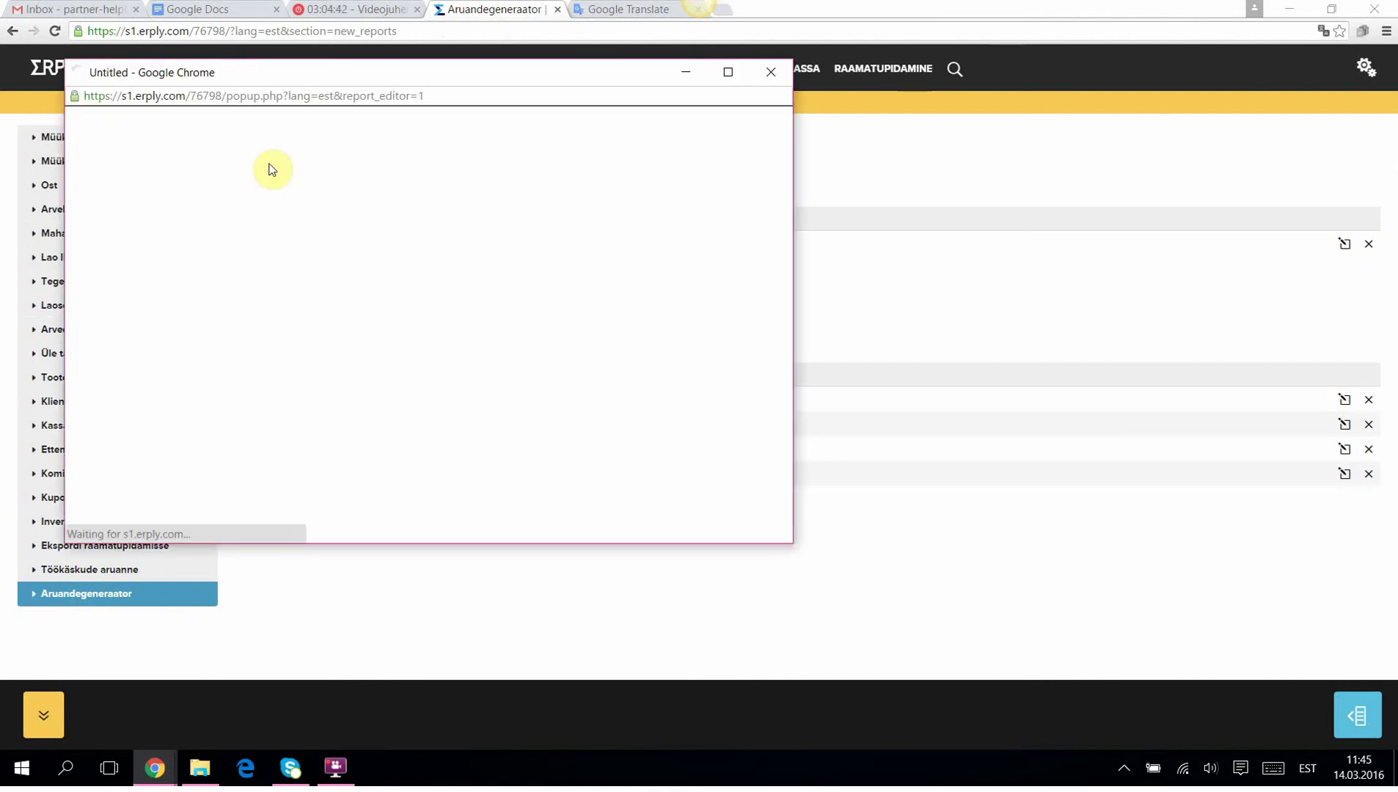
pyautogui.click(343, 156)
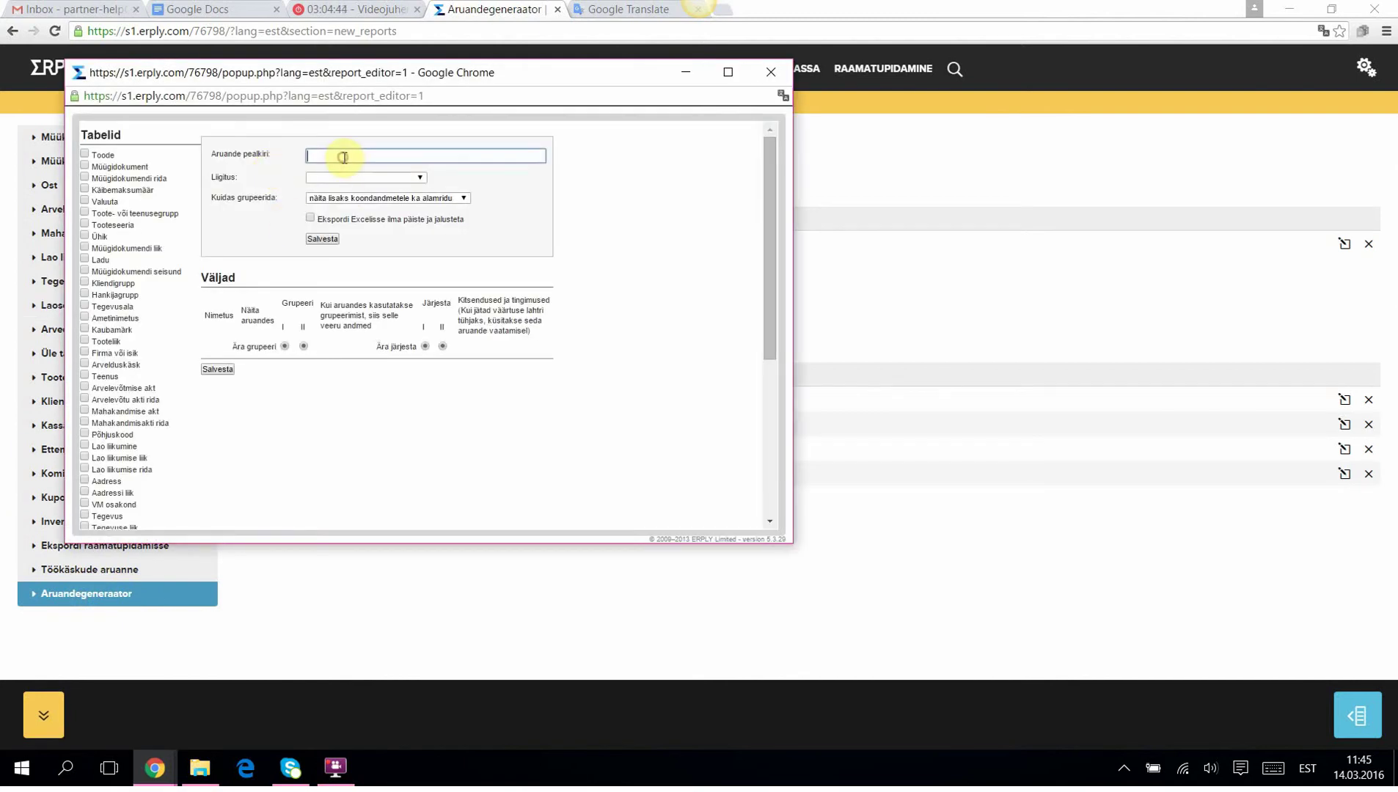
pyautogui.write('Müüa')
pyautogui.write('iarua')
pyautogui.write('nne')
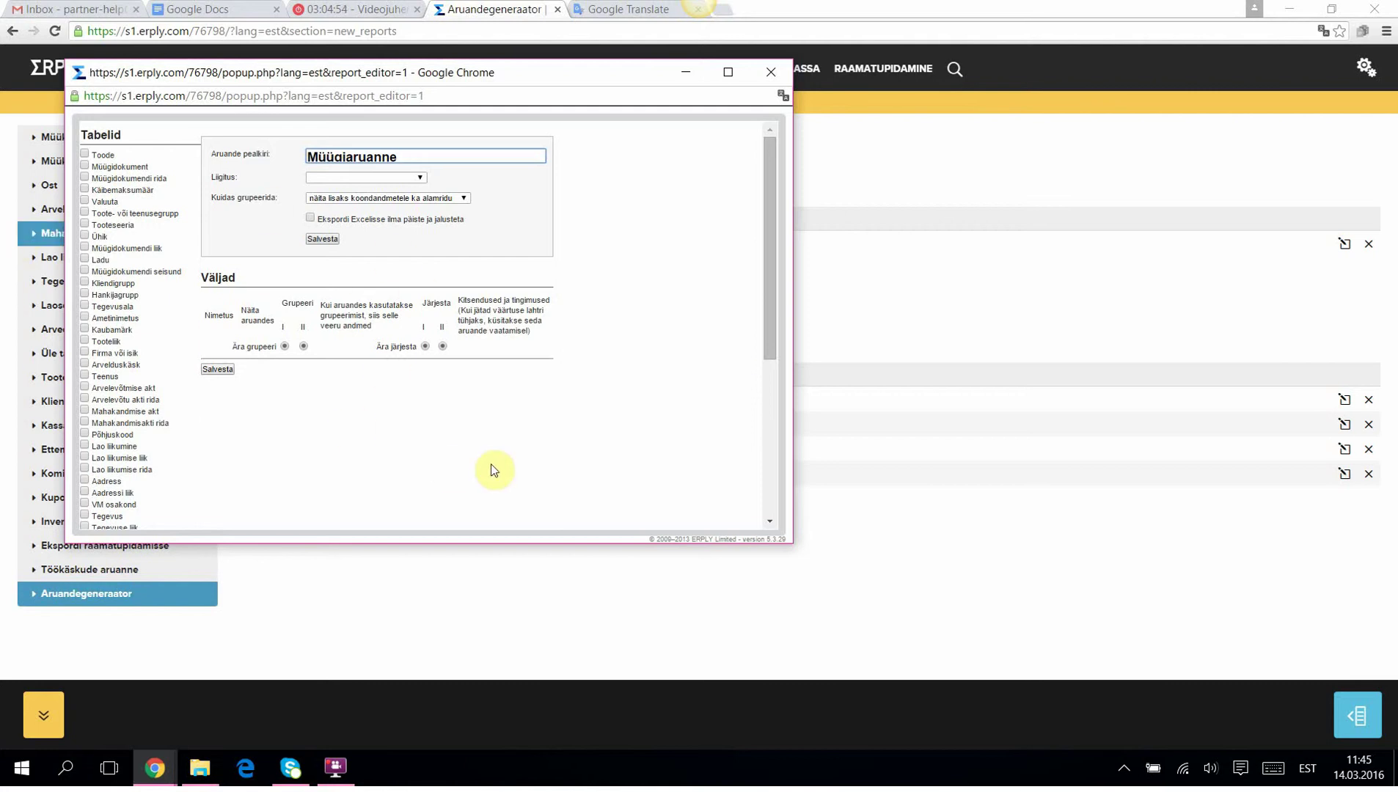
pyautogui.write('toote infoga')
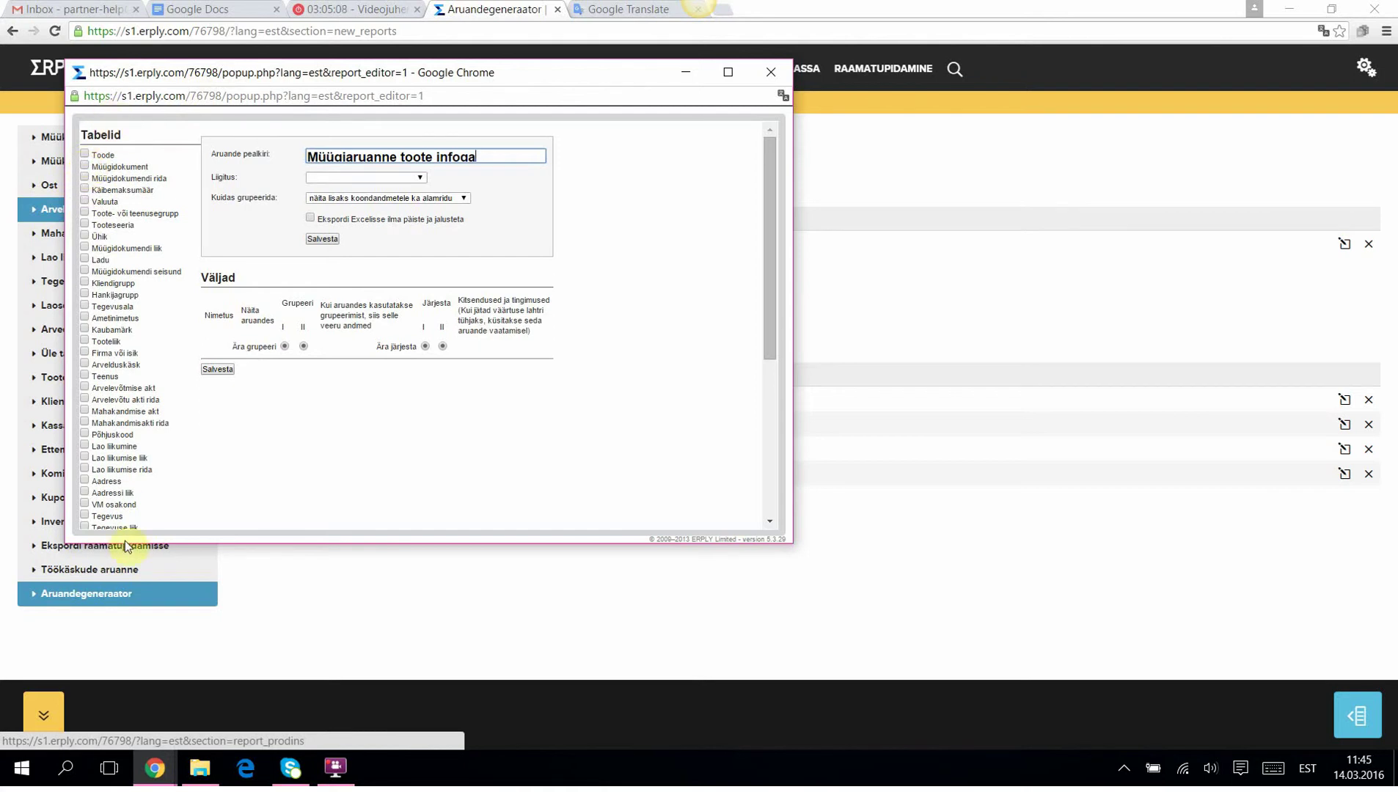
# Include the Müügidokument, Müügidokumendi rida and Toode tables in the report
pyautogui.click(83, 166)
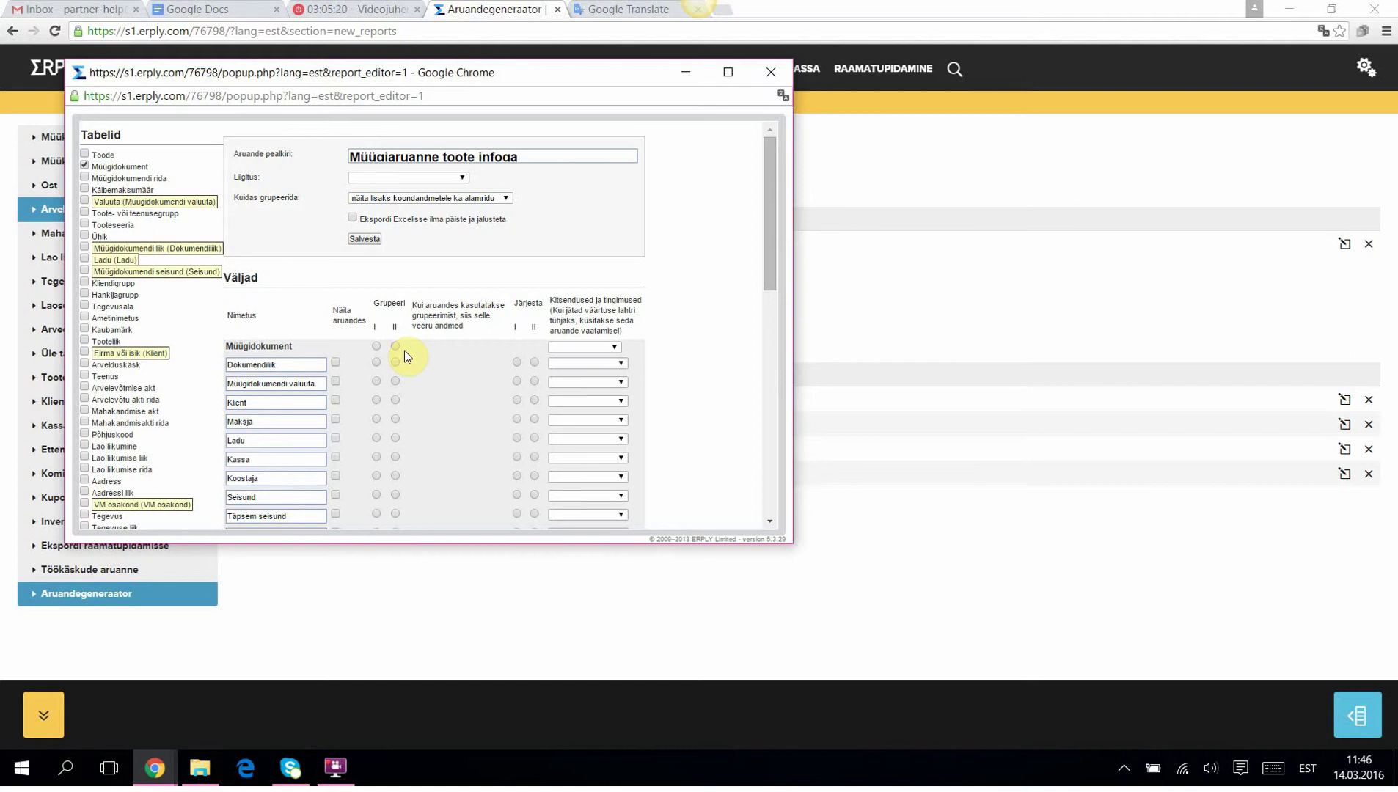
pyautogui.click(86, 179)
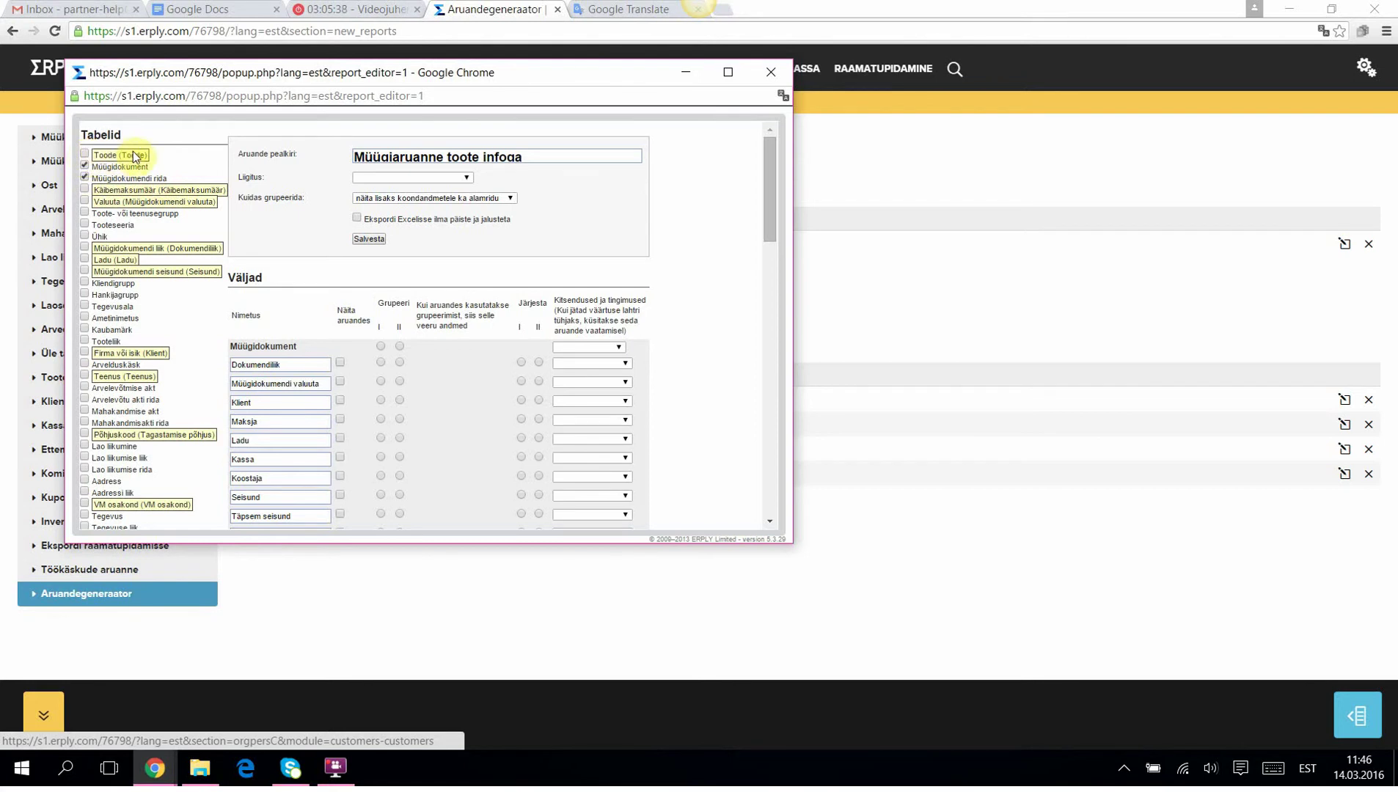
pyautogui.click(85, 155)
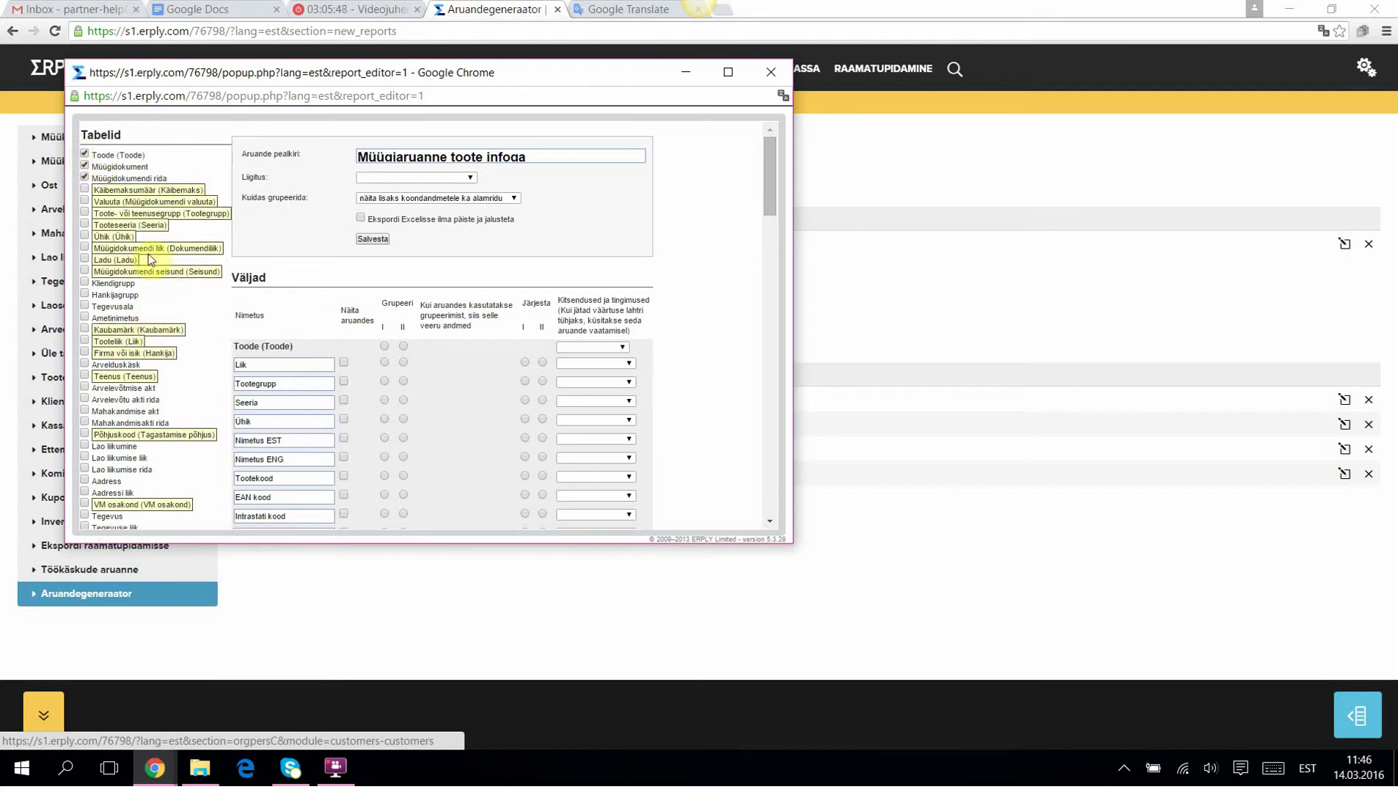
pyautogui.scroll(-10, 149, 253)
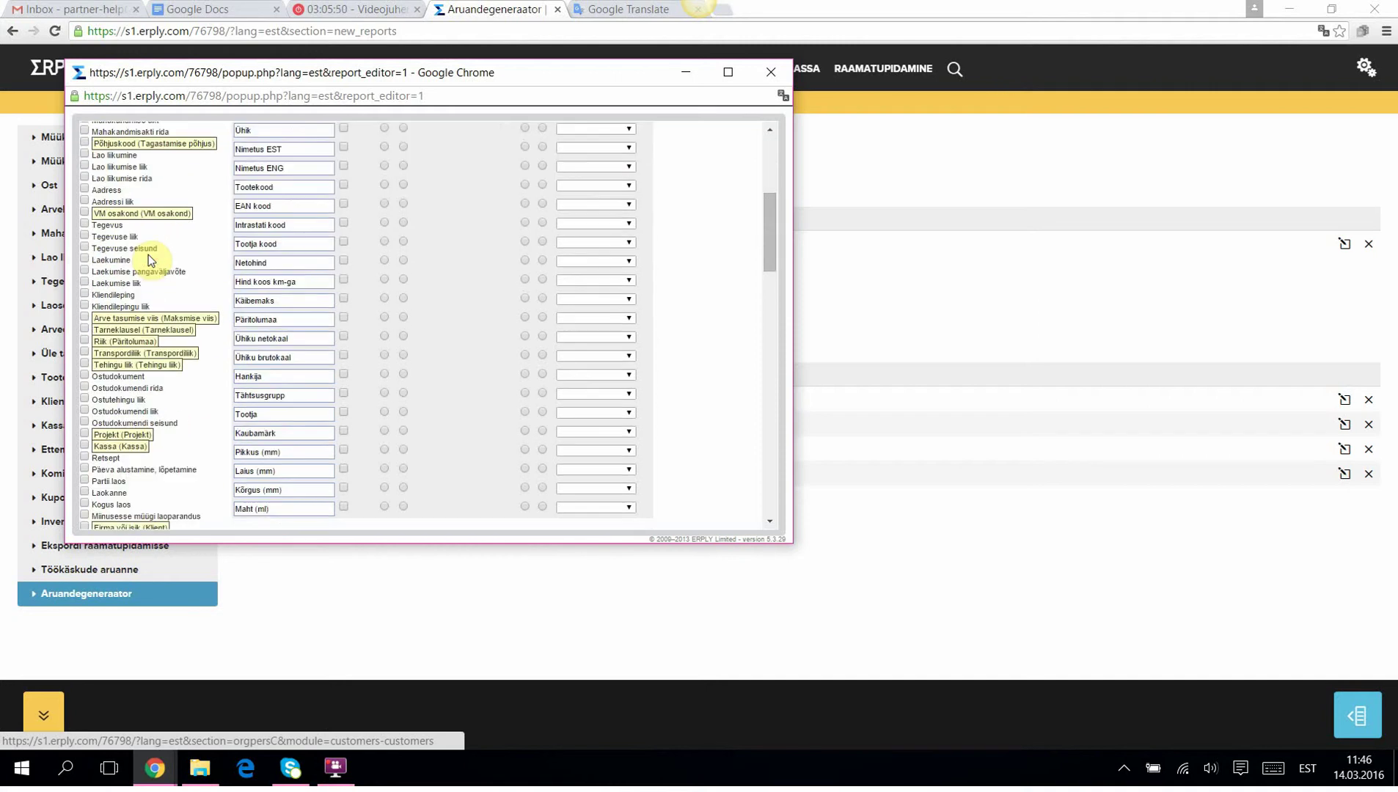
pyautogui.scroll(10, 149, 254)
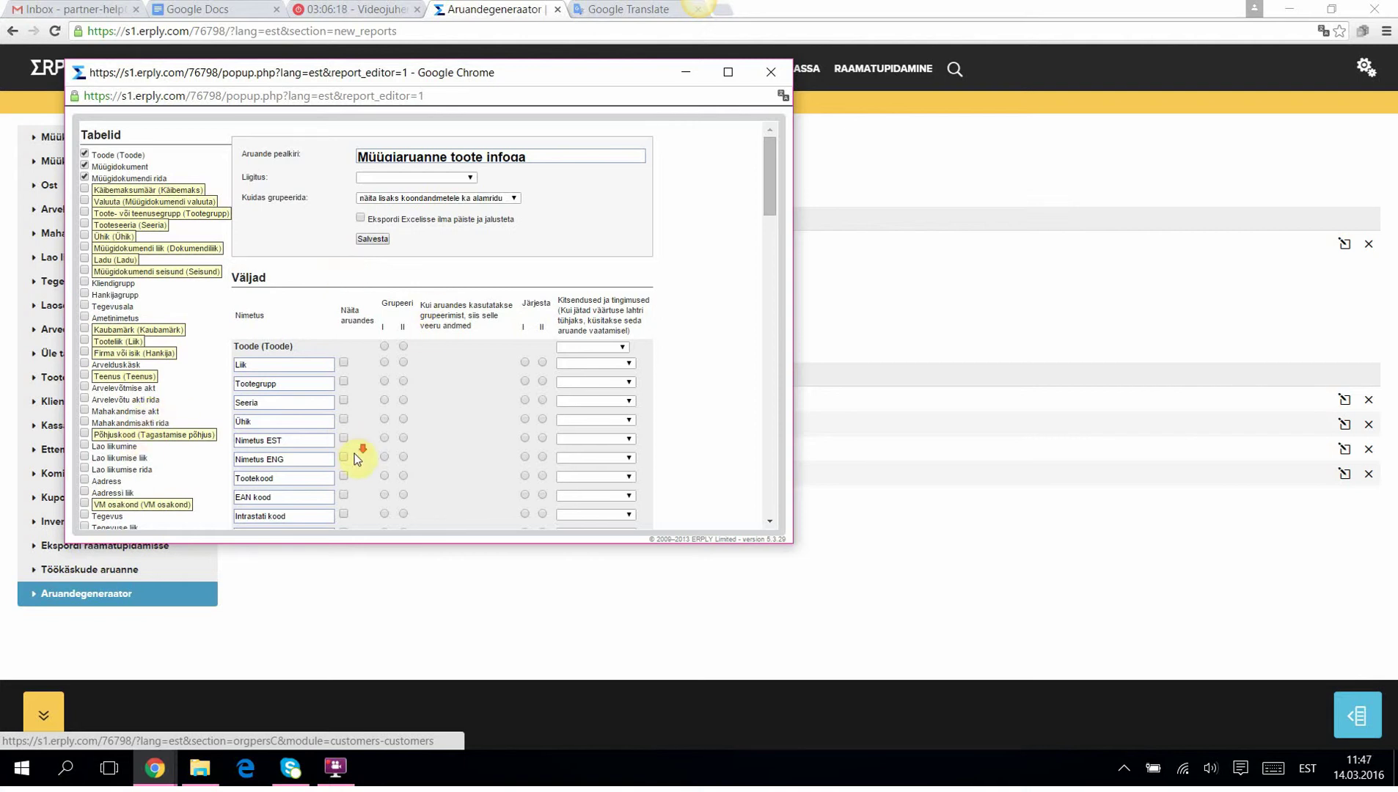
# Show the product fields Tootekood, EAN kood and Tootegrupp in the report
pyautogui.scroll(-1, 353, 459)
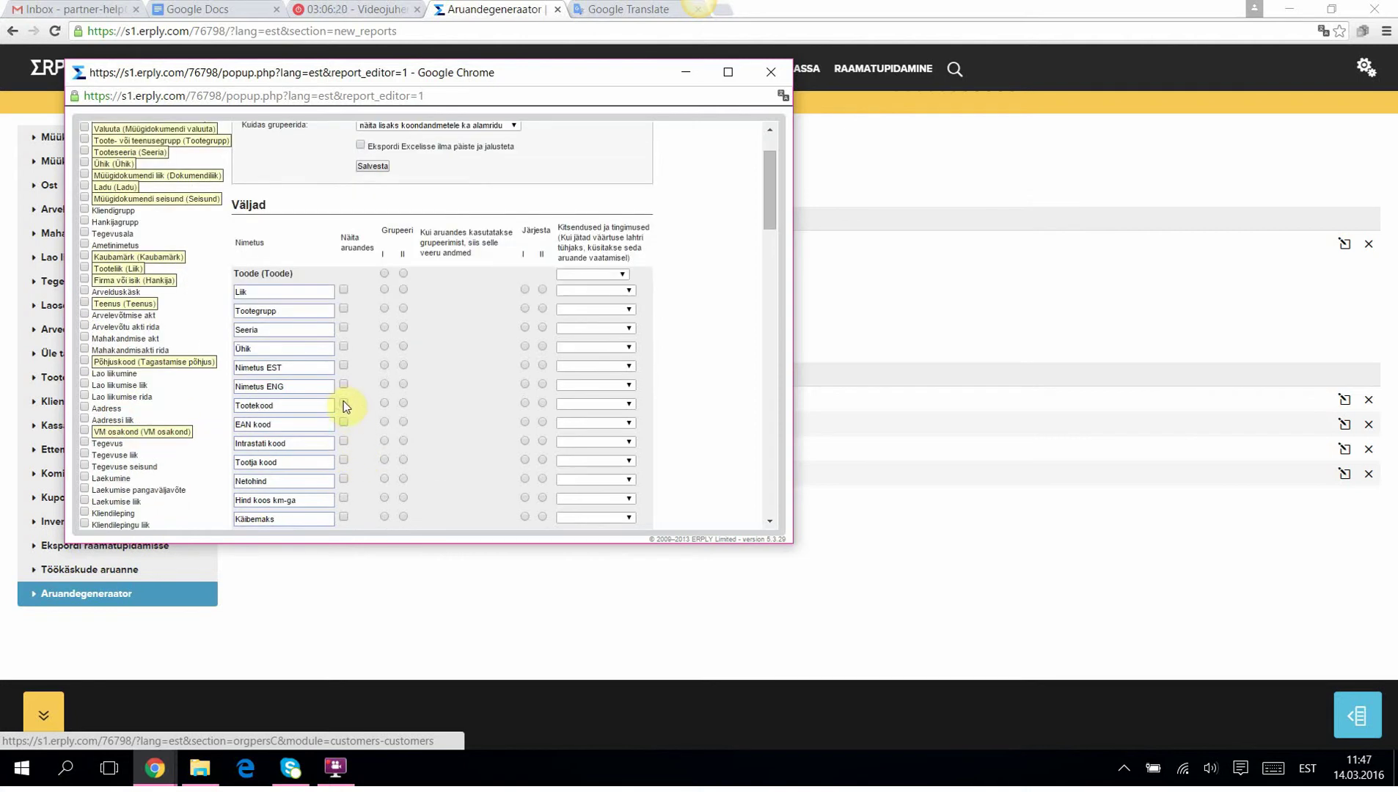
pyautogui.click(344, 404)
pyautogui.click(342, 423)
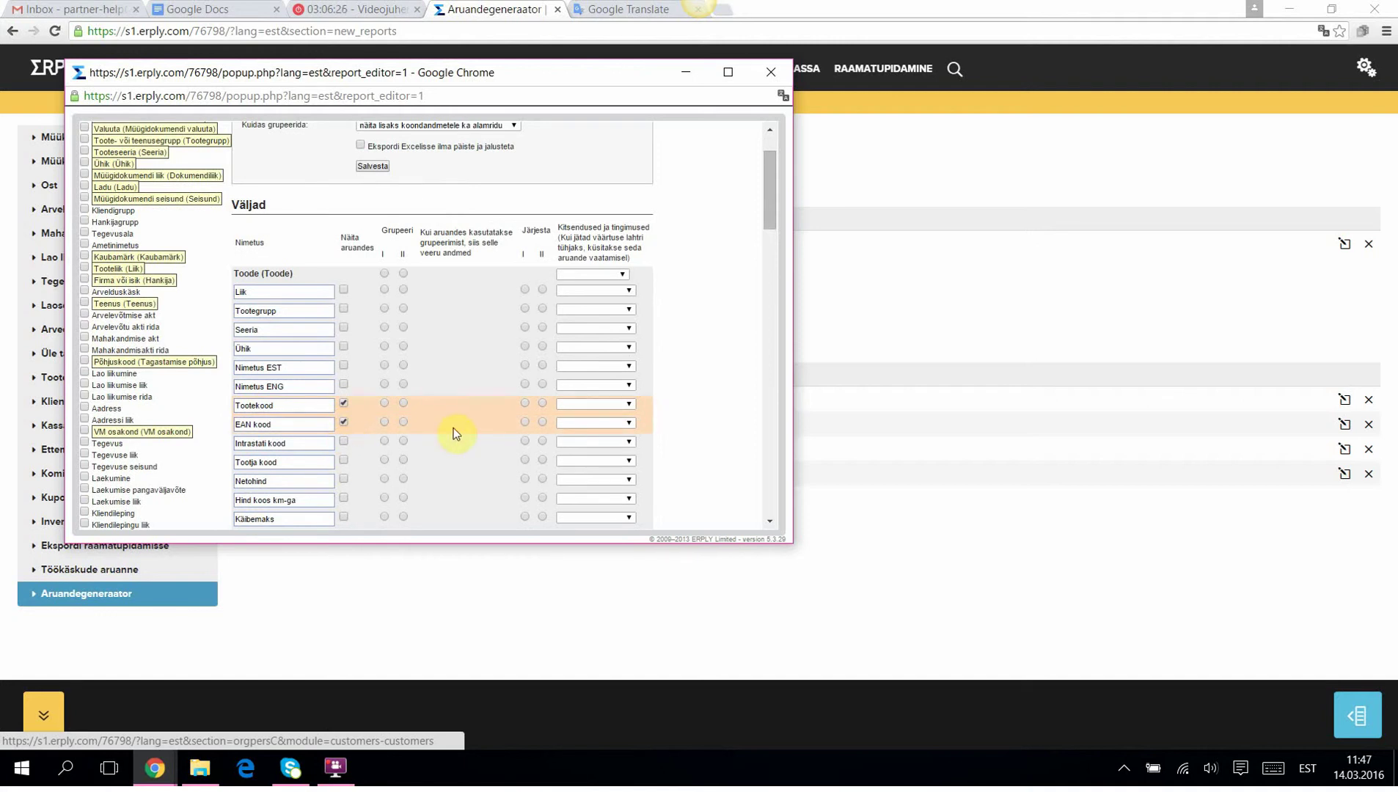
pyautogui.click(344, 309)
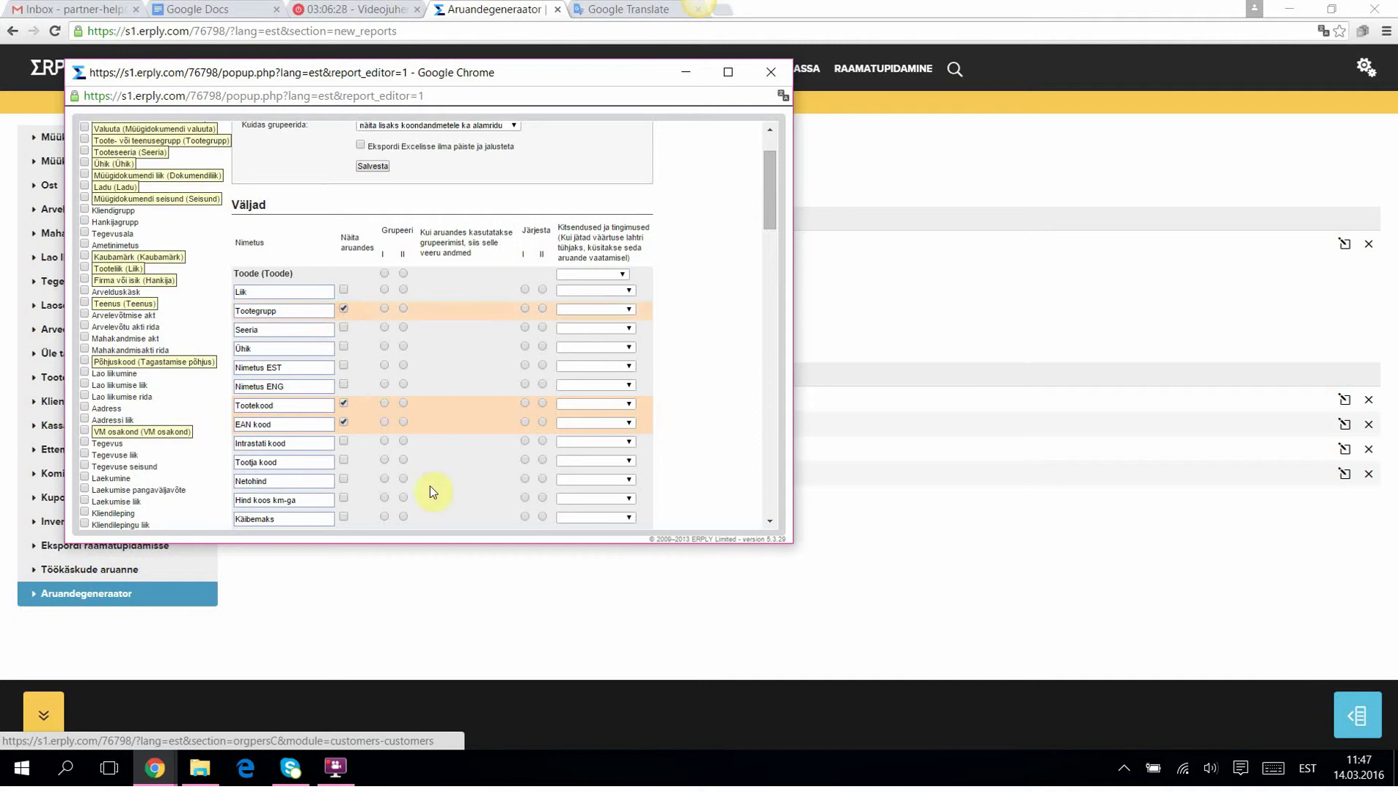
# Restrict the sales document's Dokumendiliik with "=" to Arve-saateleht, Sularahaarve, Invoice, Kreeditarve and Arve
pyautogui.scroll(-3, 433, 487)
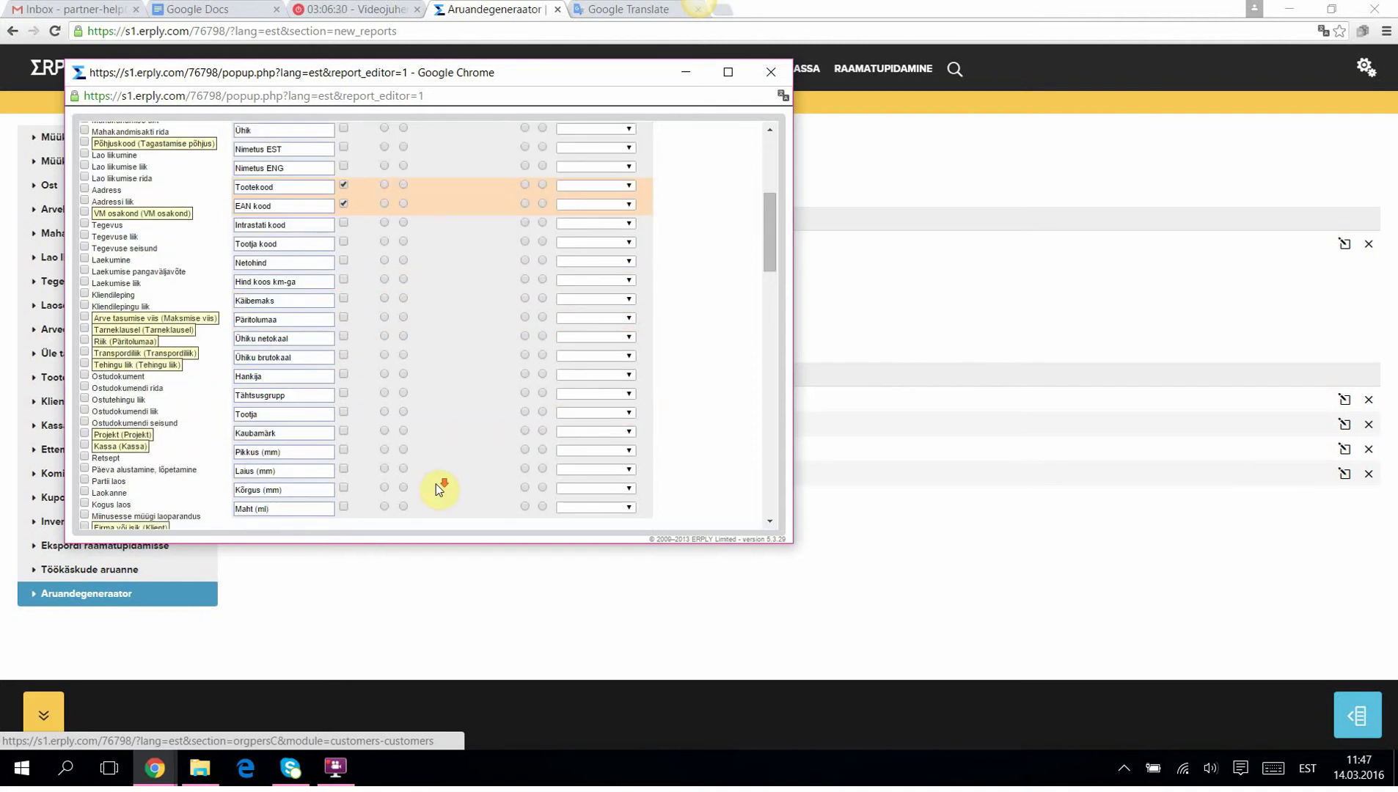
pyautogui.scroll(-4, 436, 484)
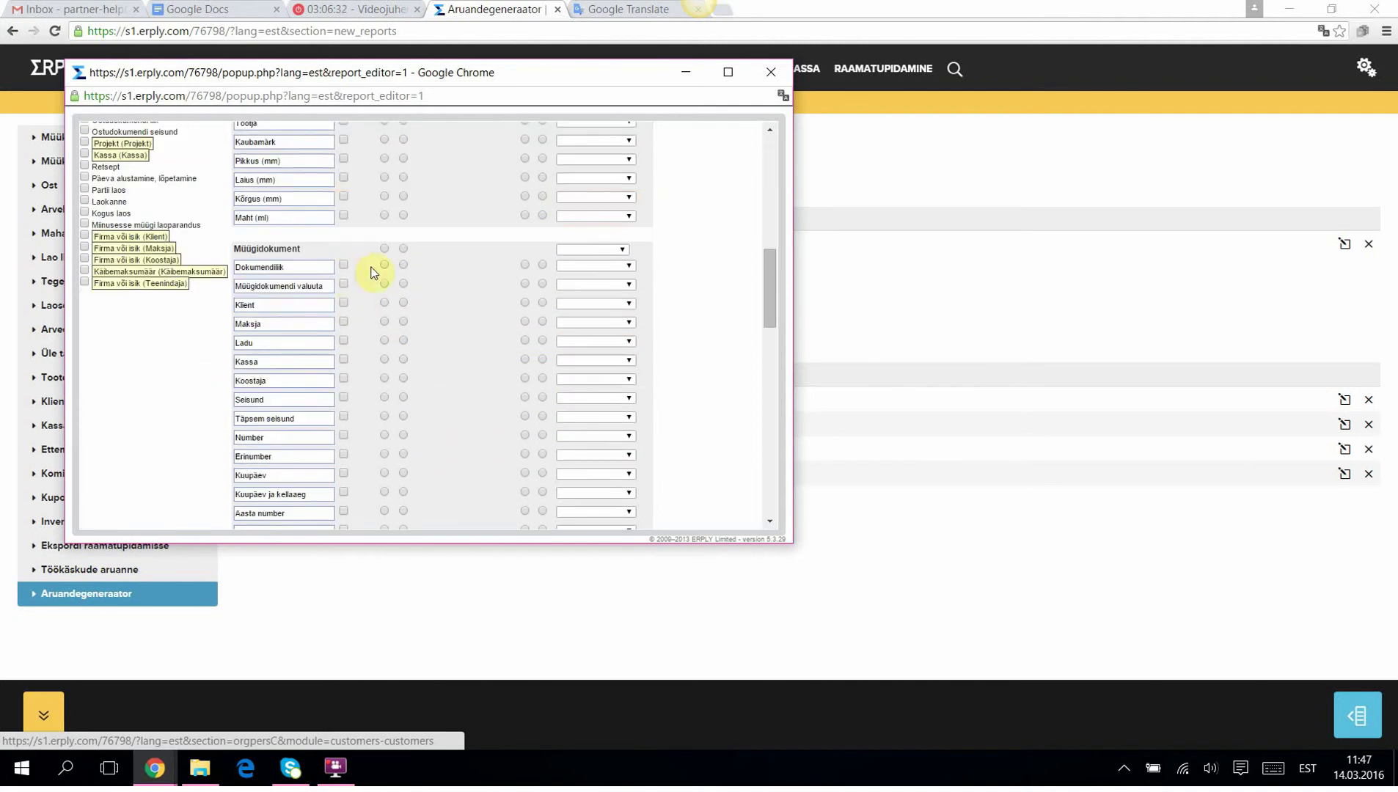
pyautogui.click(629, 266)
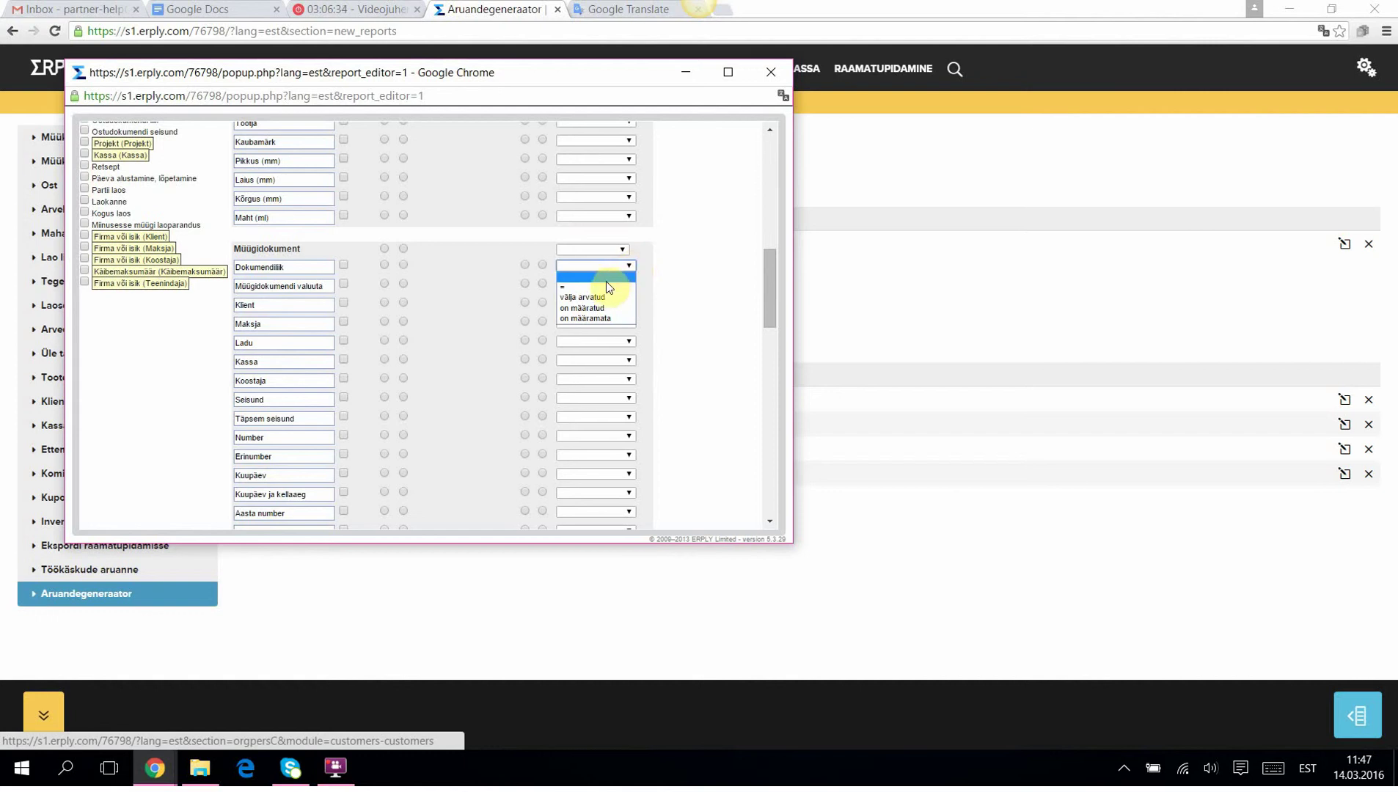
pyautogui.click(604, 286)
pyautogui.click(668, 275)
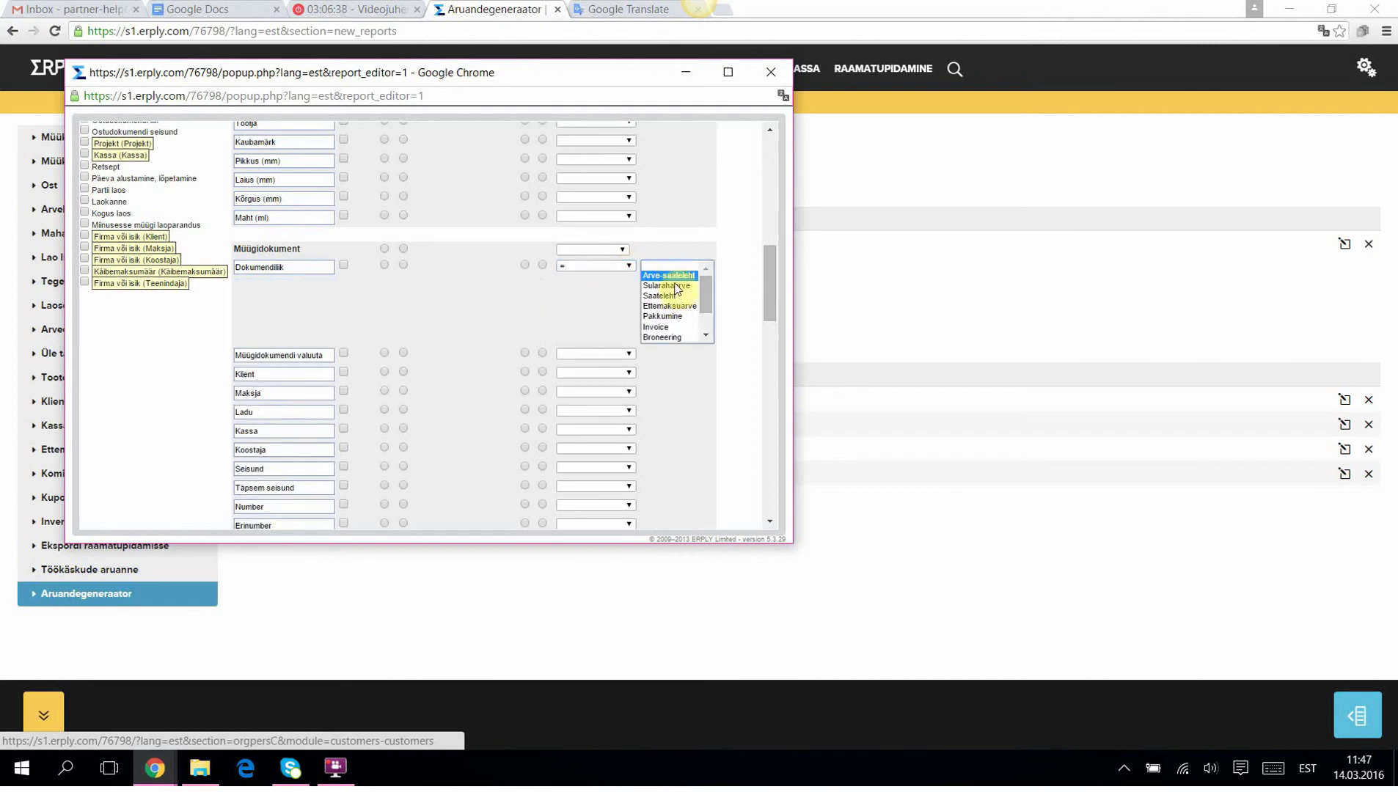
pyautogui.keyDown('ctrl'); pyautogui.click(675, 286); pyautogui.keyUp('ctrl')
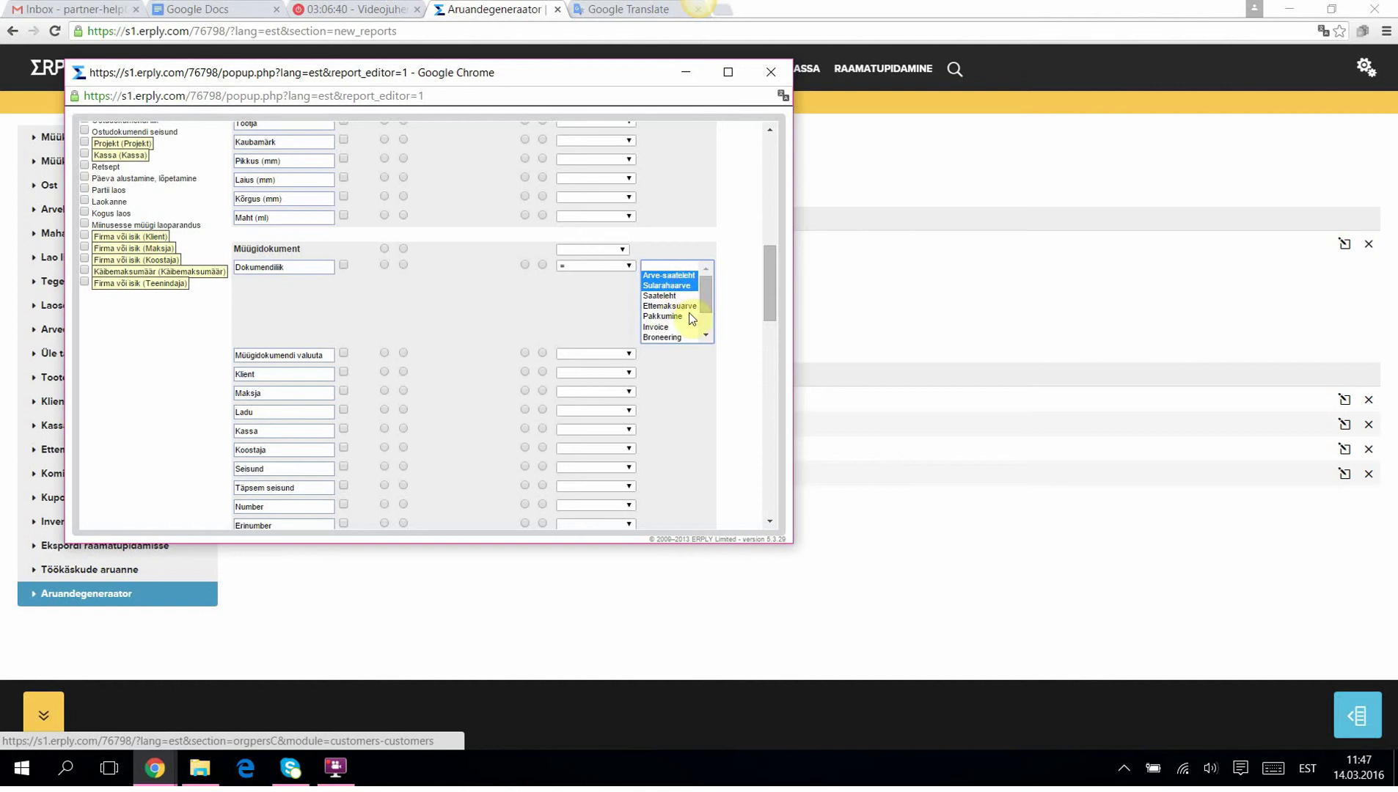
pyautogui.keyDown('ctrl'); pyautogui.click(664, 327); pyautogui.keyUp('ctrl')
pyautogui.moveTo(709, 297); pyautogui.dragTo(708, 311)
pyautogui.keyDown('ctrl'); pyautogui.click(666, 318); pyautogui.keyUp('ctrl')
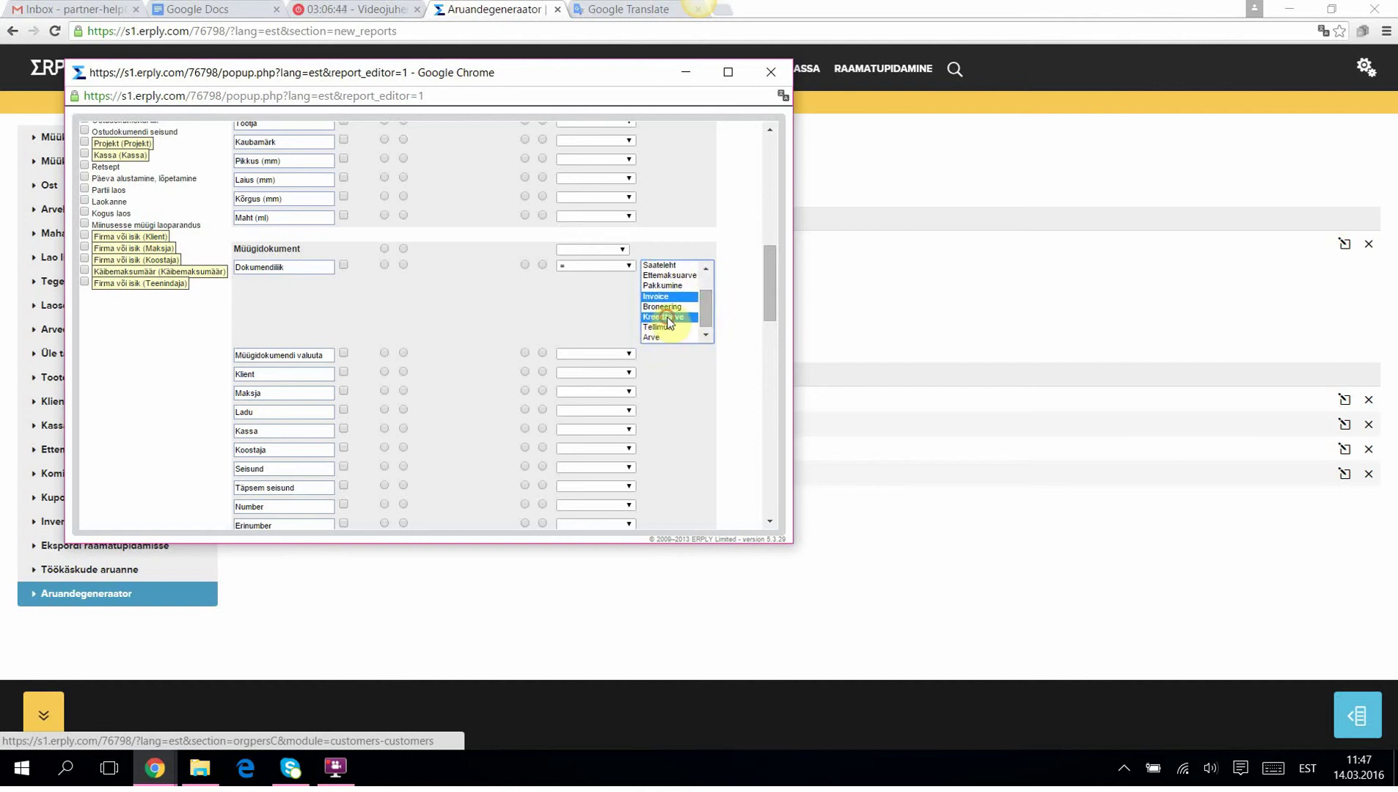
pyautogui.keyDown('ctrl'); pyautogui.click(653, 339); pyautogui.keyUp('ctrl')
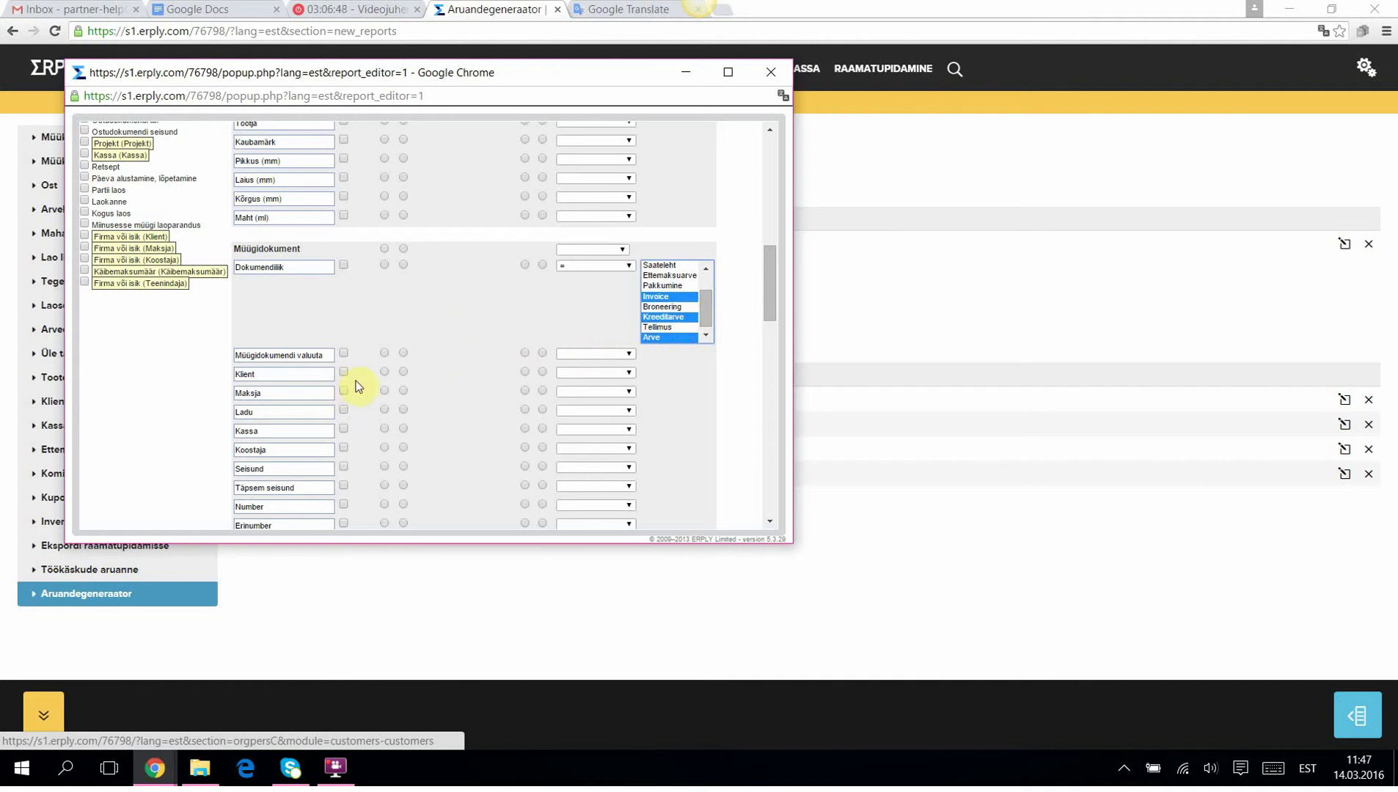
# Set the sales document's Klient and Ladu conditions to "=", leaving their values unselected
pyautogui.scroll(-2, 484, 426)
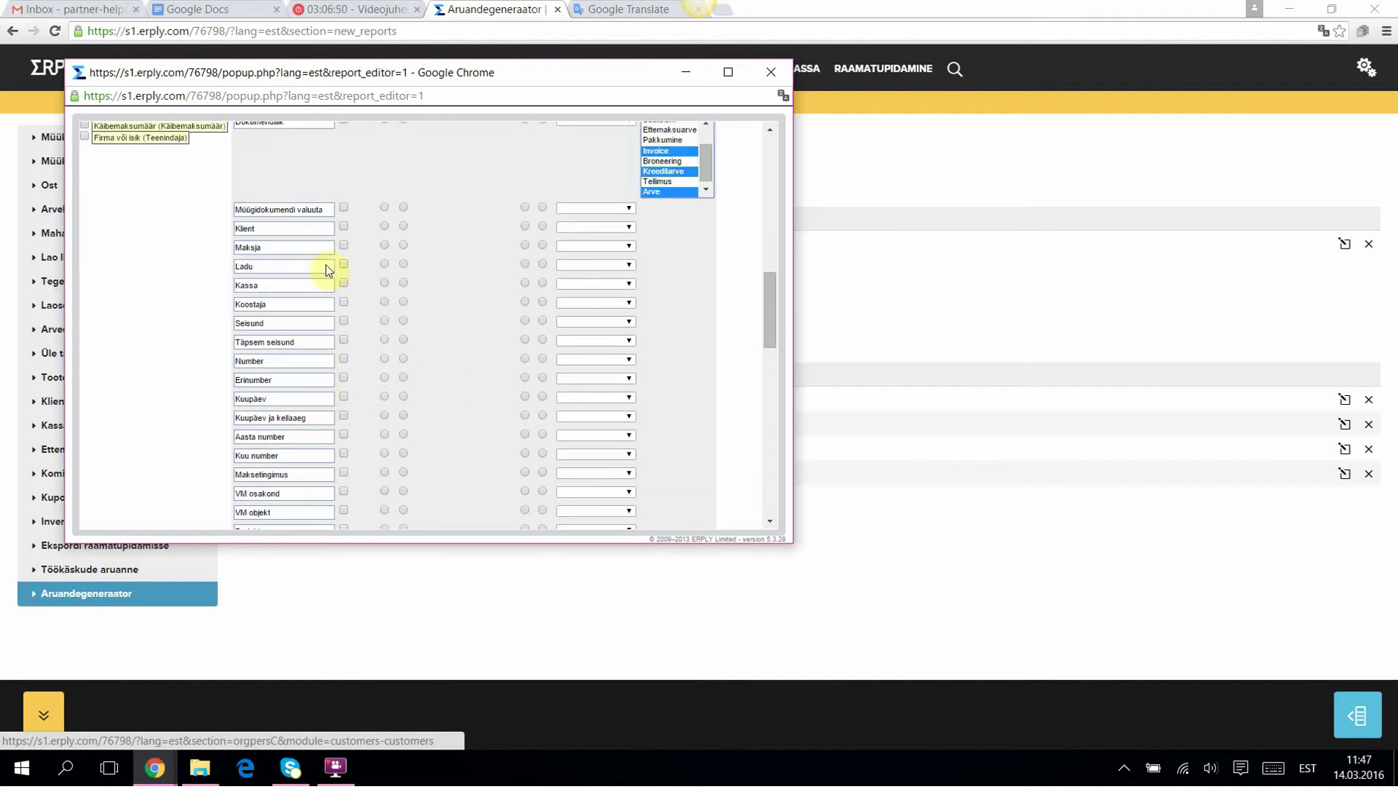
pyautogui.click(627, 227)
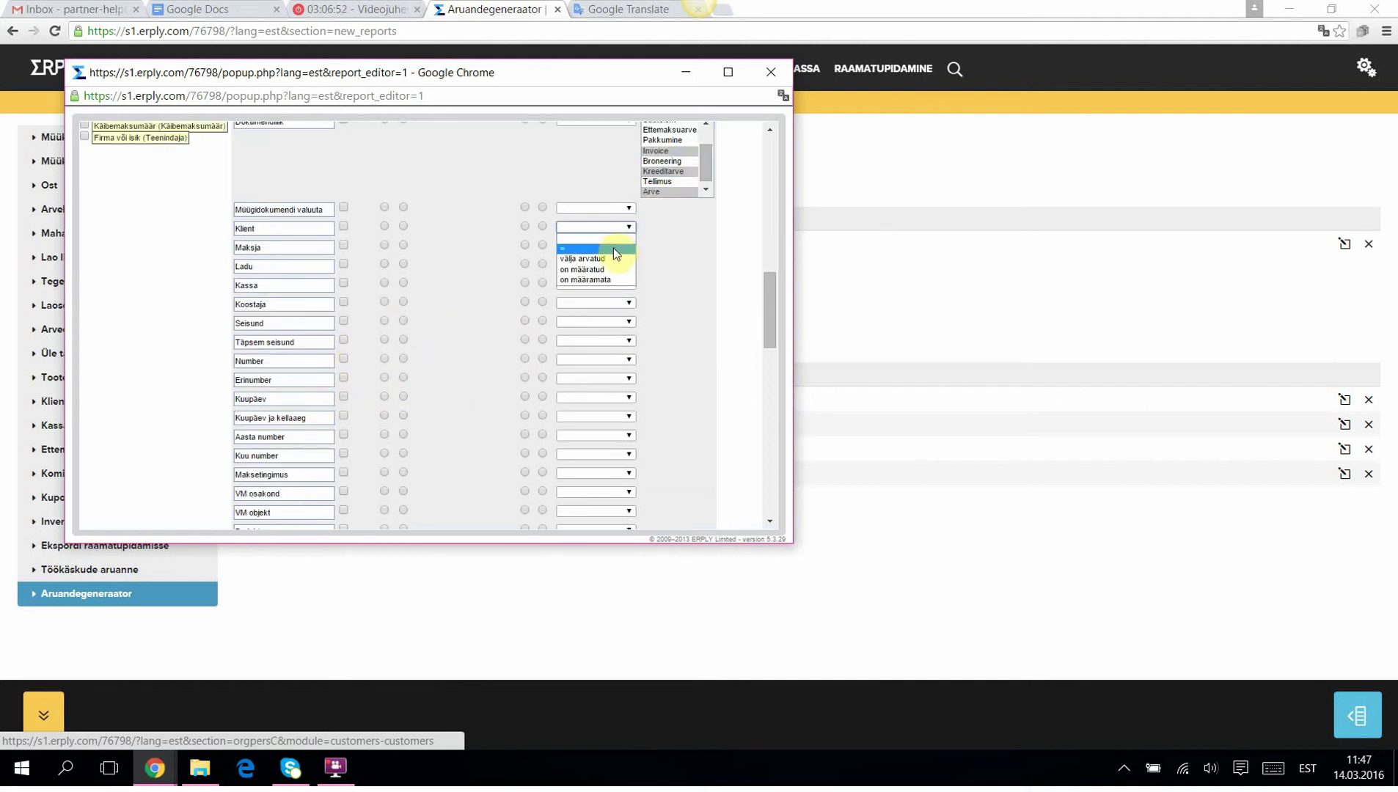
pyautogui.click(612, 248)
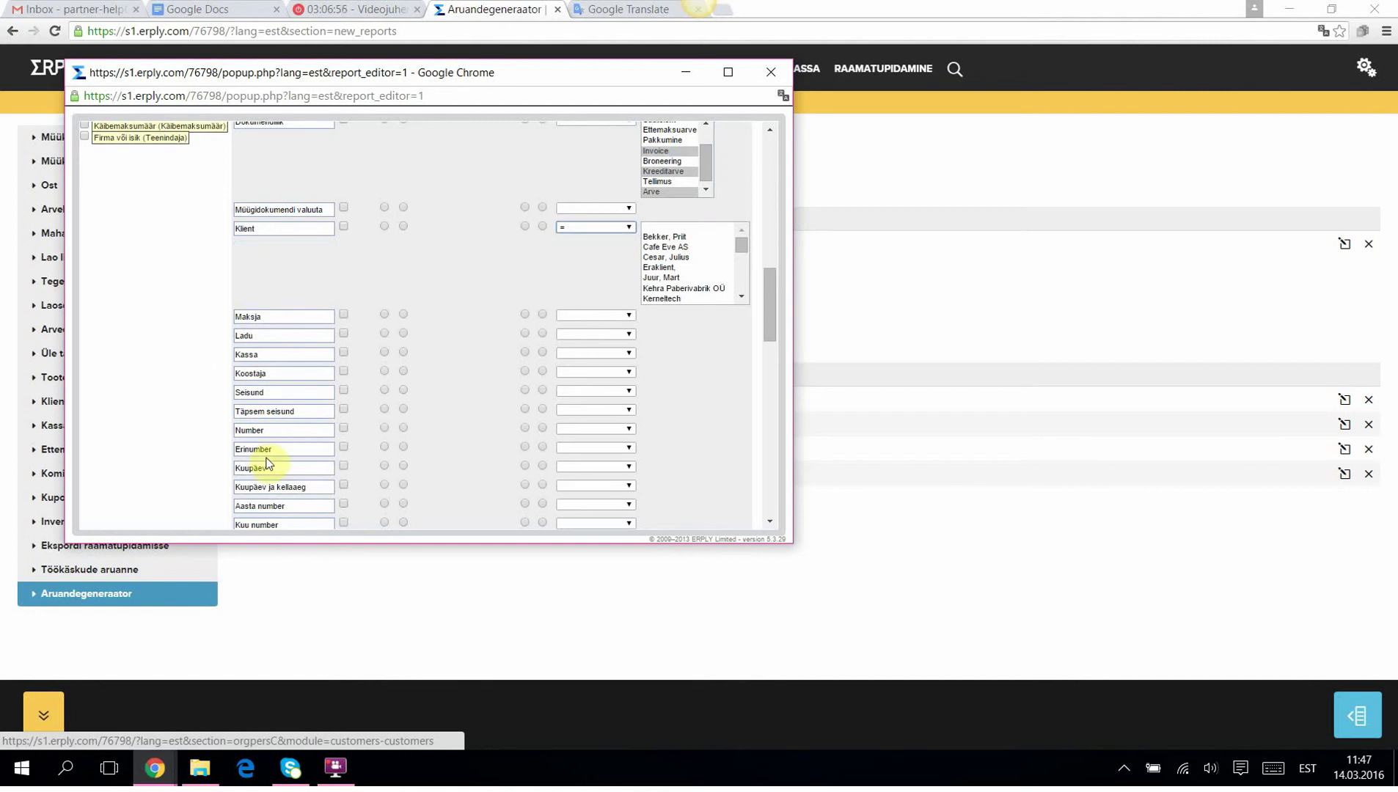
pyautogui.click(628, 334)
pyautogui.click(624, 352)
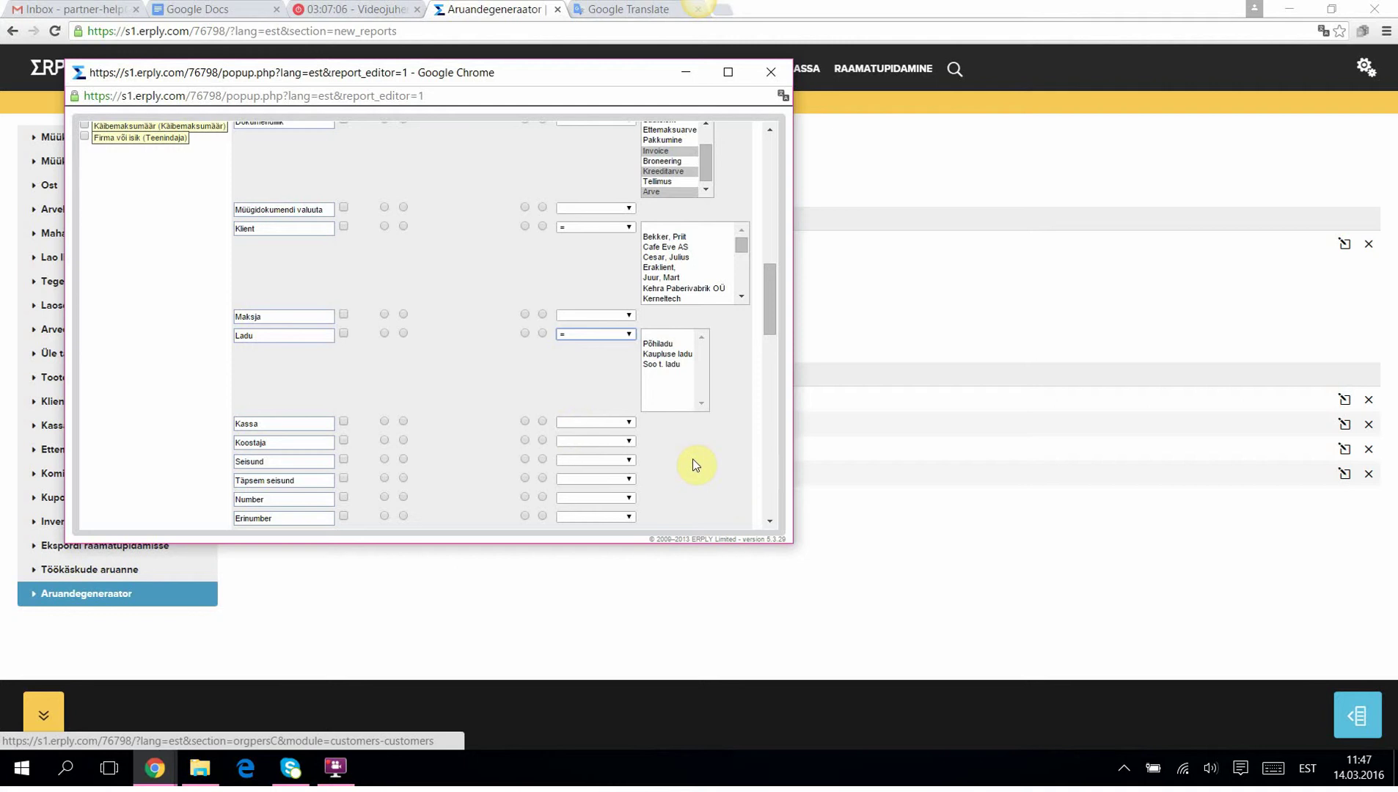
# Show the sales document's Number and Kuupäev in the report, and set the Kuupäev condition to "on vahemikus" with the dates left empty
pyautogui.scroll(-1, 695, 464)
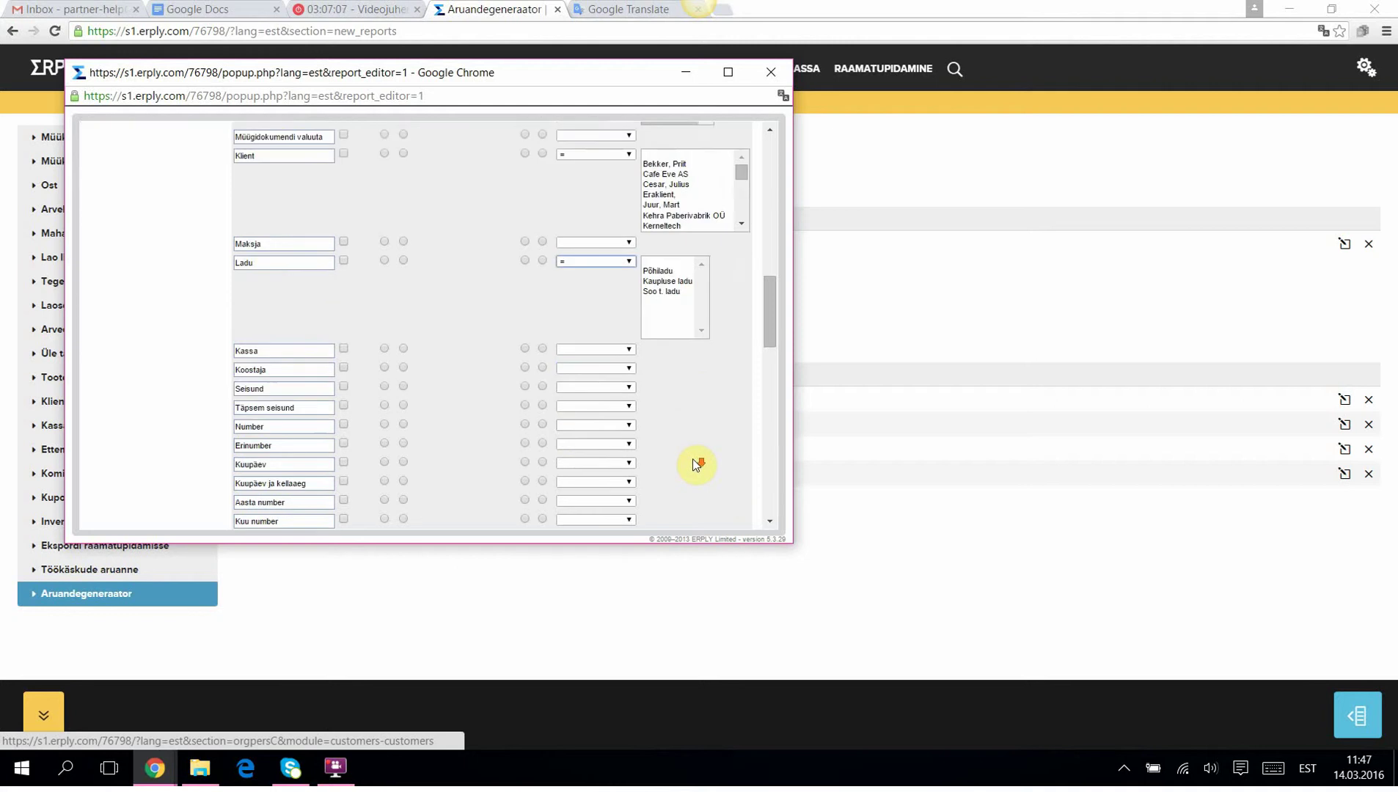
pyautogui.click(343, 426)
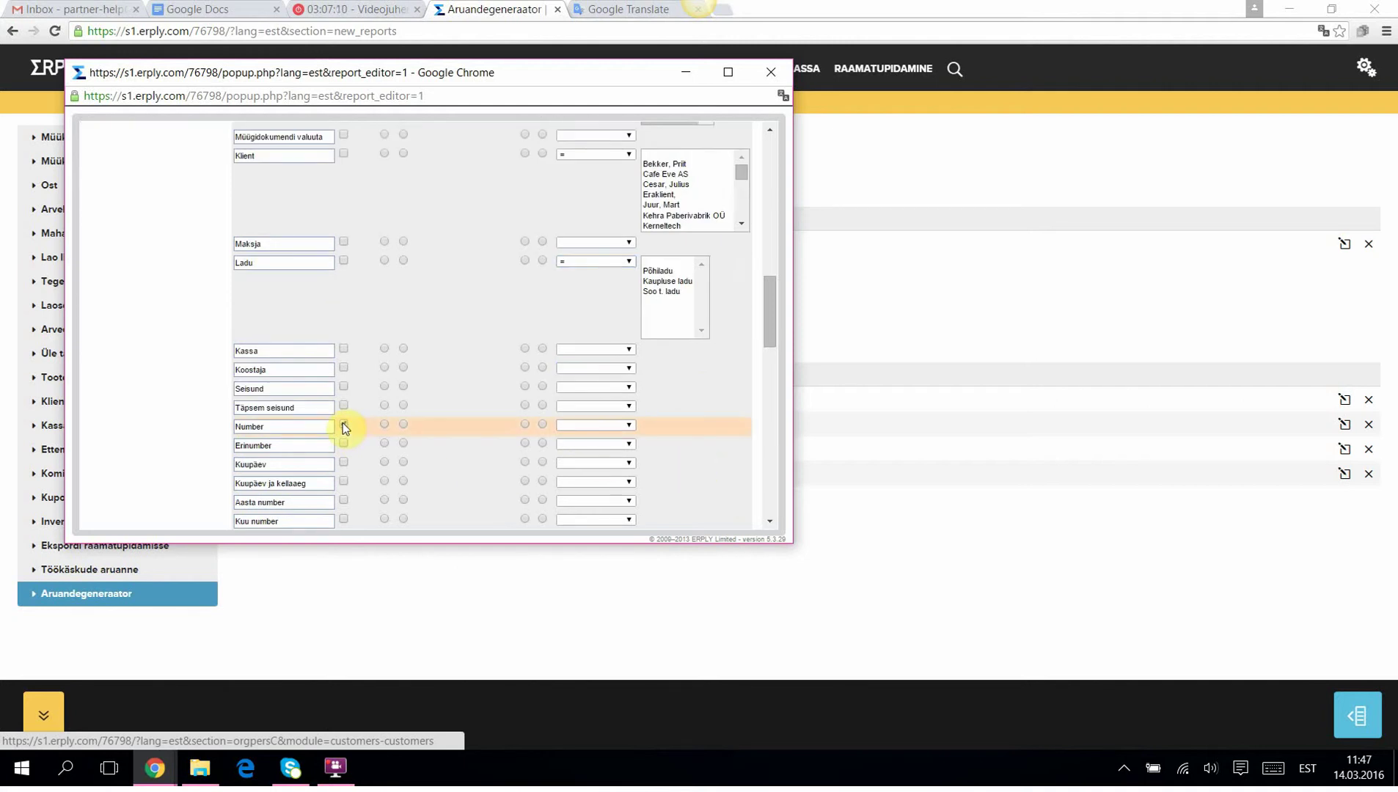
pyautogui.click(343, 462)
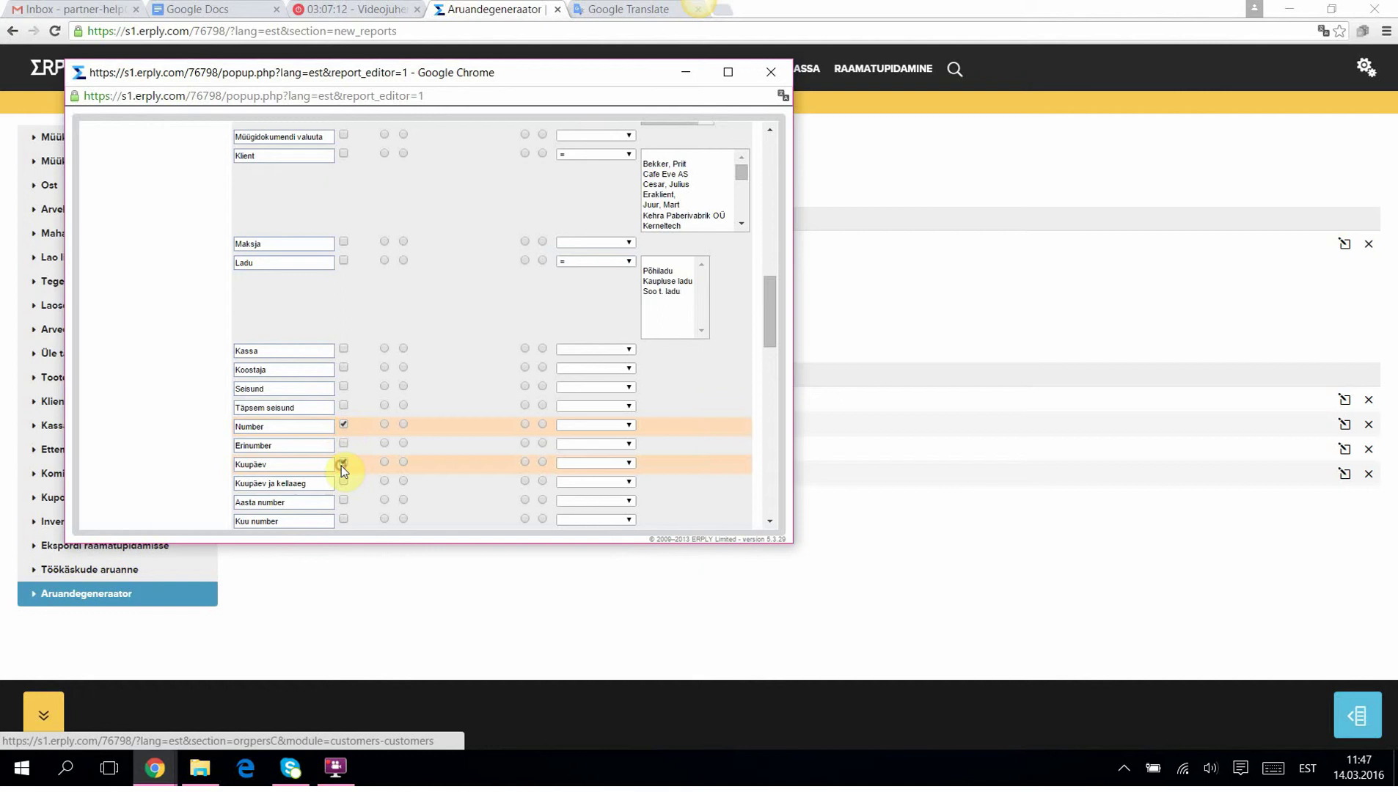
pyautogui.click(627, 463)
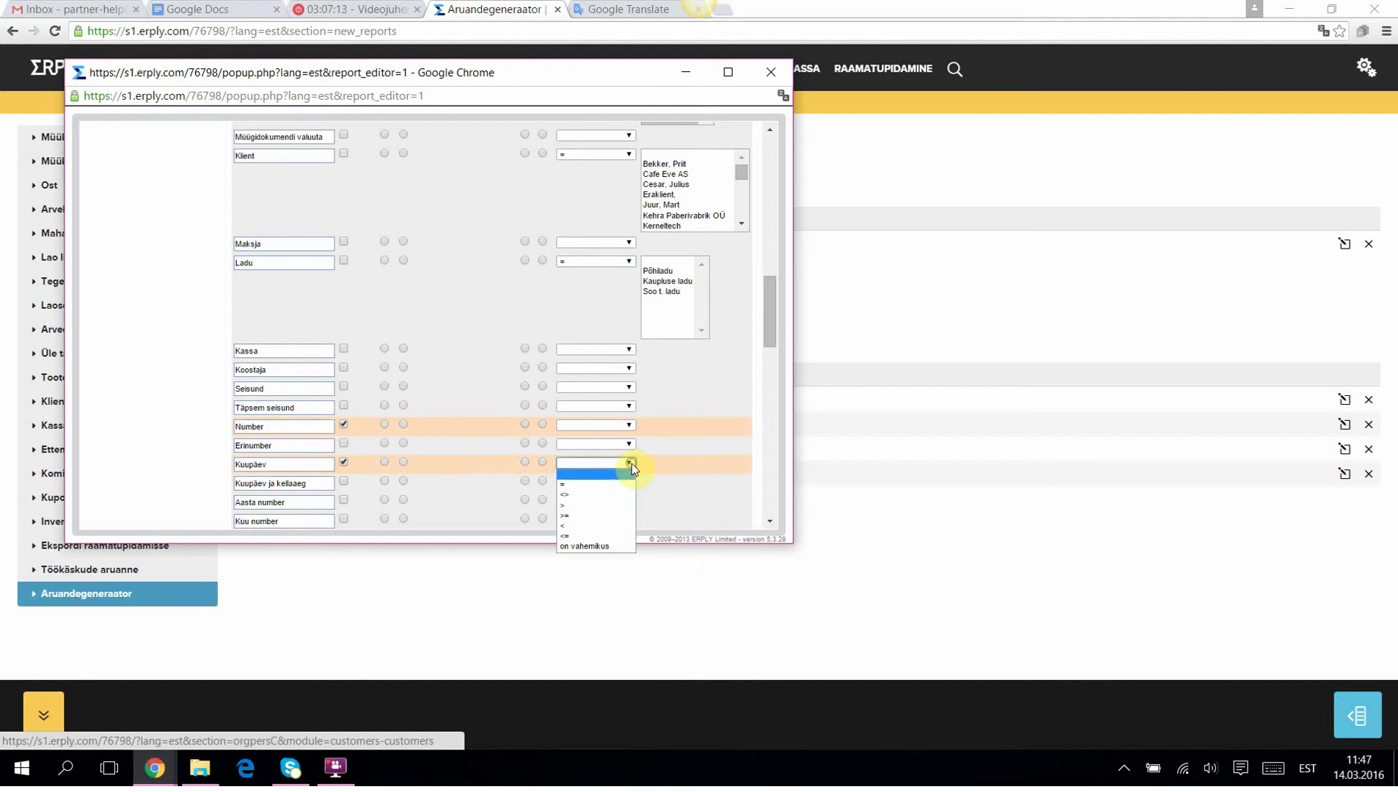
pyautogui.click(584, 546)
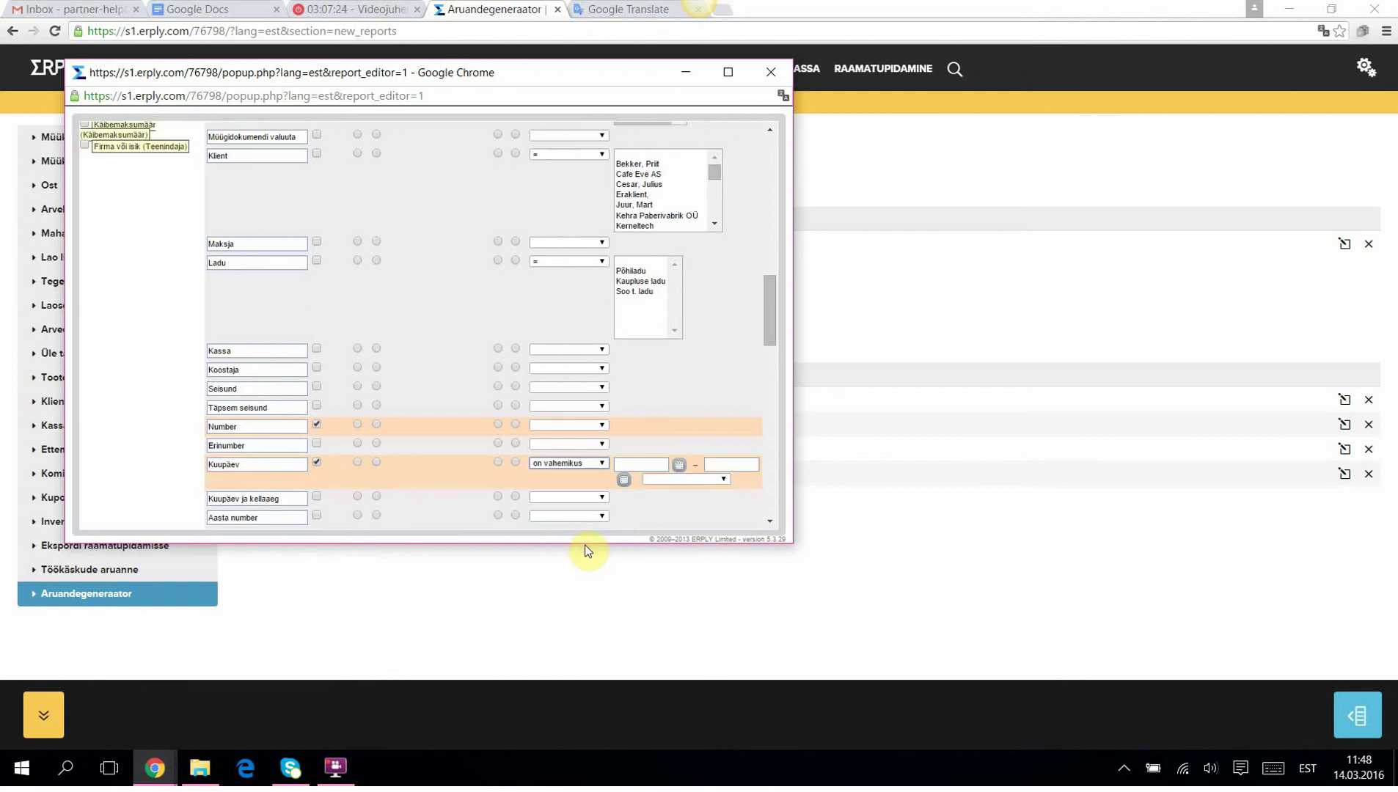
pyautogui.scroll(-1, 696, 381)
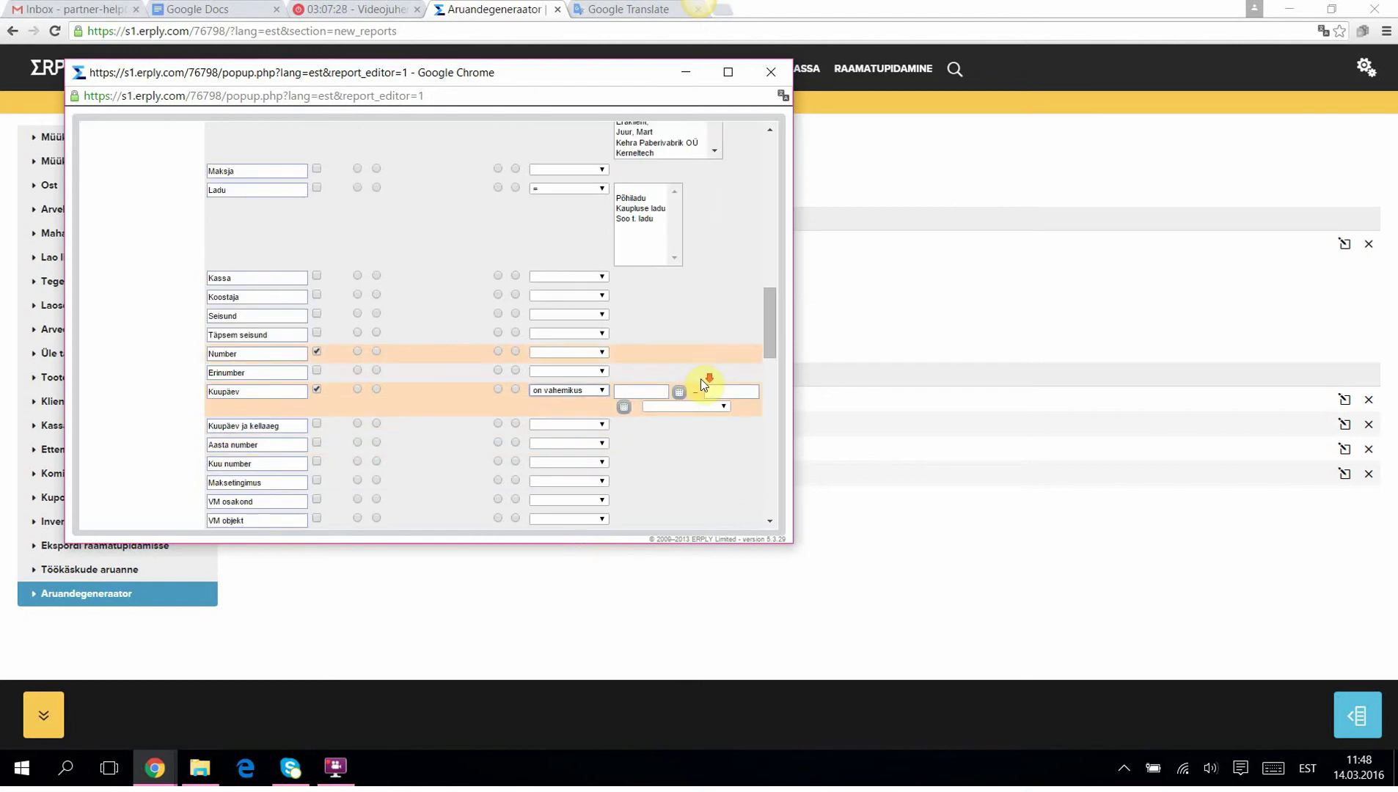
# Restrict the sales document's Kinnitatud field with "=" to 1
pyautogui.scroll(-1, 700, 380)
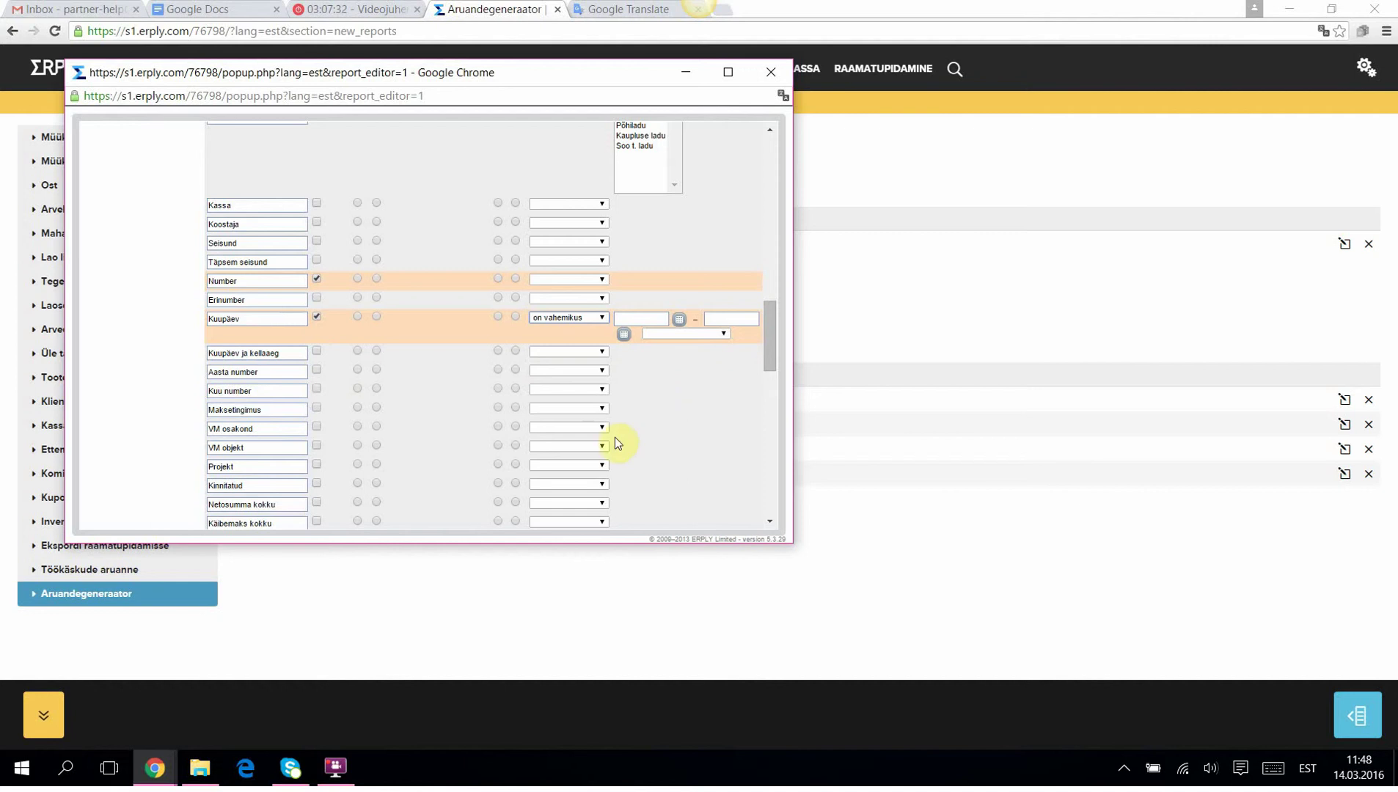
pyautogui.click(602, 484)
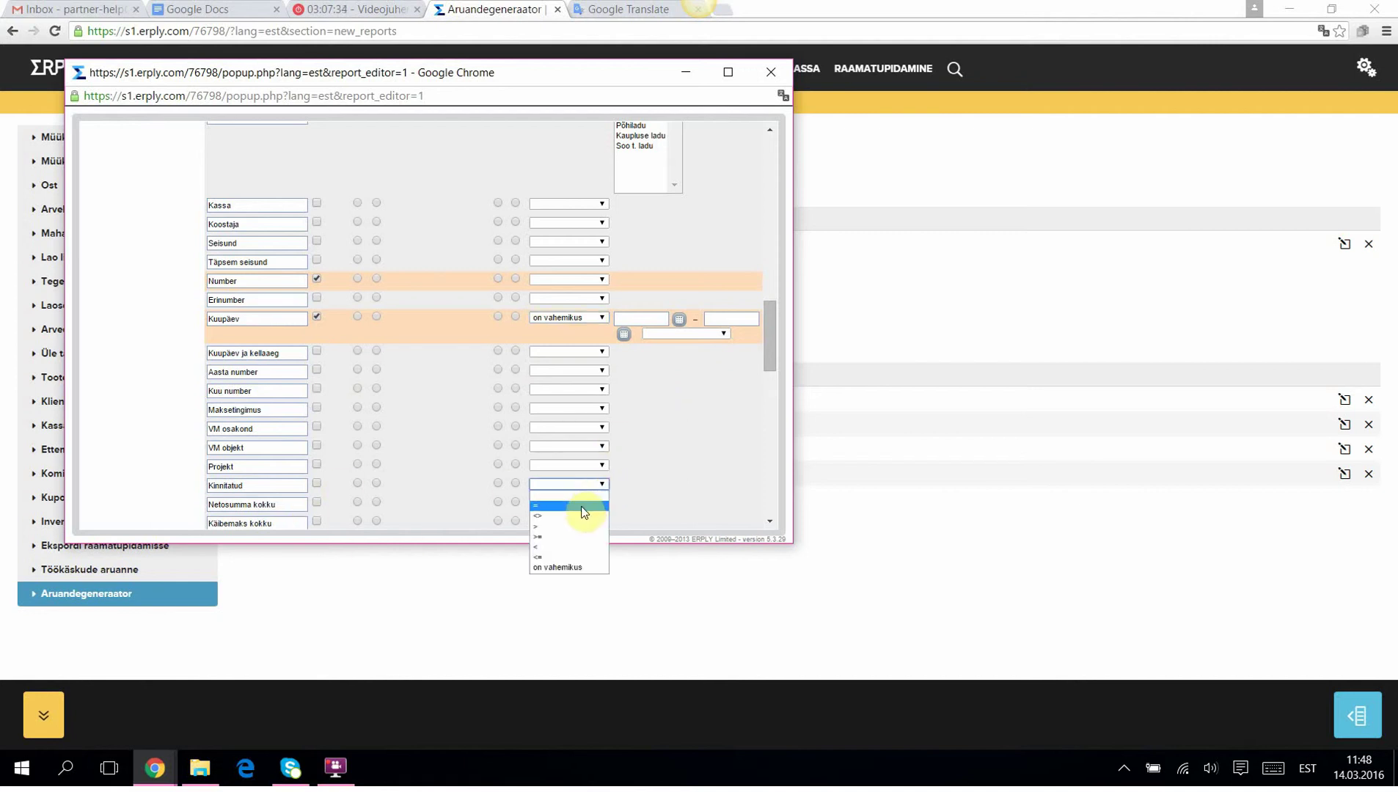
pyautogui.click(539, 505)
pyautogui.click(638, 485)
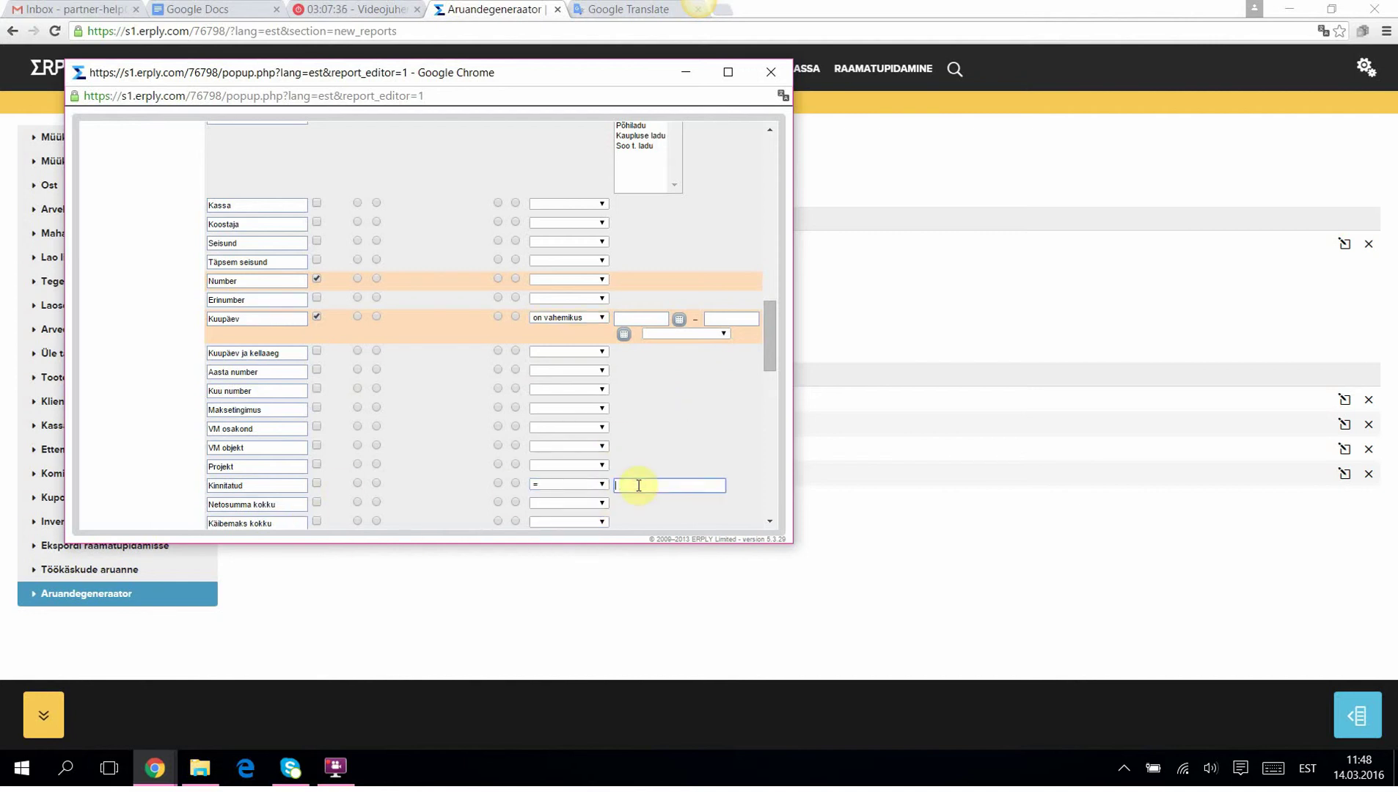
pyautogui.write('1')
# Review the report settings from the title through the product fields and the sales document's Dokumendiliik, Klient, Ladu, Kuupäev and Kinnitatud conditions
pyautogui.scroll(15, 596, 440)
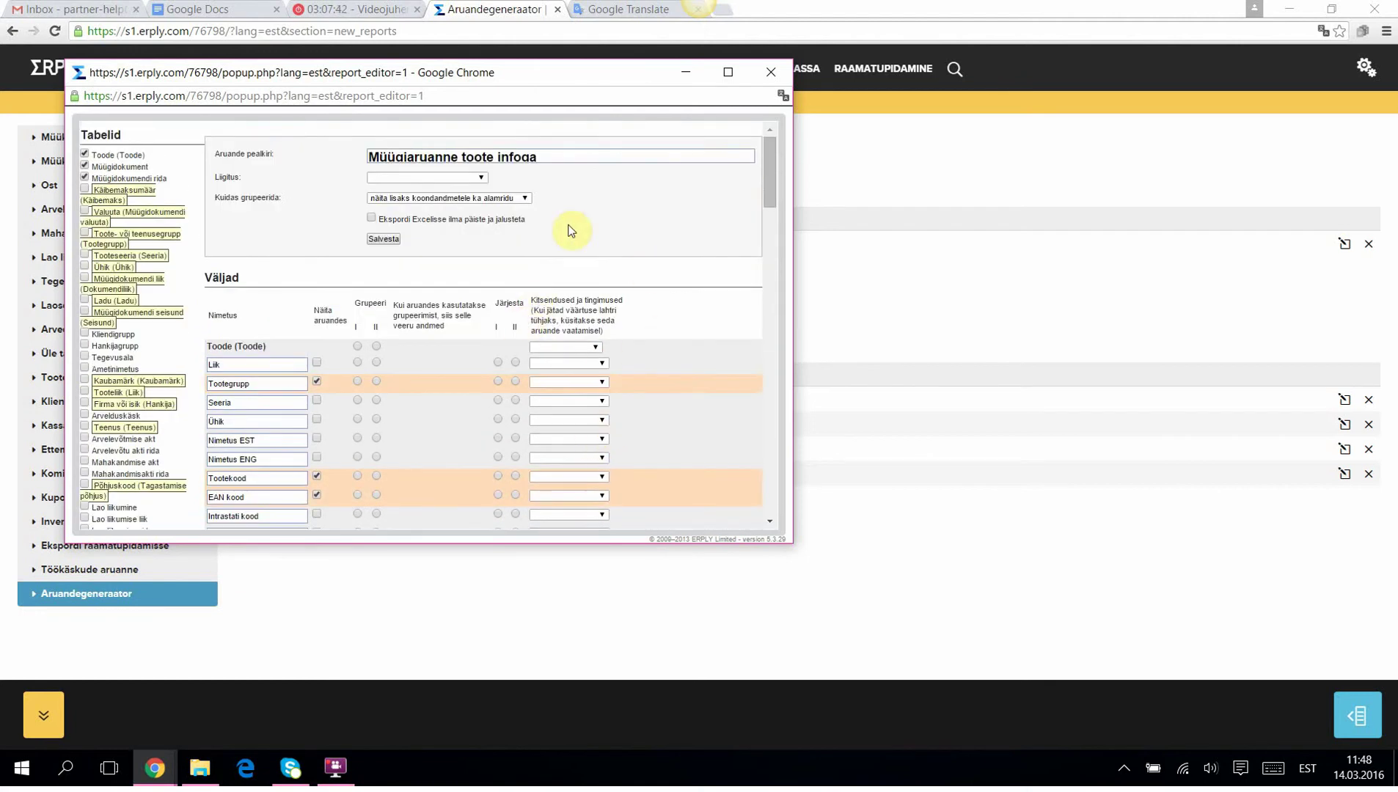
pyautogui.scroll(-10, 629, 429)
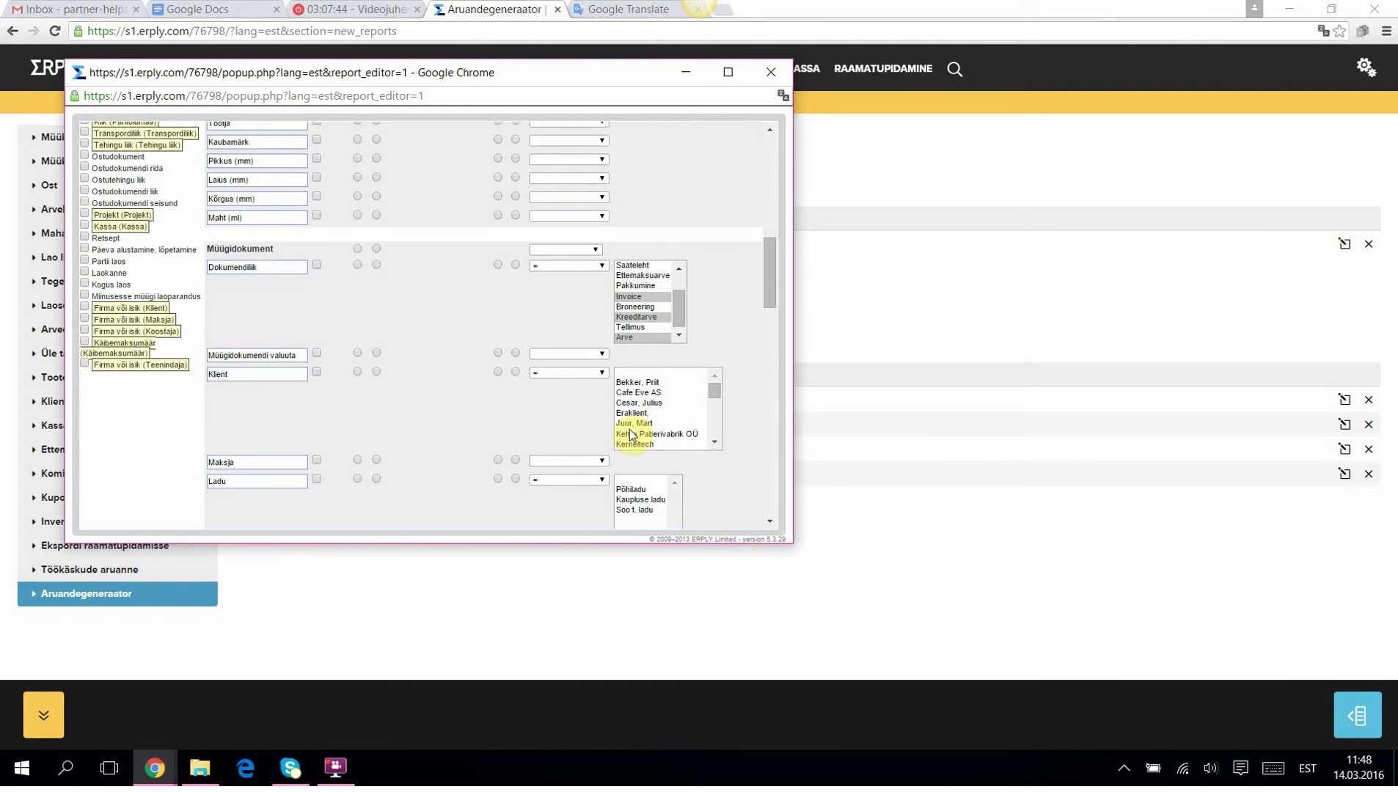
pyautogui.scroll(-2, 635, 437)
pyautogui.scroll(-1, 544, 513)
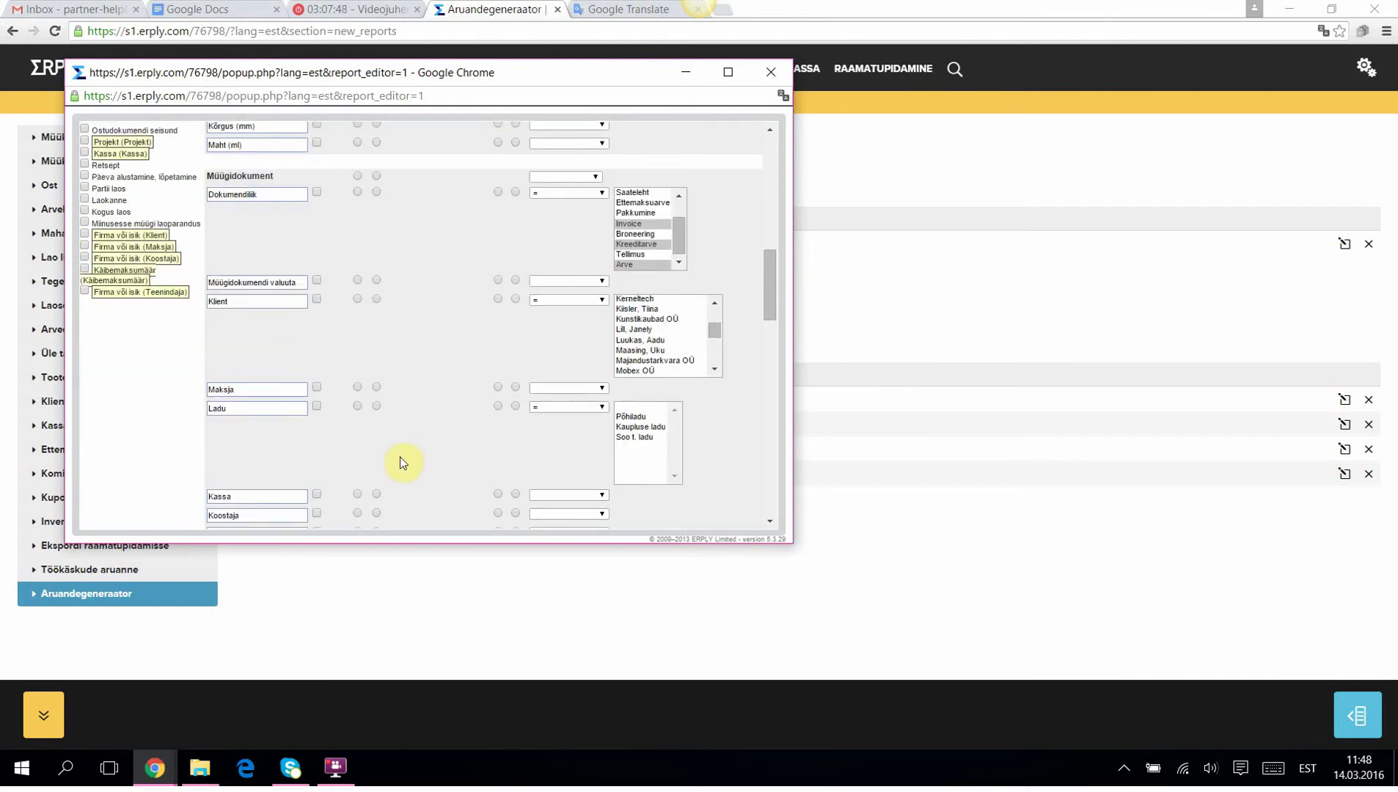
pyautogui.scroll(3, 401, 456)
pyautogui.scroll(-5, 438, 465)
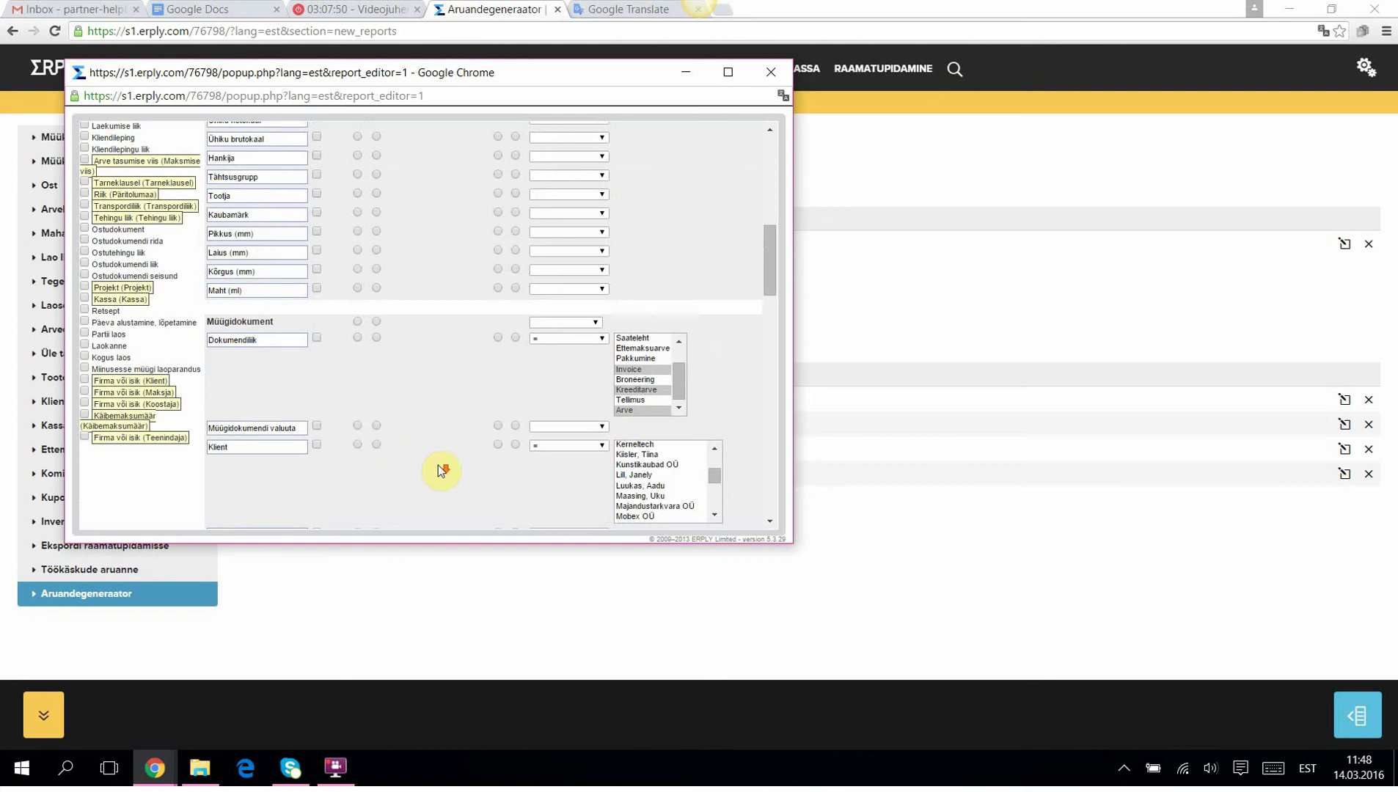
pyautogui.scroll(-2, 438, 465)
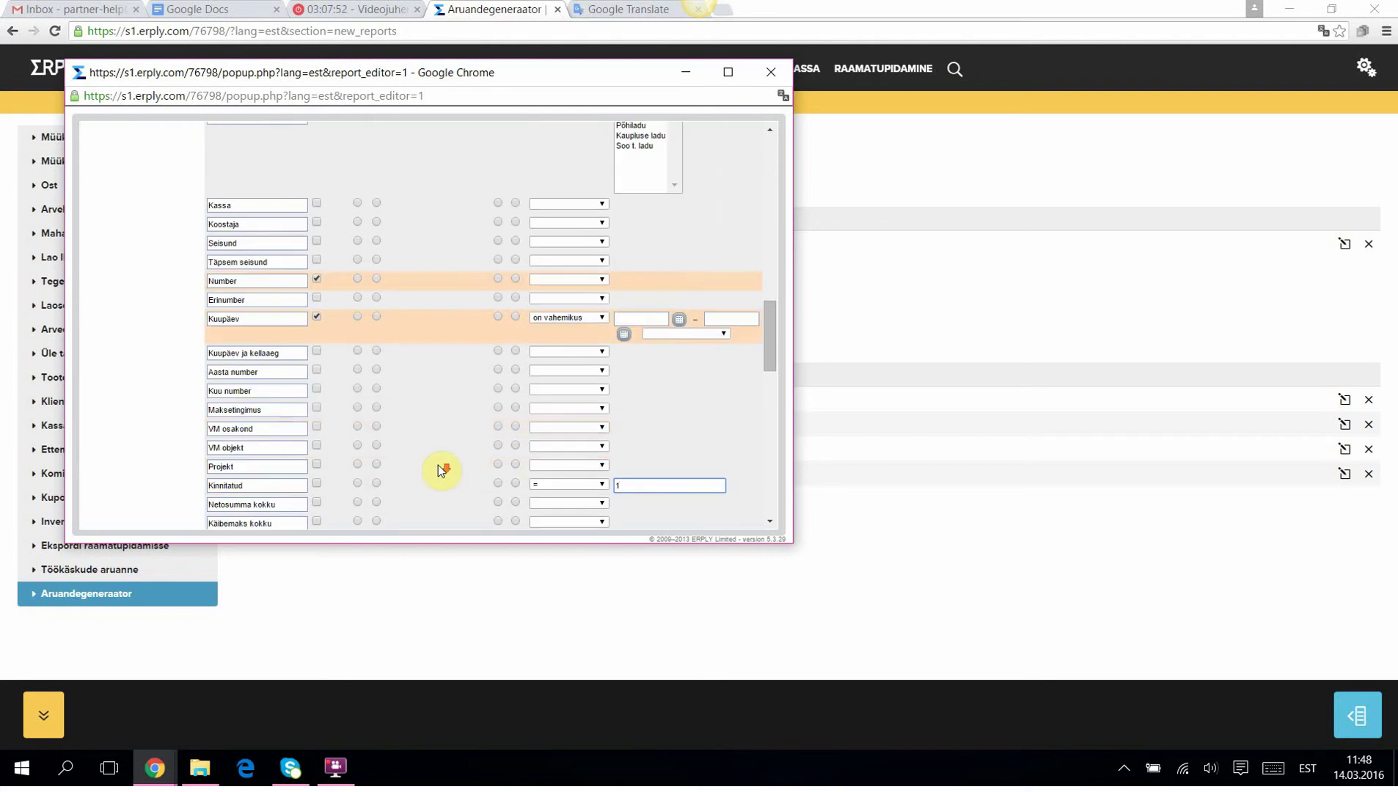
pyautogui.scroll(-3, 438, 466)
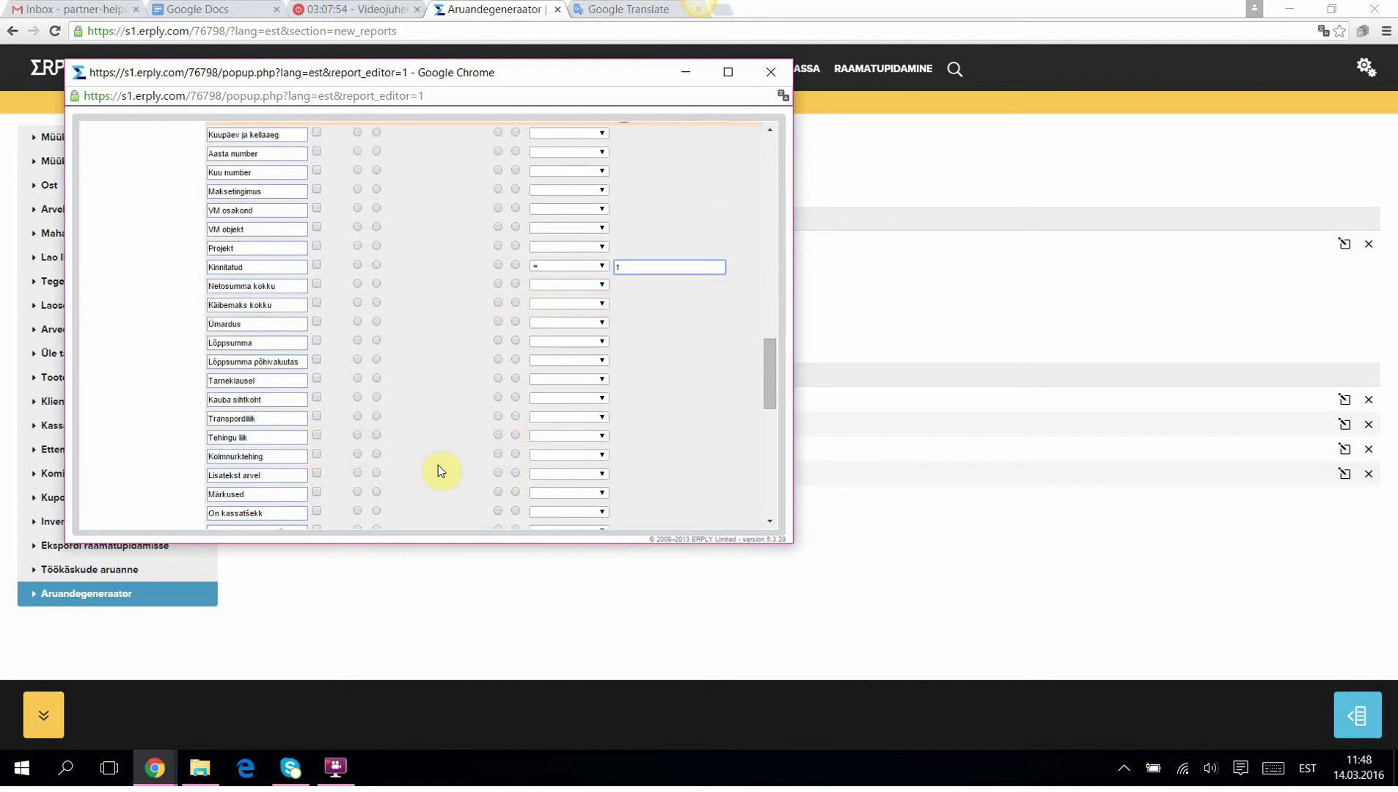
# Show the sales document row fields Toode, Teenus, Kogus, Ühik and Allahindlus in the report
pyautogui.scroll(-1, 437, 471)
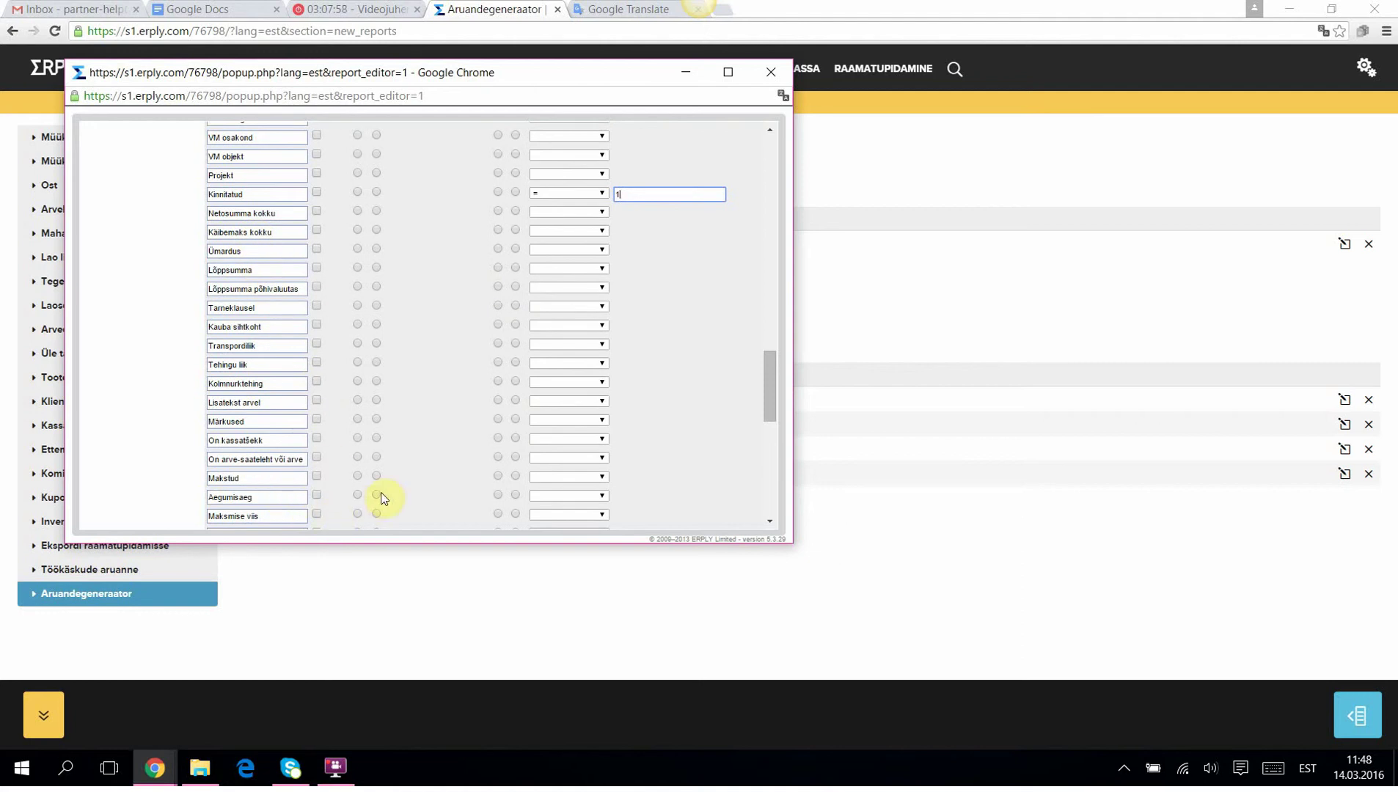
pyautogui.scroll(-2, 437, 480)
pyautogui.scroll(-1, 435, 477)
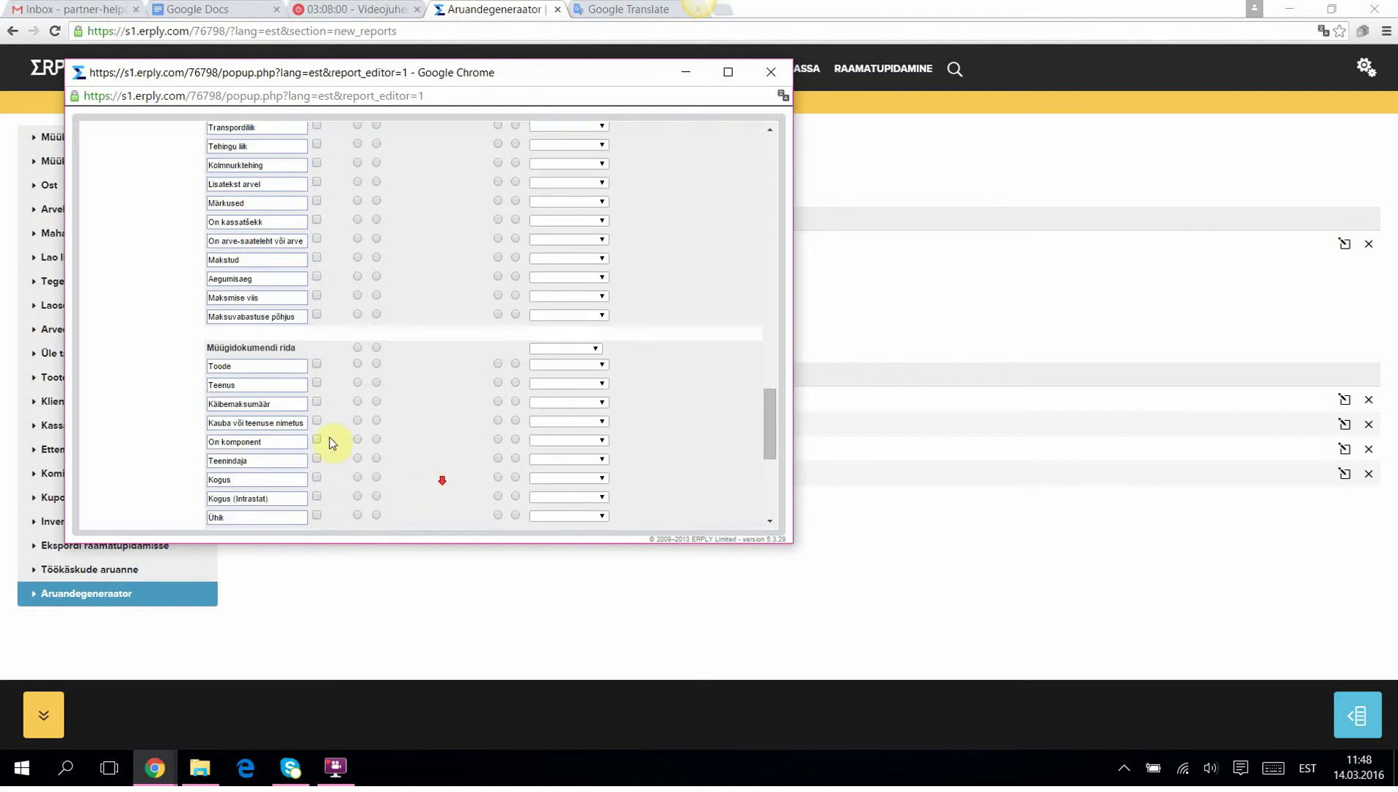
pyautogui.click(318, 362)
pyautogui.click(318, 382)
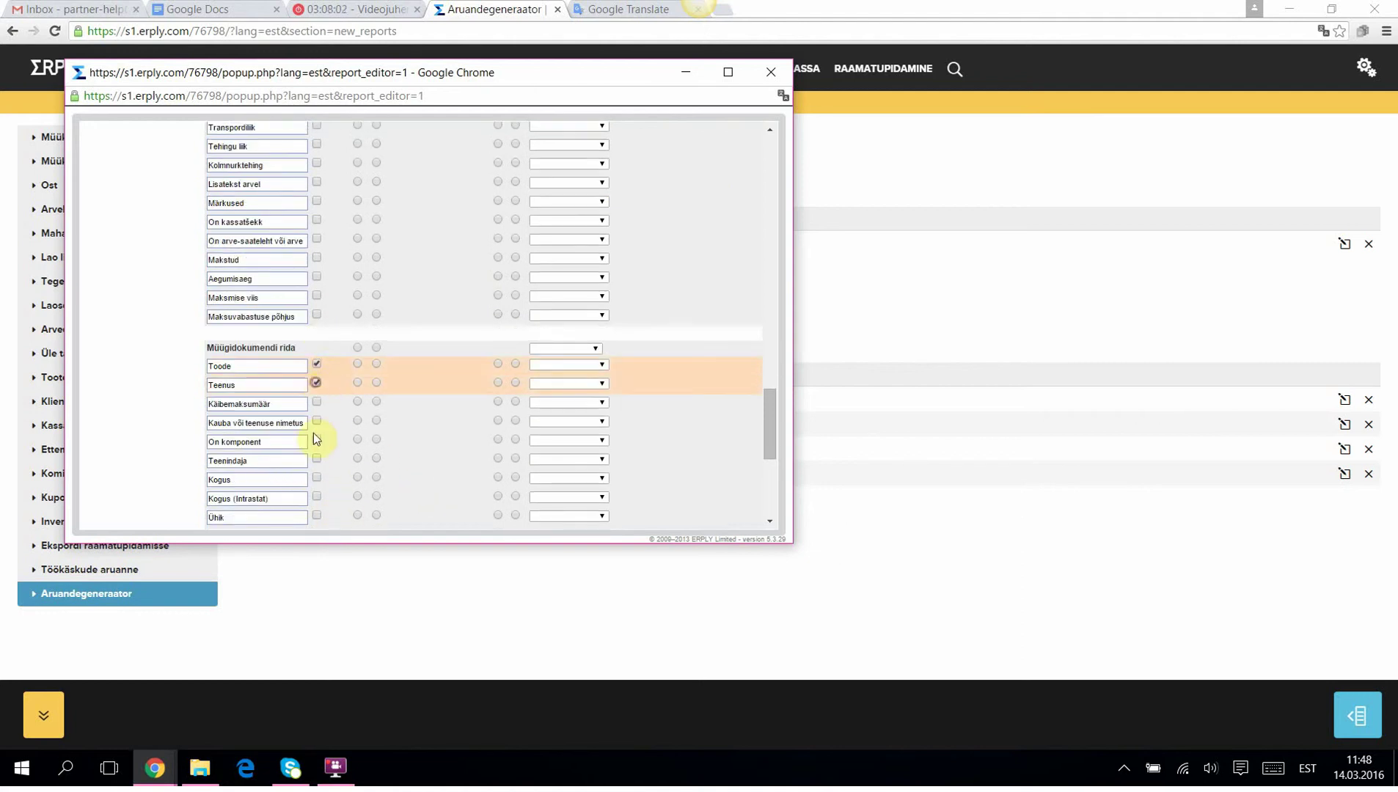
pyautogui.click(317, 479)
pyautogui.scroll(-3, 421, 466)
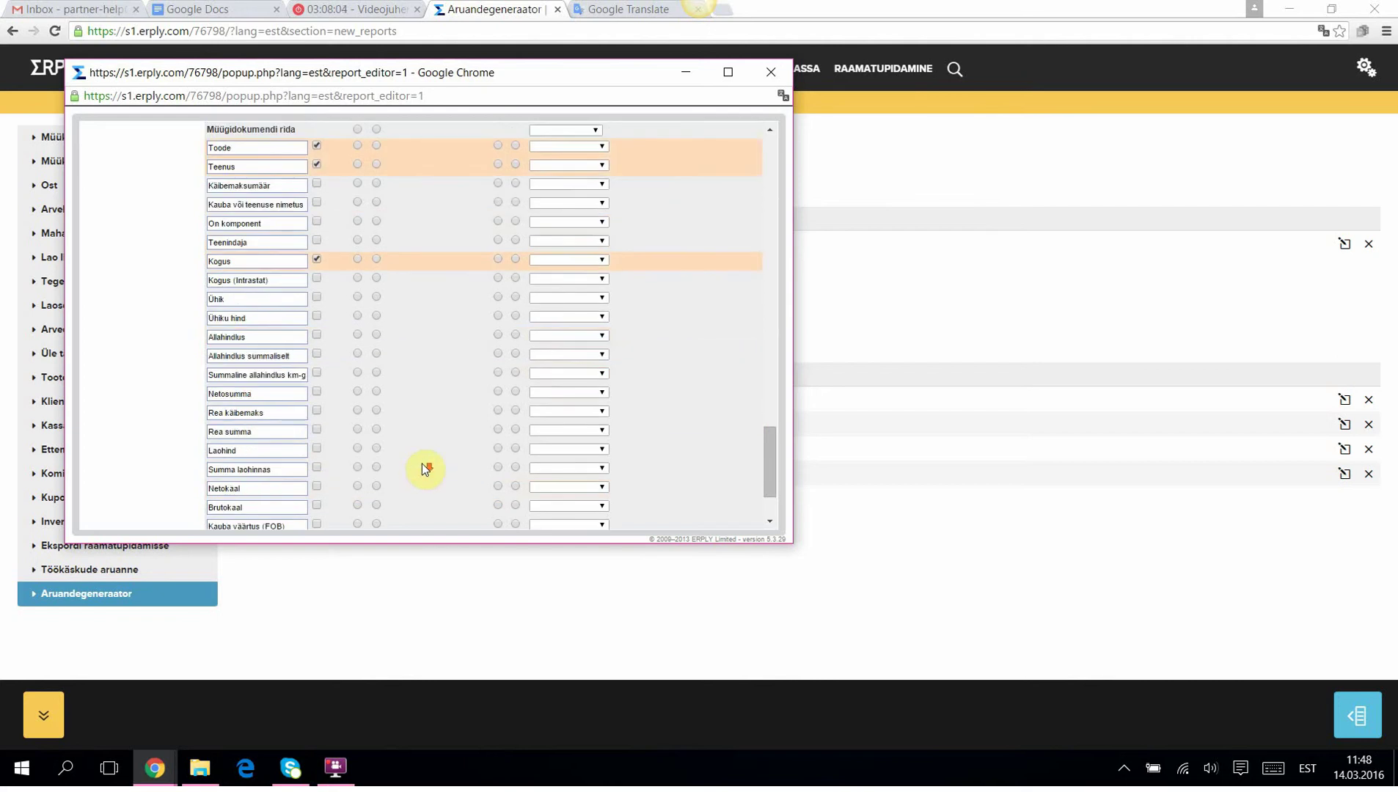
pyautogui.click(316, 298)
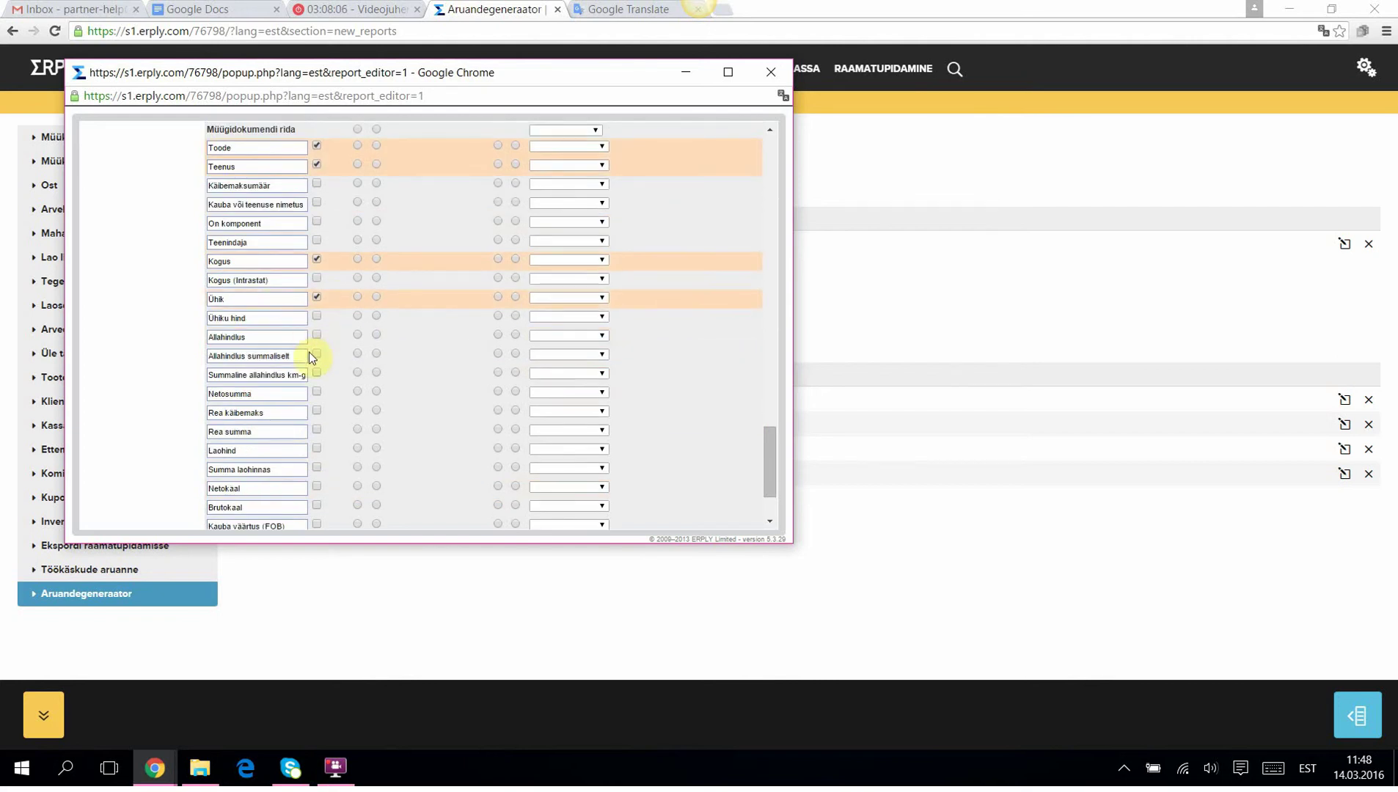
pyautogui.click(316, 335)
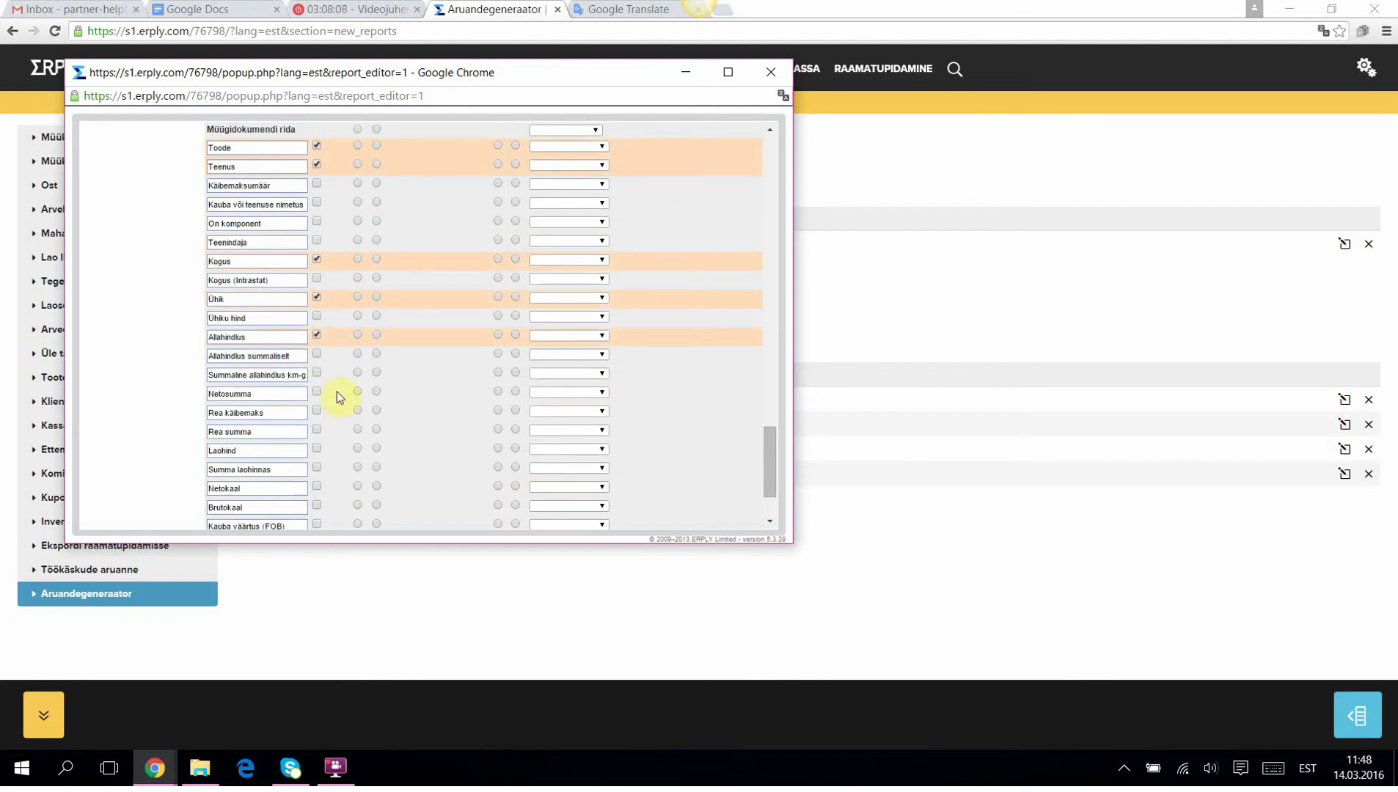
# Show the sales document row's Netosumma, Rea käibemaks and Rea summa in the report
pyautogui.click(317, 393)
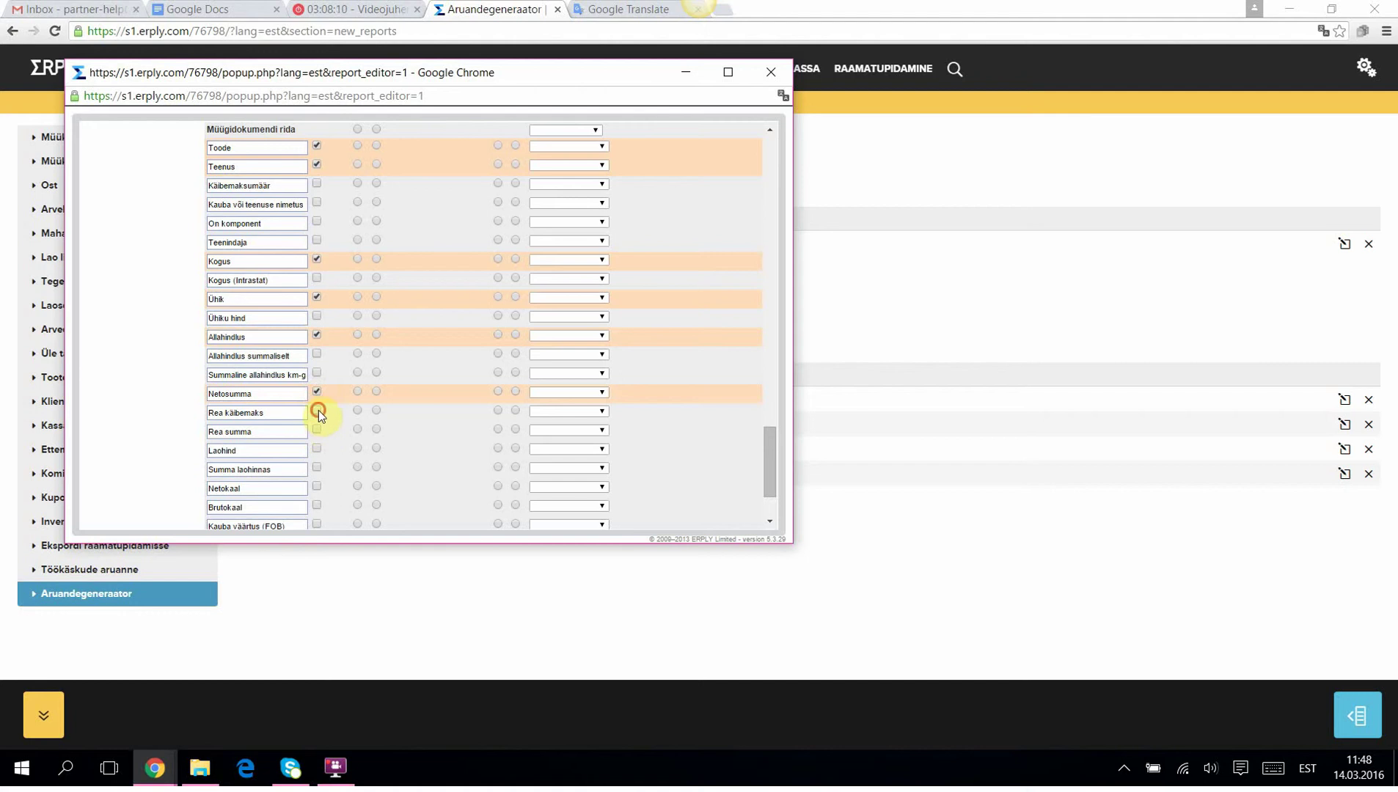
pyautogui.click(317, 410)
pyautogui.click(318, 430)
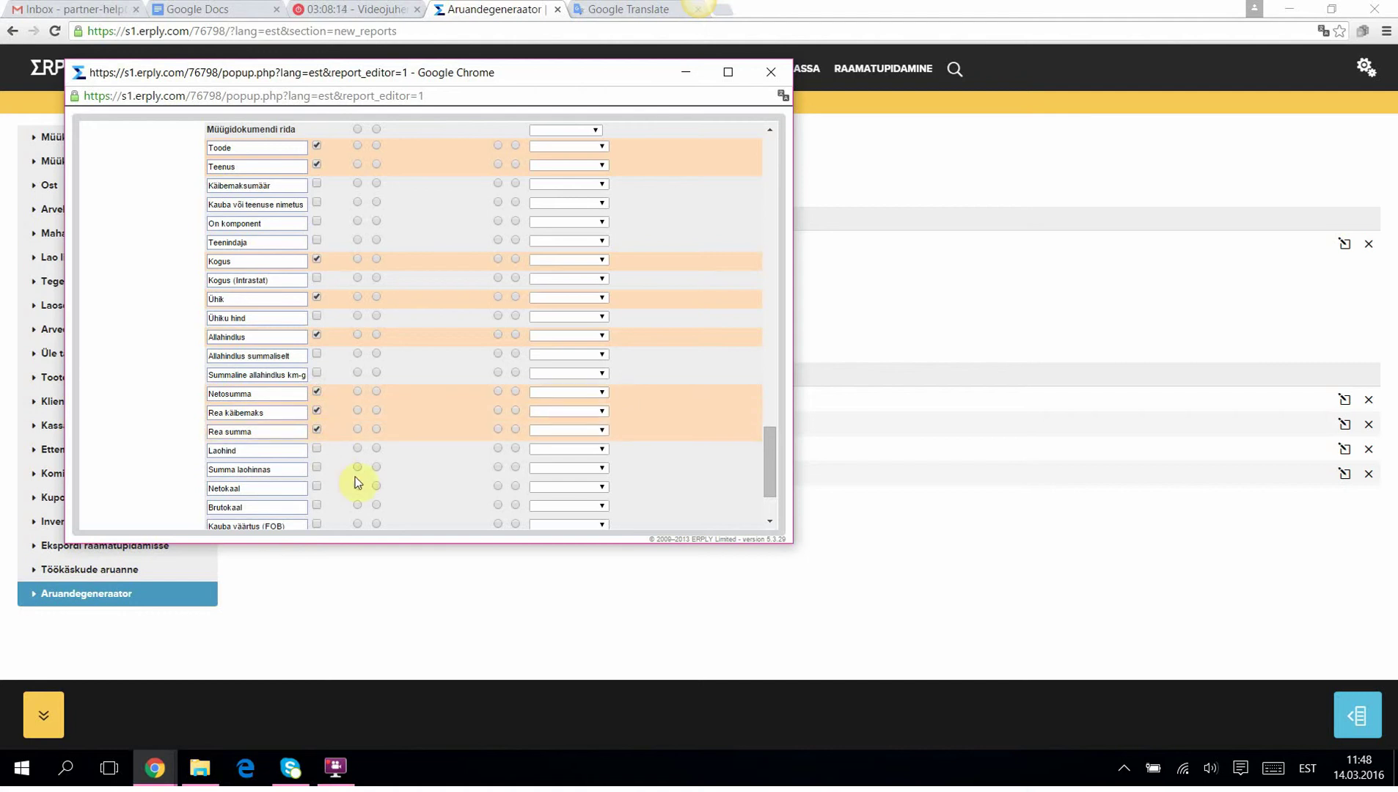
# Sort the report at level I by the product's Tootekood
pyautogui.scroll(15, 355, 478)
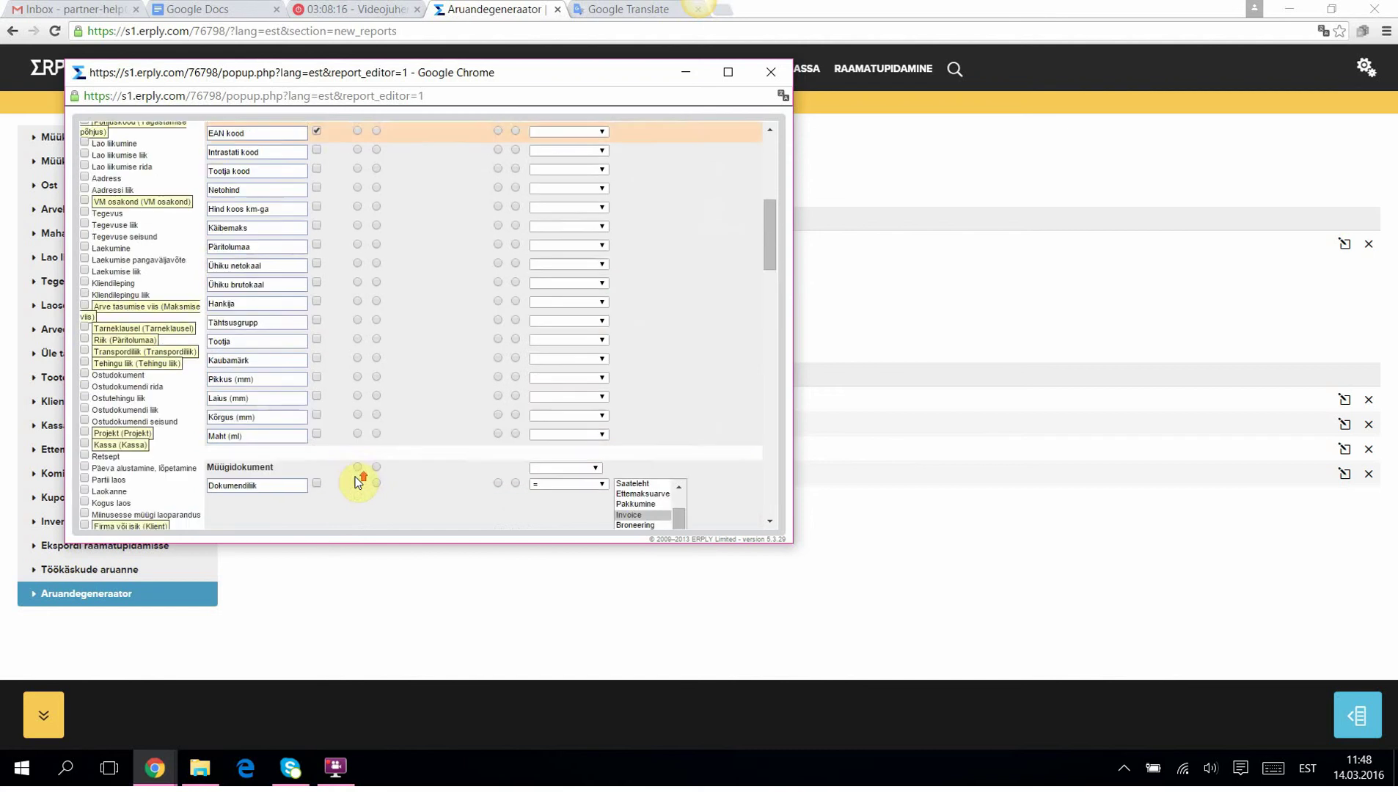
pyautogui.scroll(5, 355, 477)
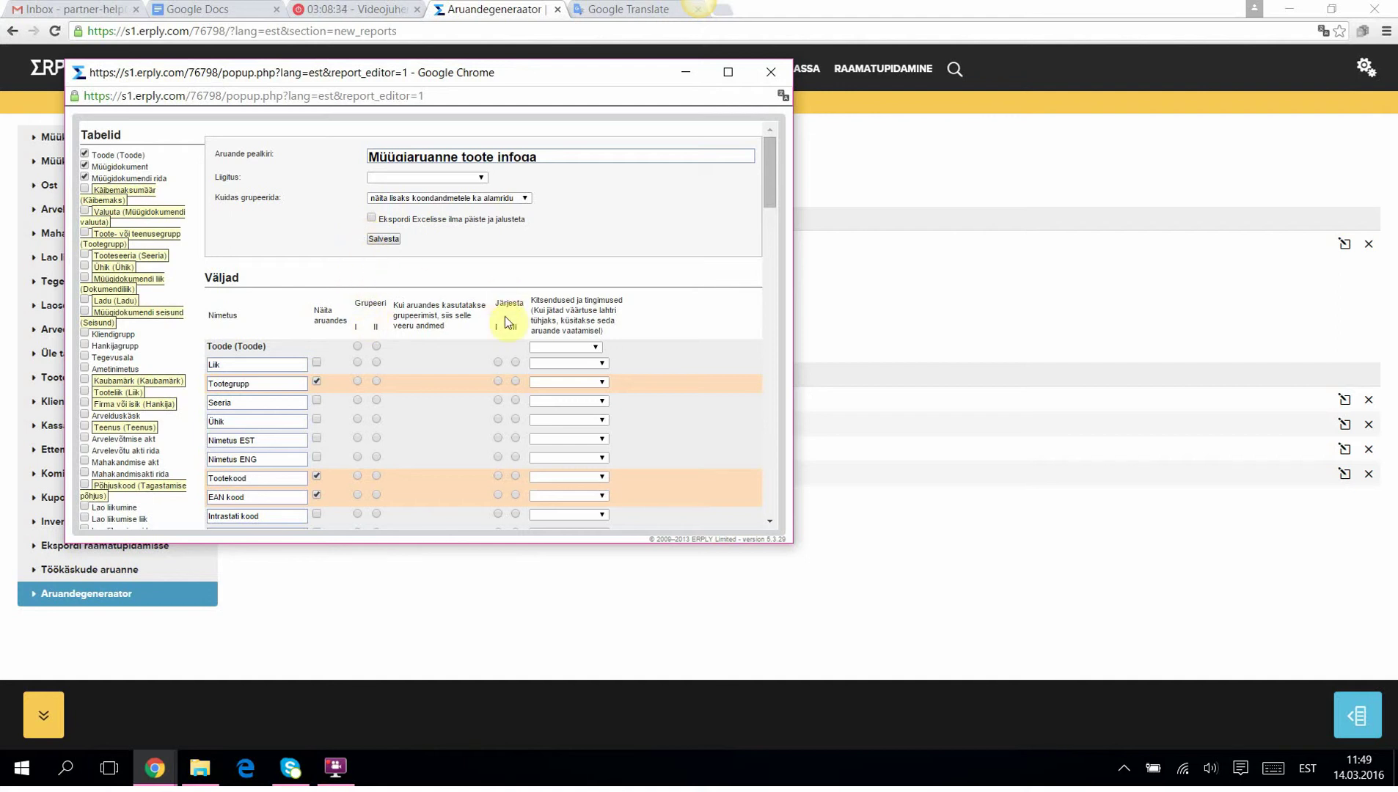
pyautogui.click(498, 476)
# Group the report at level I by the sales document's Number
pyautogui.scroll(-12, 341, 418)
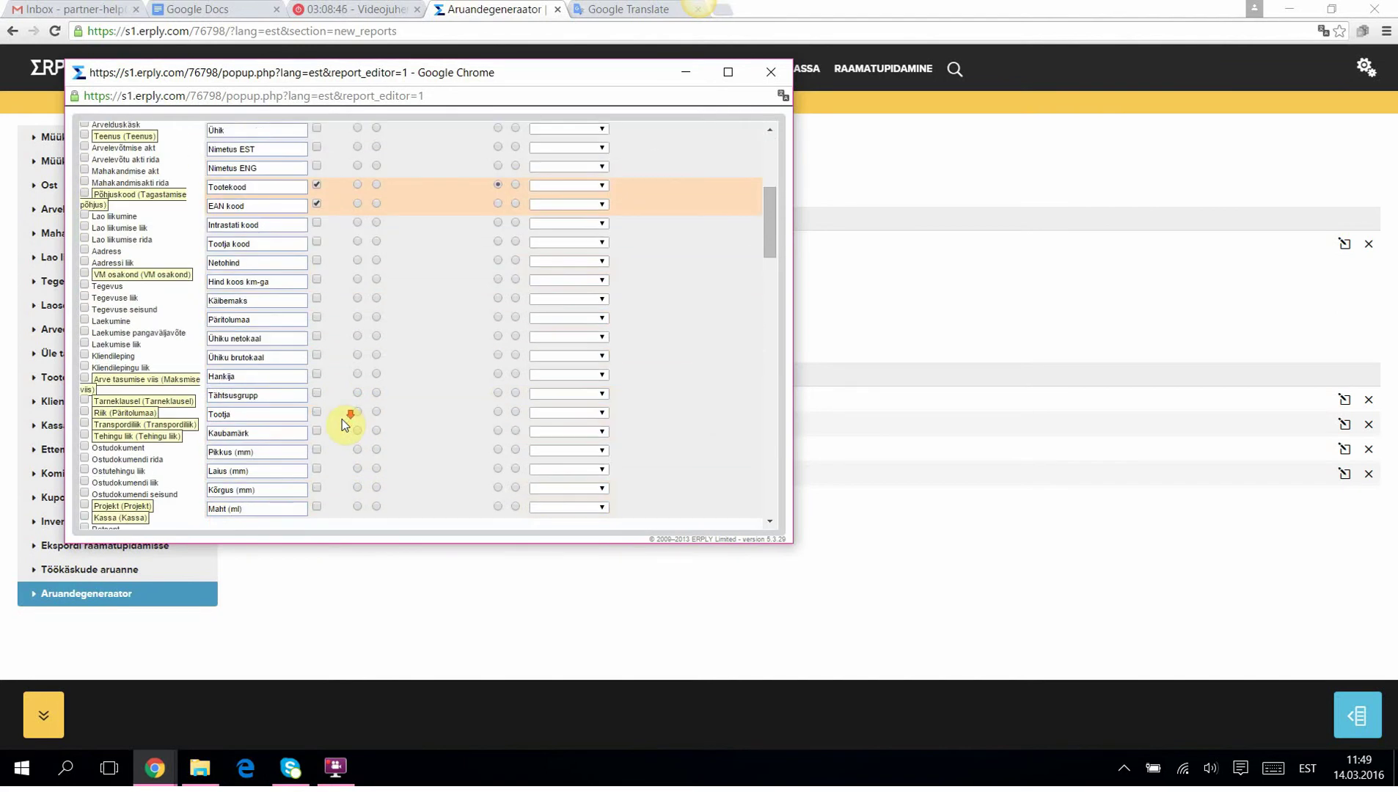
pyautogui.scroll(-5, 342, 418)
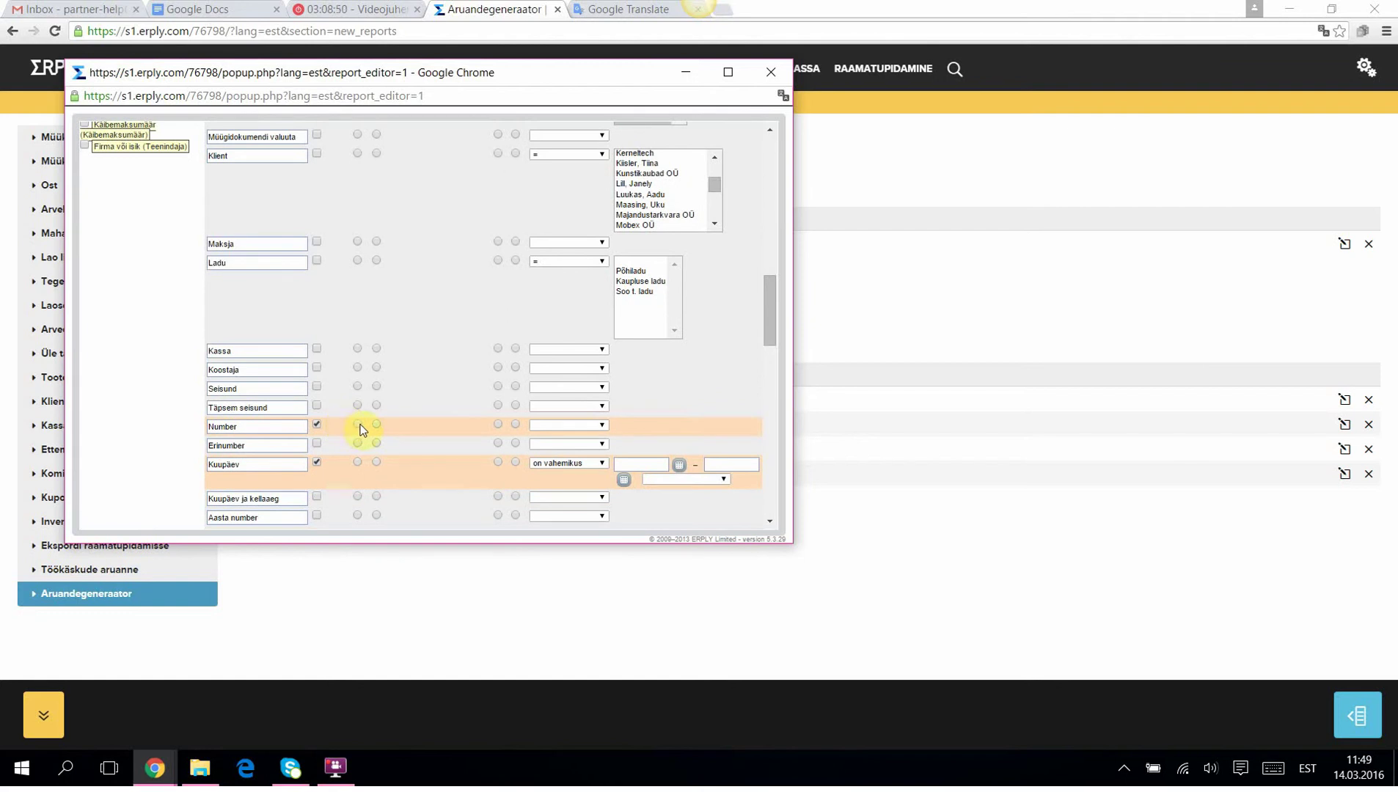
pyautogui.click(357, 424)
# Set the grouped data of the sales document row's Kogus and Netosumma to "summeeri"
pyautogui.scroll(-5, 486, 344)
pyautogui.scroll(-3, 484, 343)
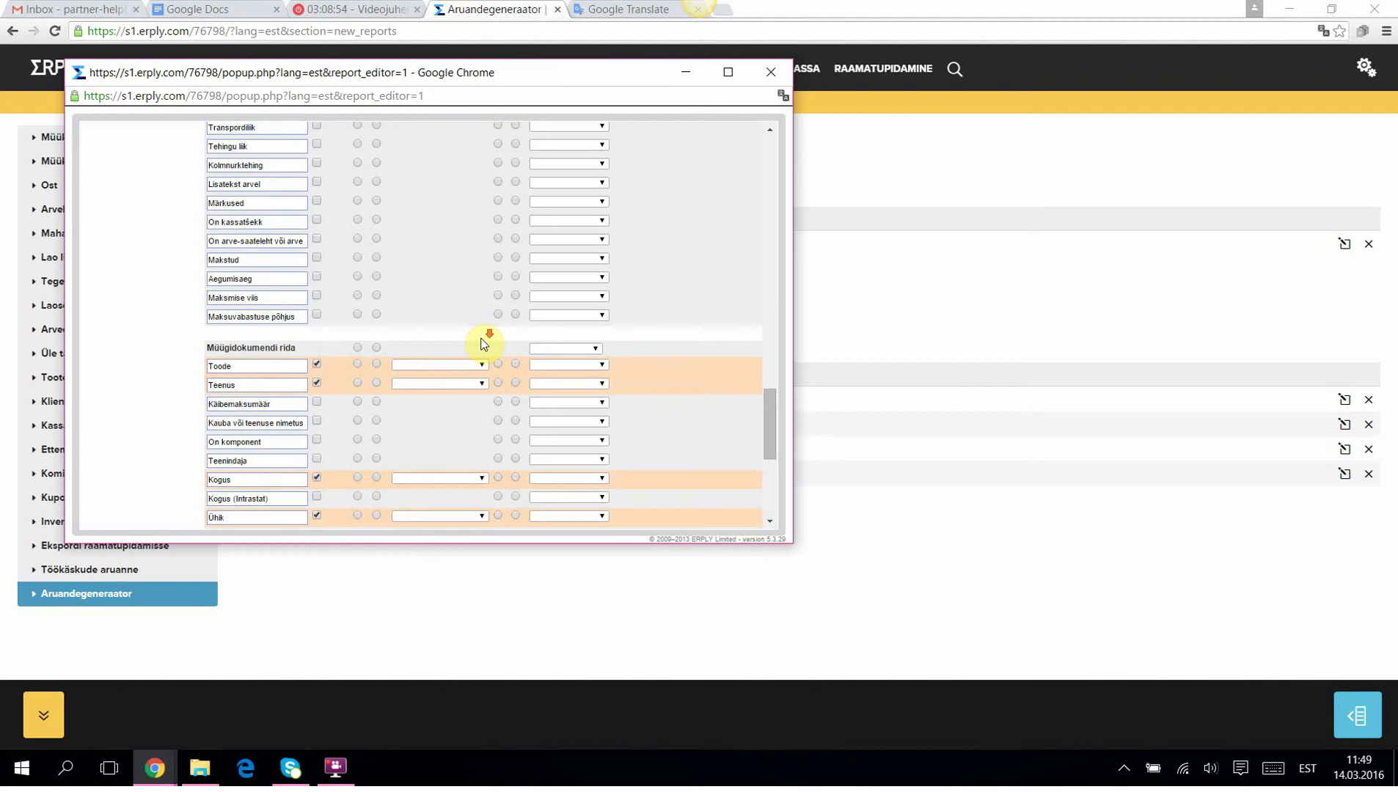
pyautogui.scroll(-2, 484, 343)
pyautogui.click(482, 218)
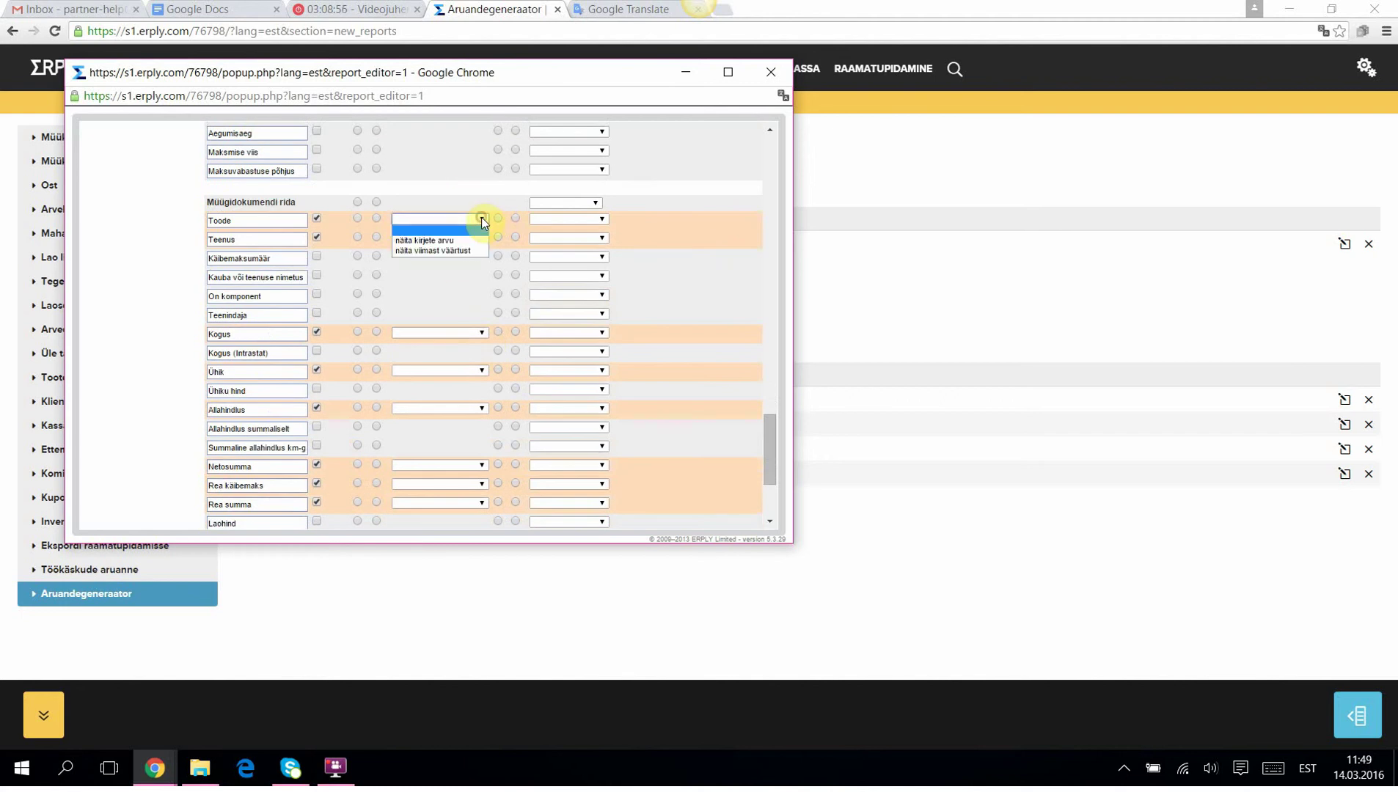
pyautogui.click(460, 170)
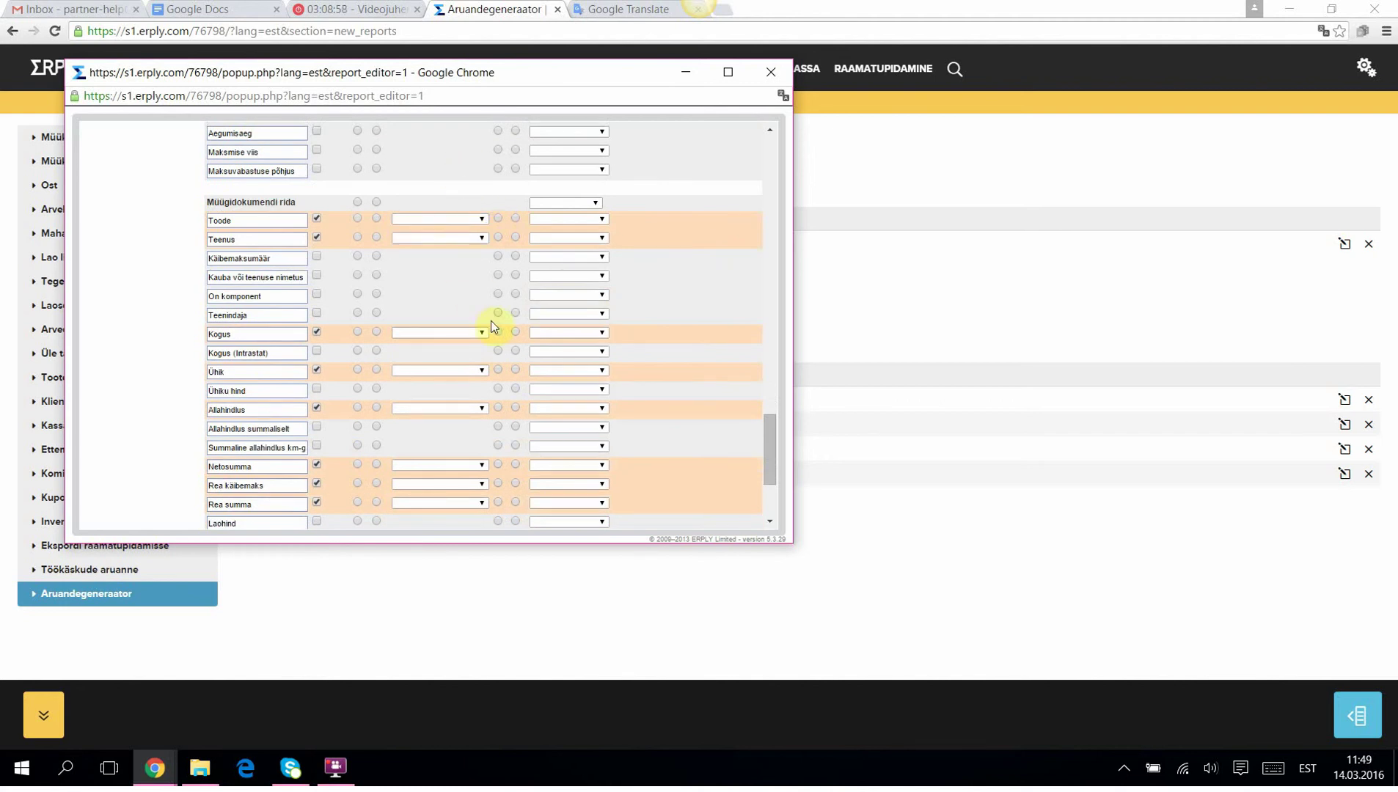
pyautogui.click(481, 333)
pyautogui.click(472, 352)
pyautogui.click(479, 465)
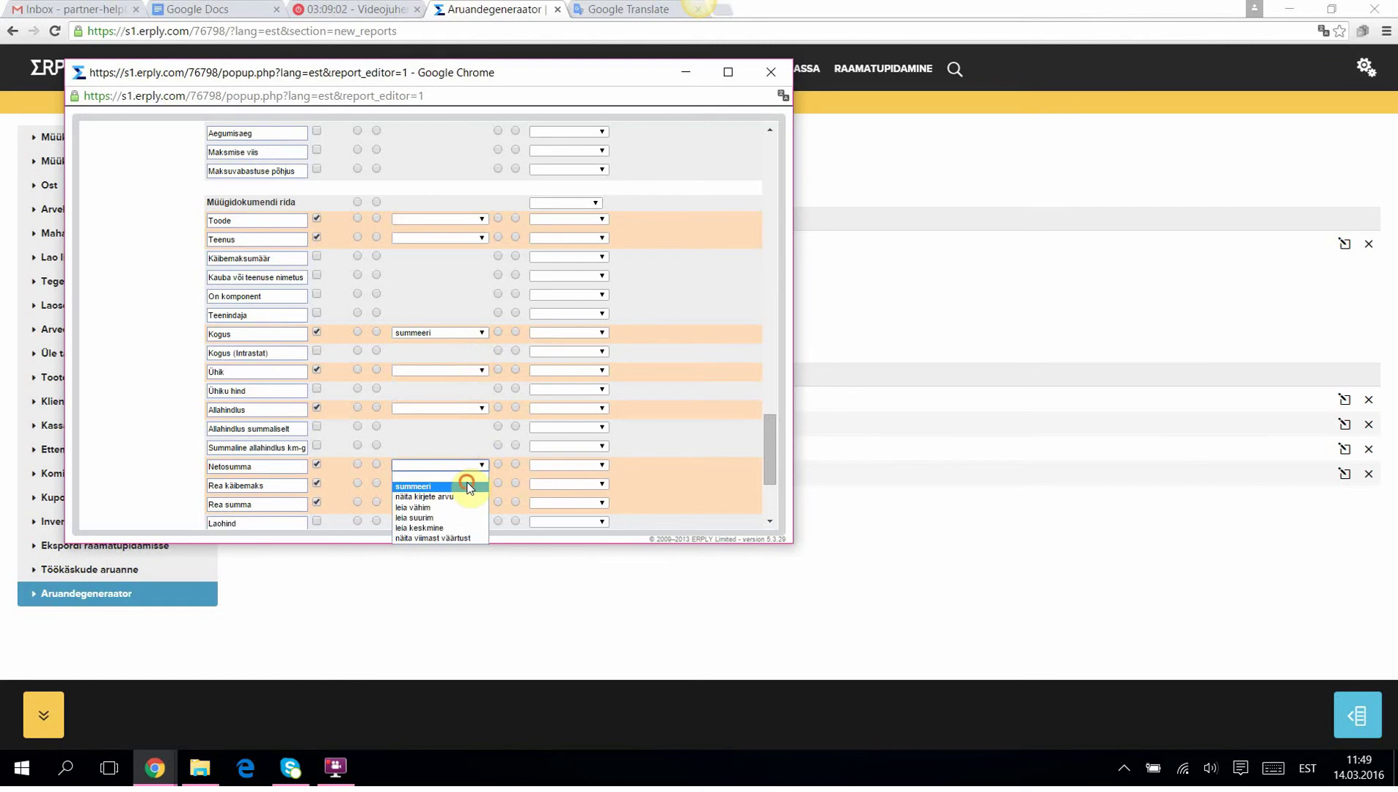
pyautogui.click(469, 481)
# Set the grouped data of Rea käibemaks and Rea summa to "summeeri" as well
pyautogui.scroll(-2, 462, 418)
pyautogui.click(481, 338)
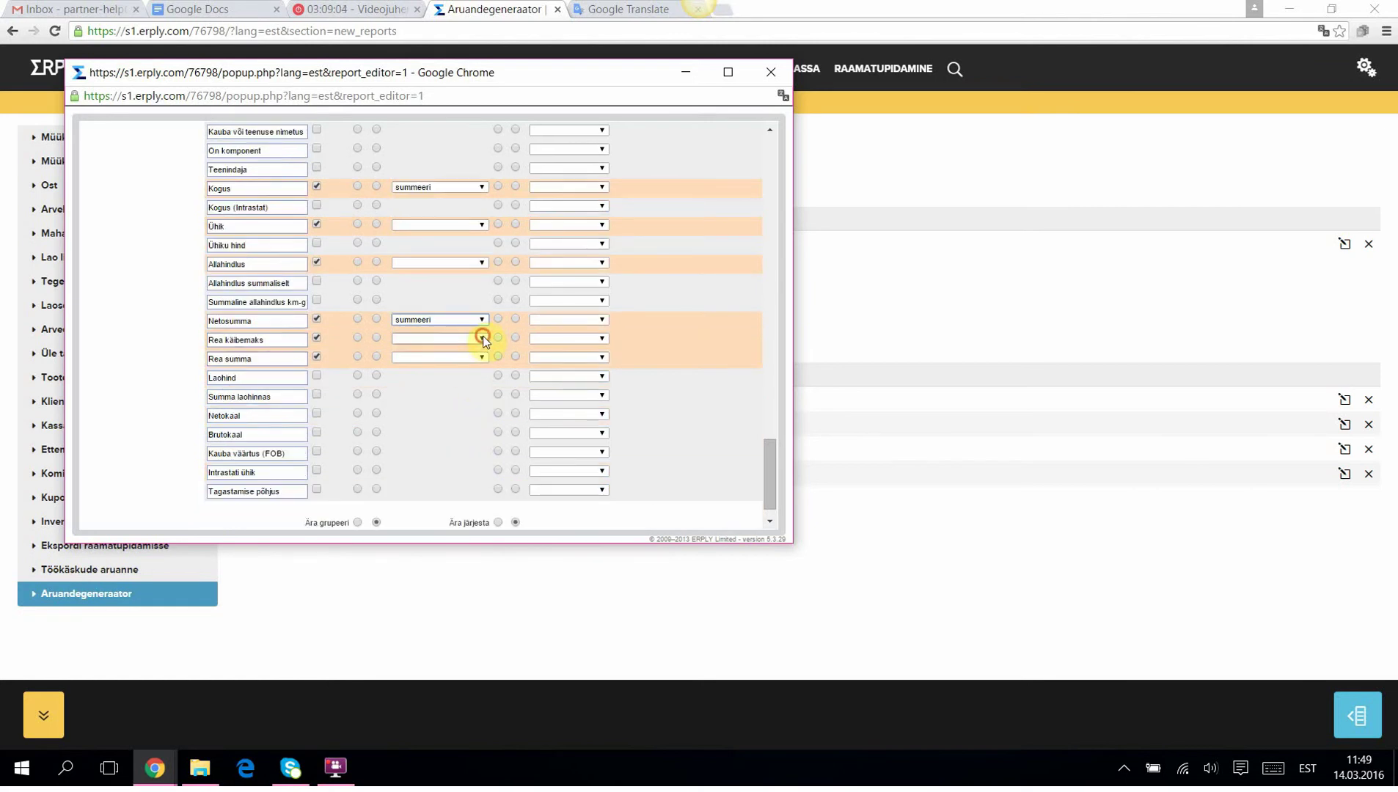
pyautogui.click(463, 359)
pyautogui.click(480, 357)
pyautogui.click(462, 379)
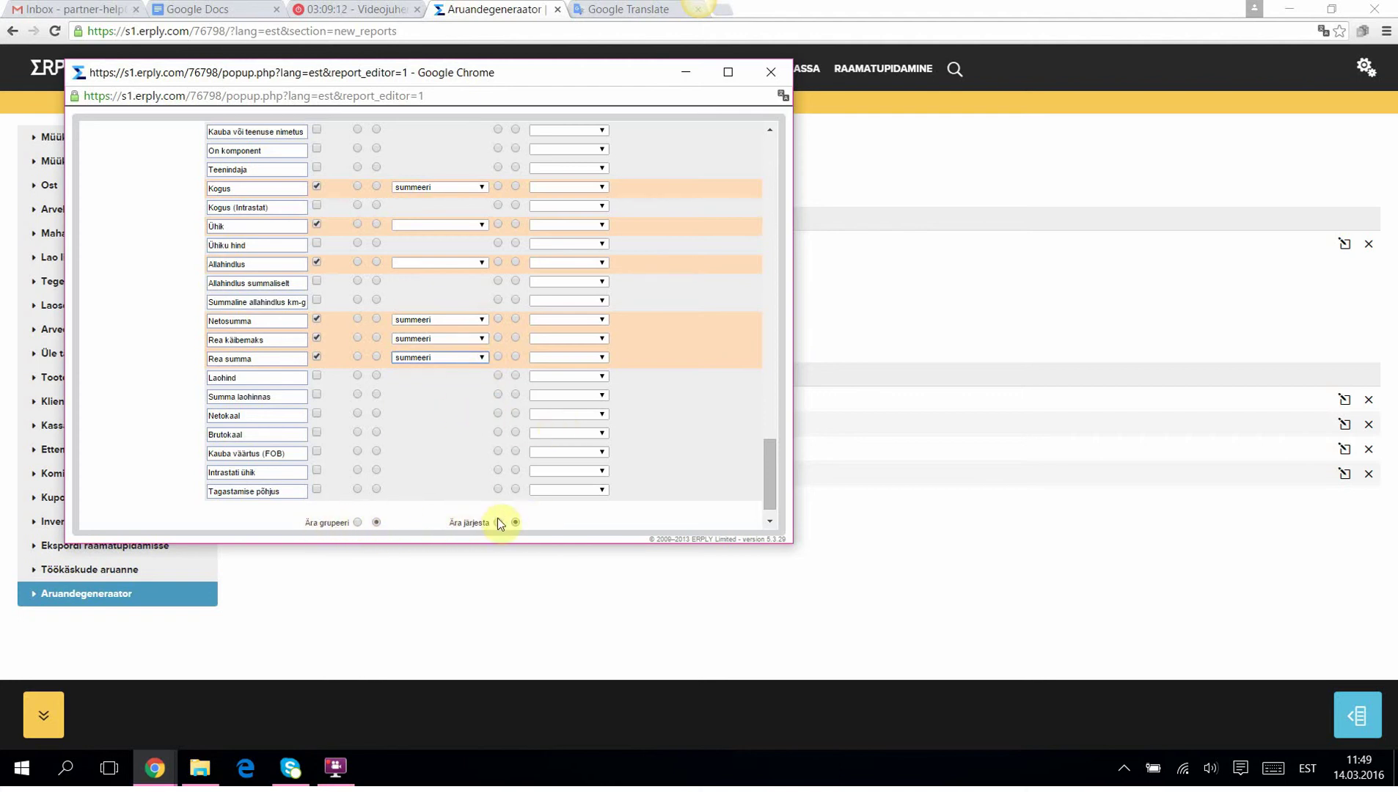
# Assign the report to the Liigitus "Raamatupidamise aruanded" and save it
pyautogui.scroll(15, 501, 506)
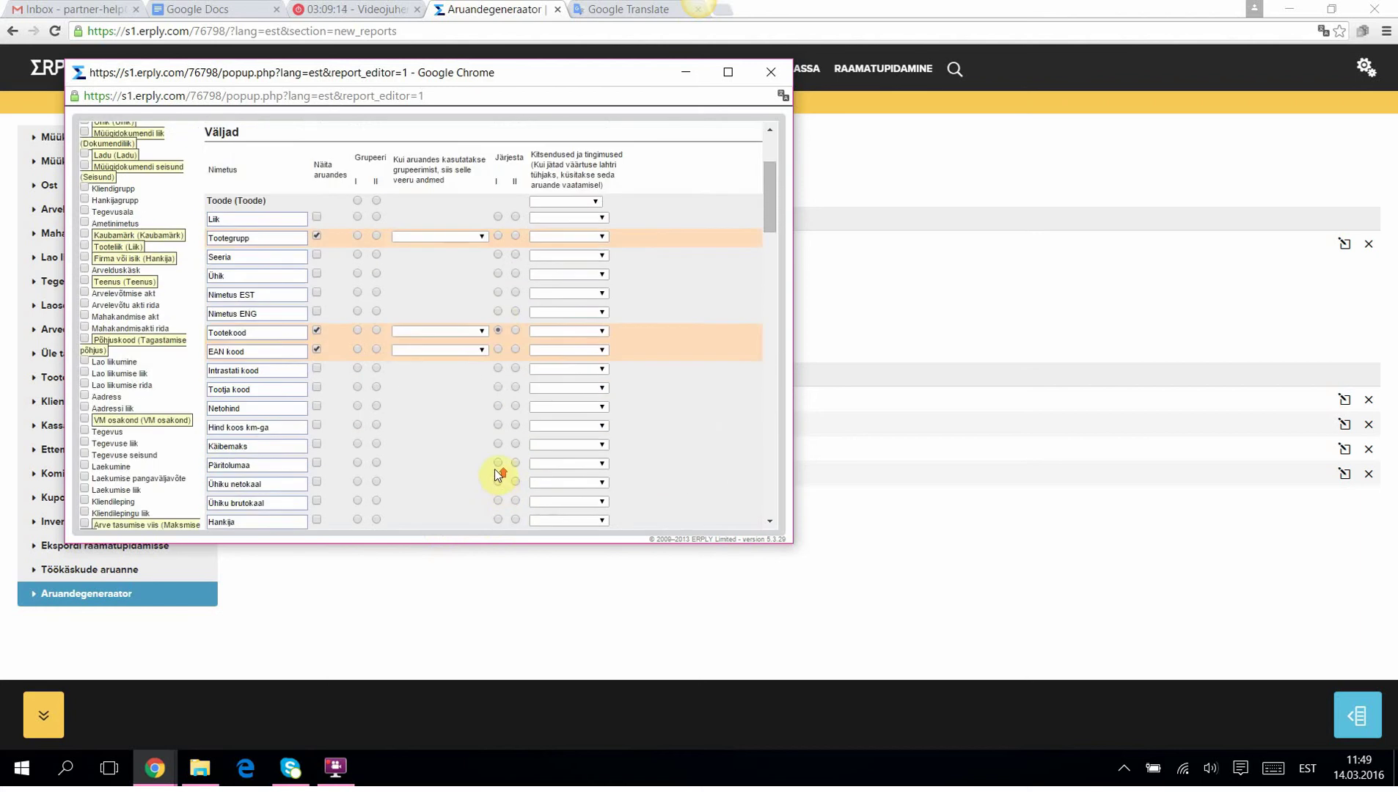
pyautogui.click(480, 177)
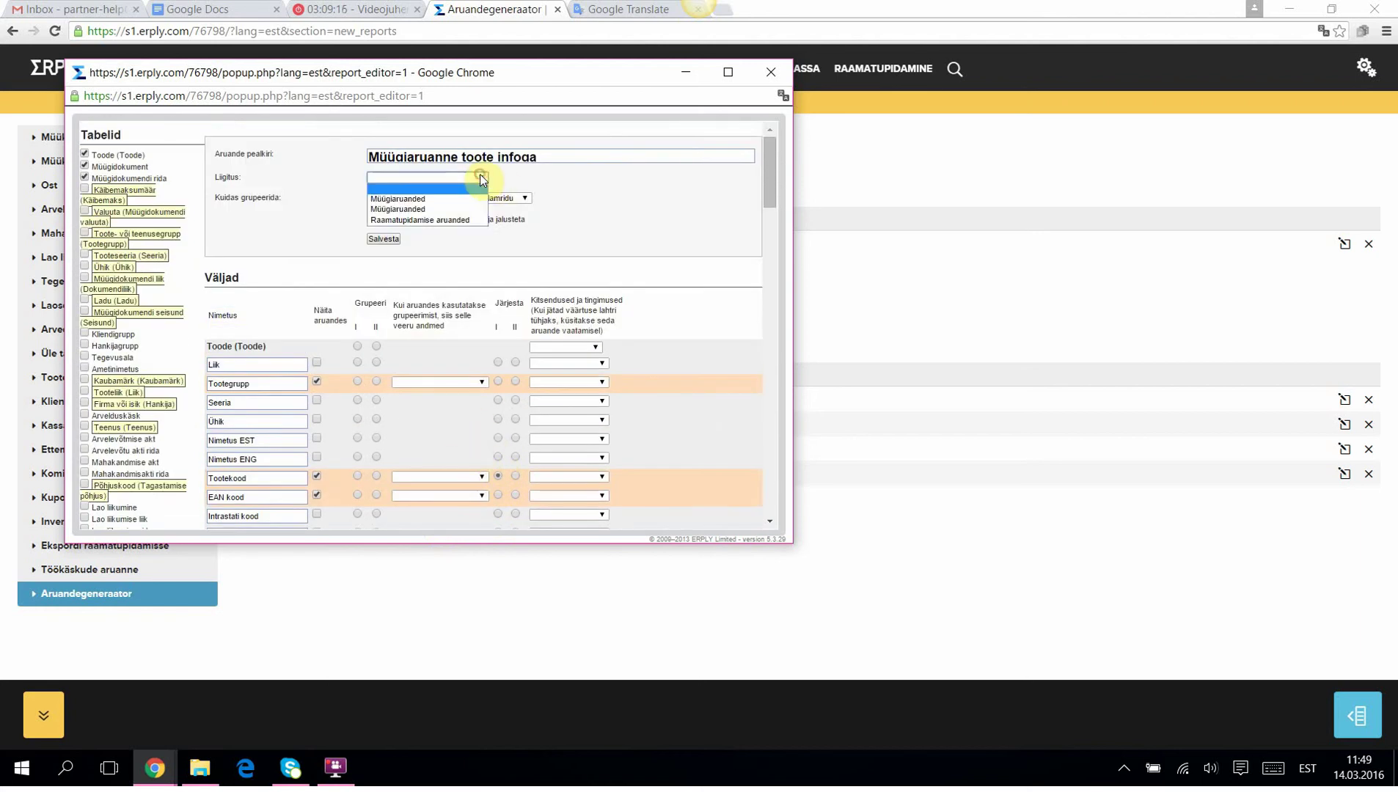
pyautogui.click(444, 218)
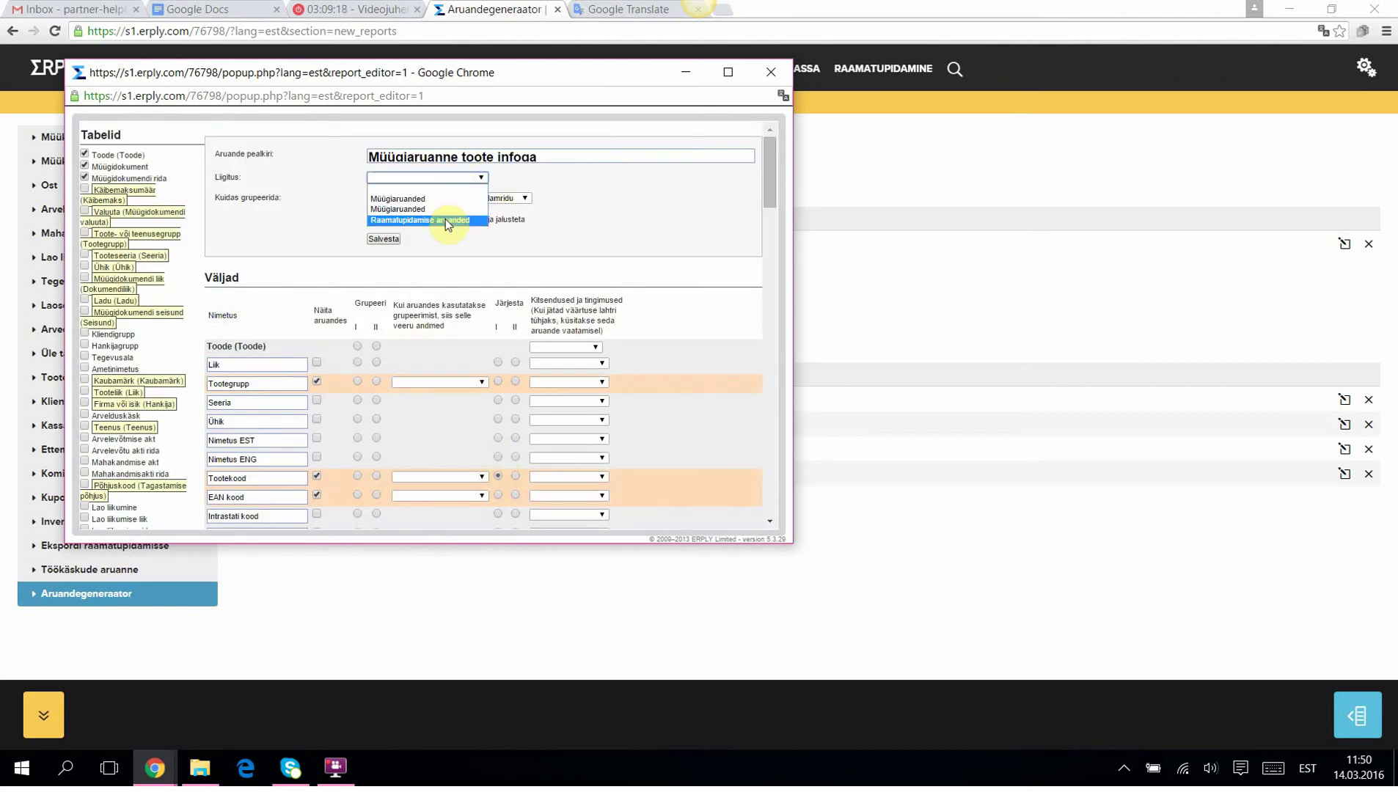
pyautogui.click(384, 240)
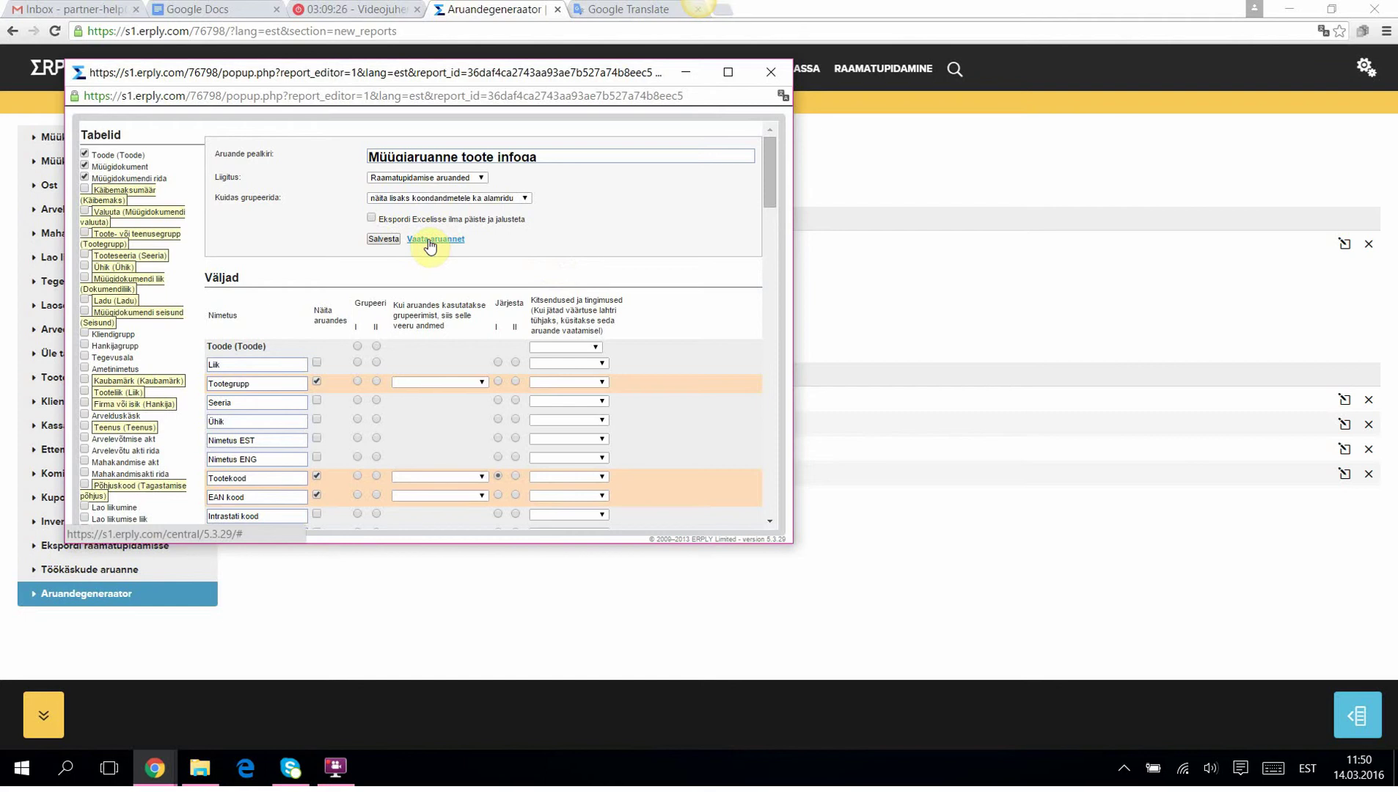
# Open the saved report for viewing and set its Kuupäev filter to "jooksev aasta"
pyautogui.click(430, 247)
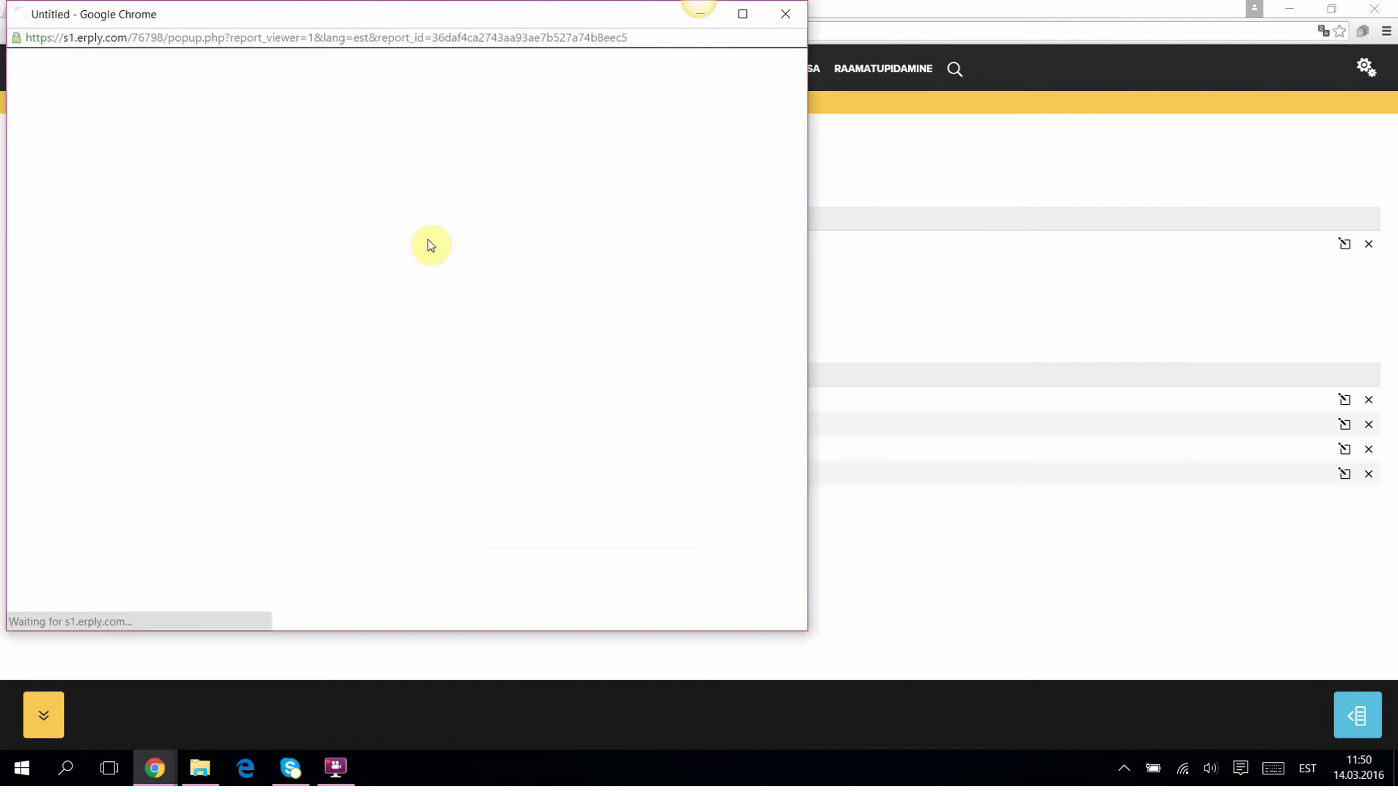
pyautogui.moveTo(212, 207)
pyautogui.mouseDown()
pyautogui.moveTo(221, 268)
pyautogui.moveTo(215, 214)
pyautogui.mouseUp()
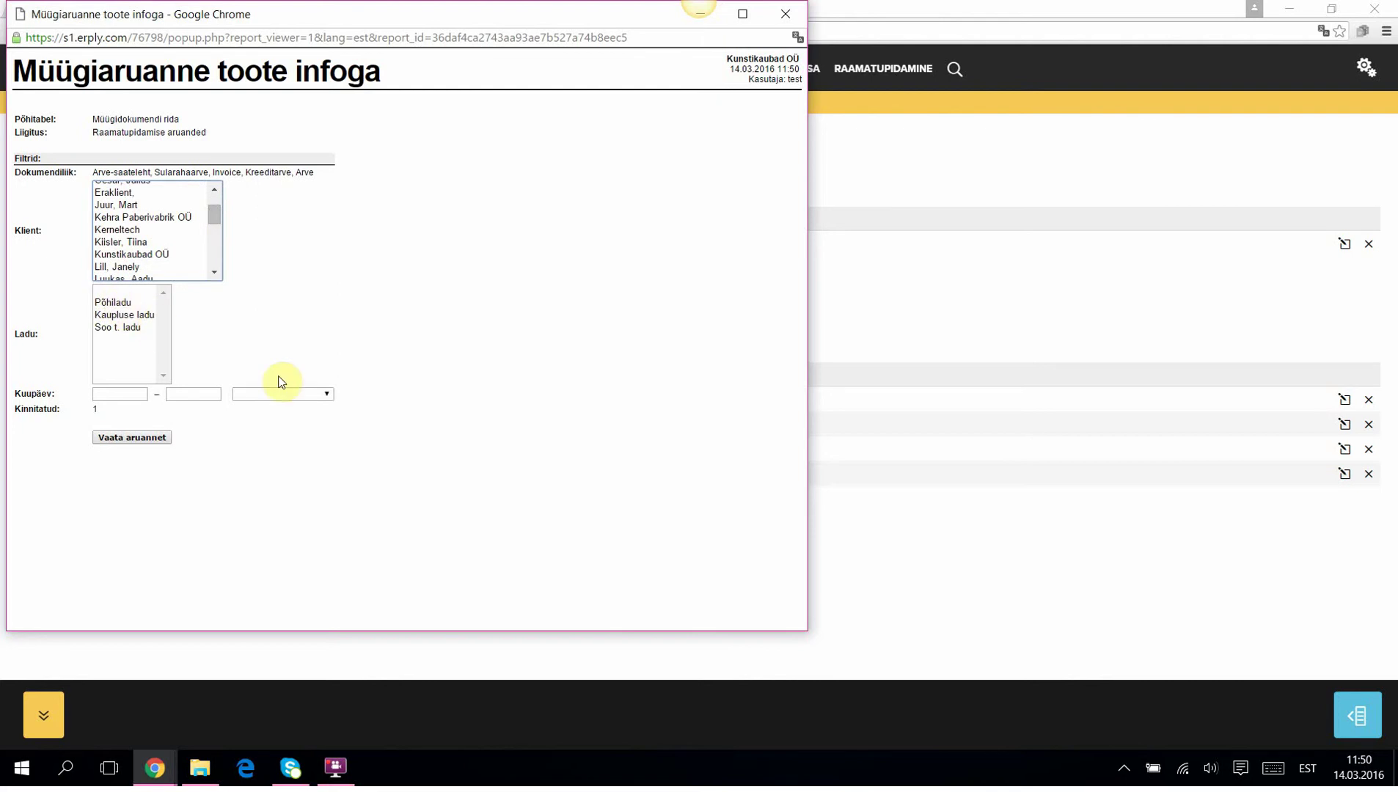
pyautogui.click(325, 395)
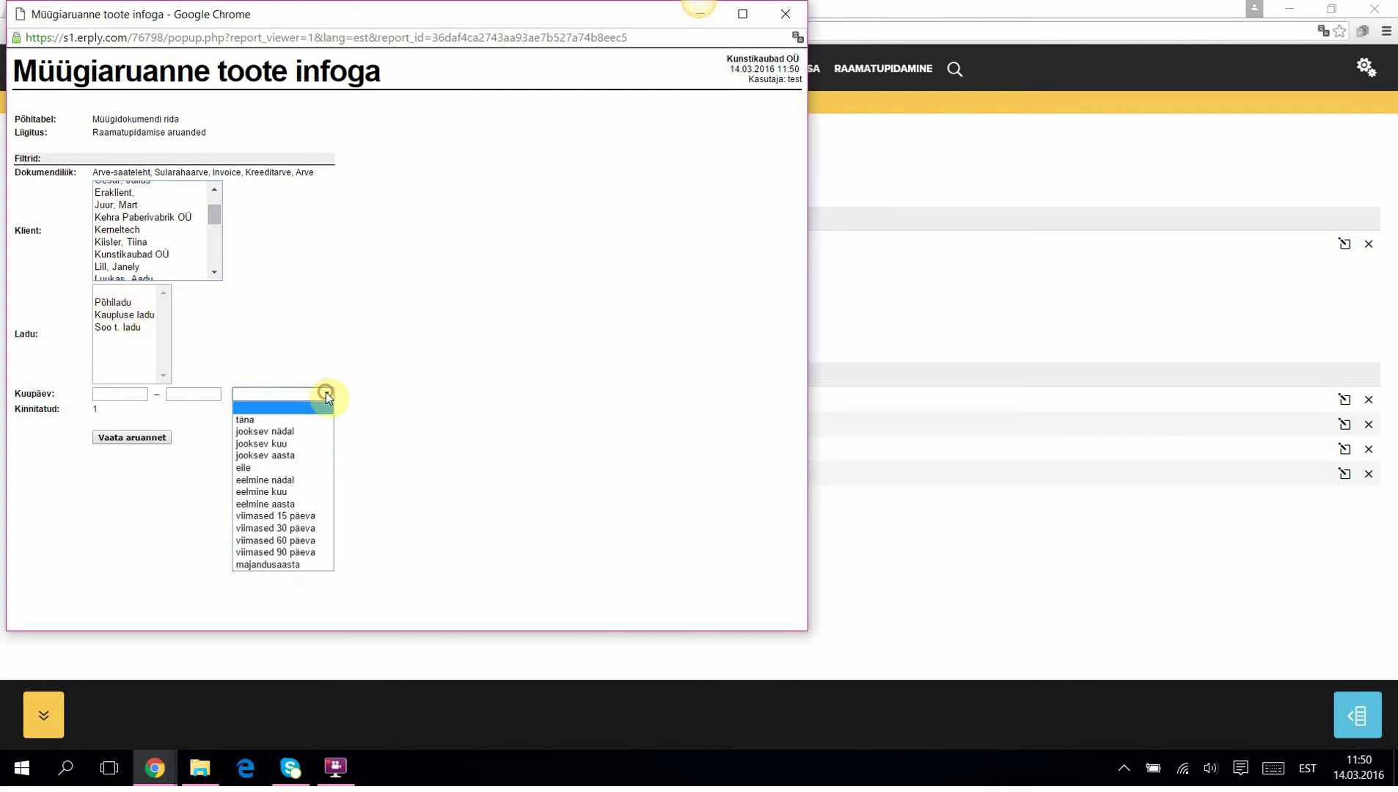
pyautogui.click(304, 453)
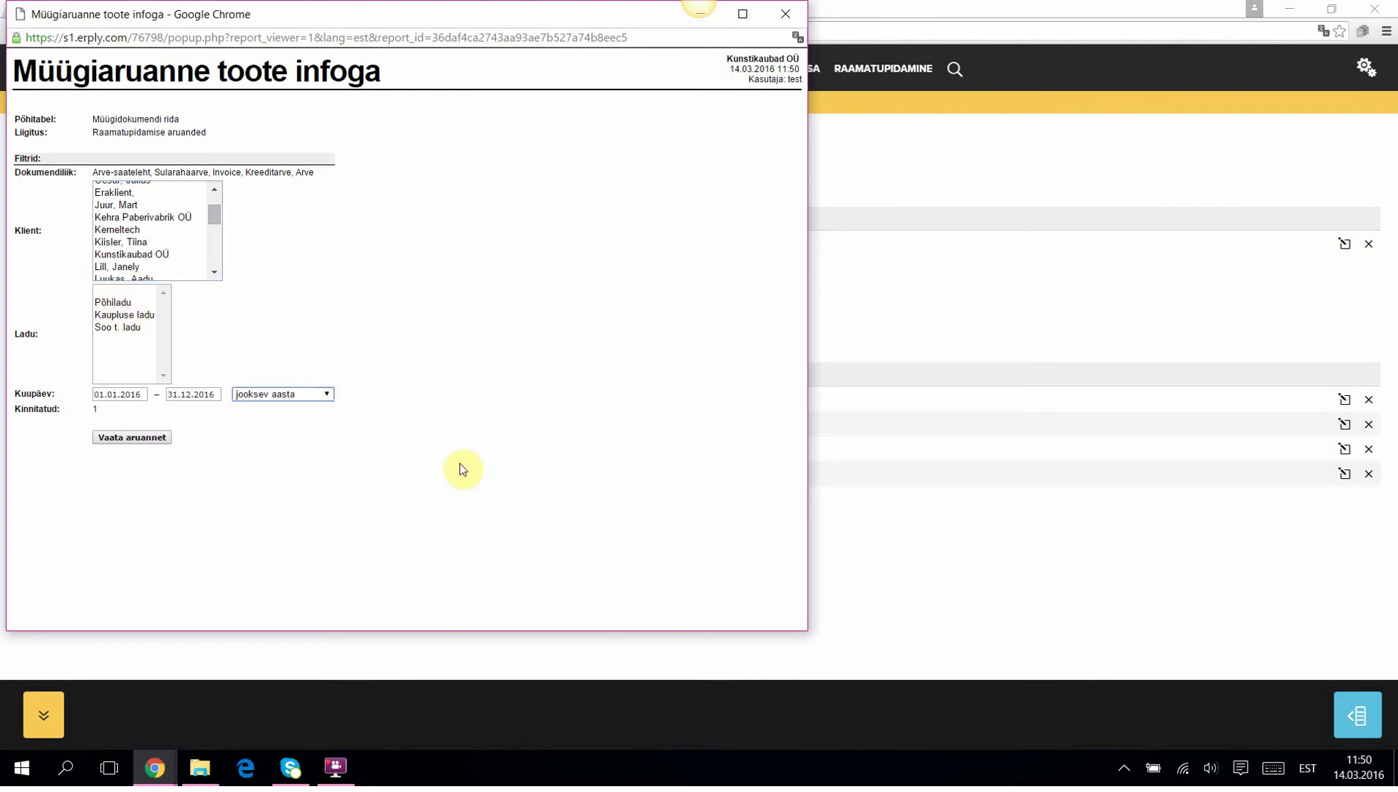
# Generate the report for the chosen period and widen its window so the columns fit
pyautogui.click(139, 439)
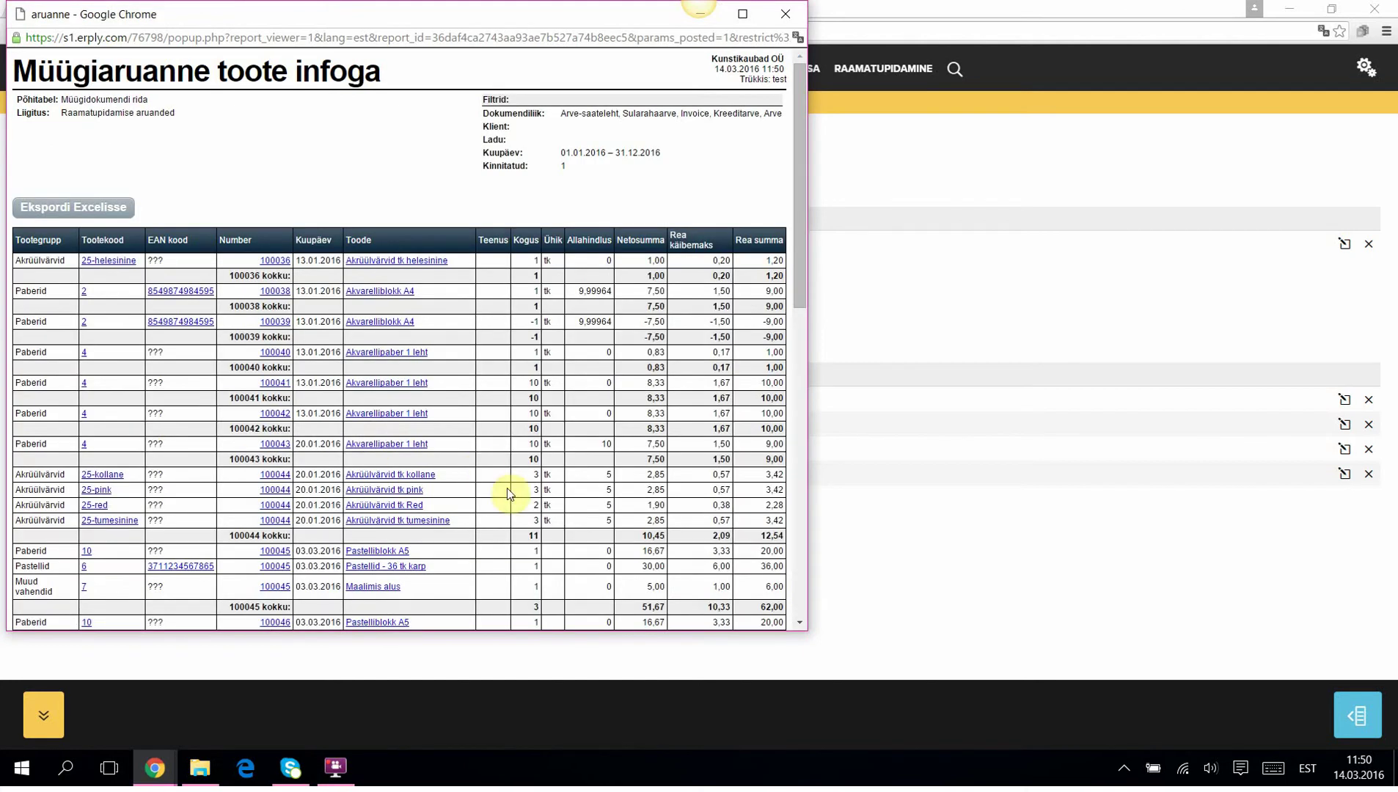
pyautogui.moveTo(808, 499); pyautogui.dragTo(947, 483)
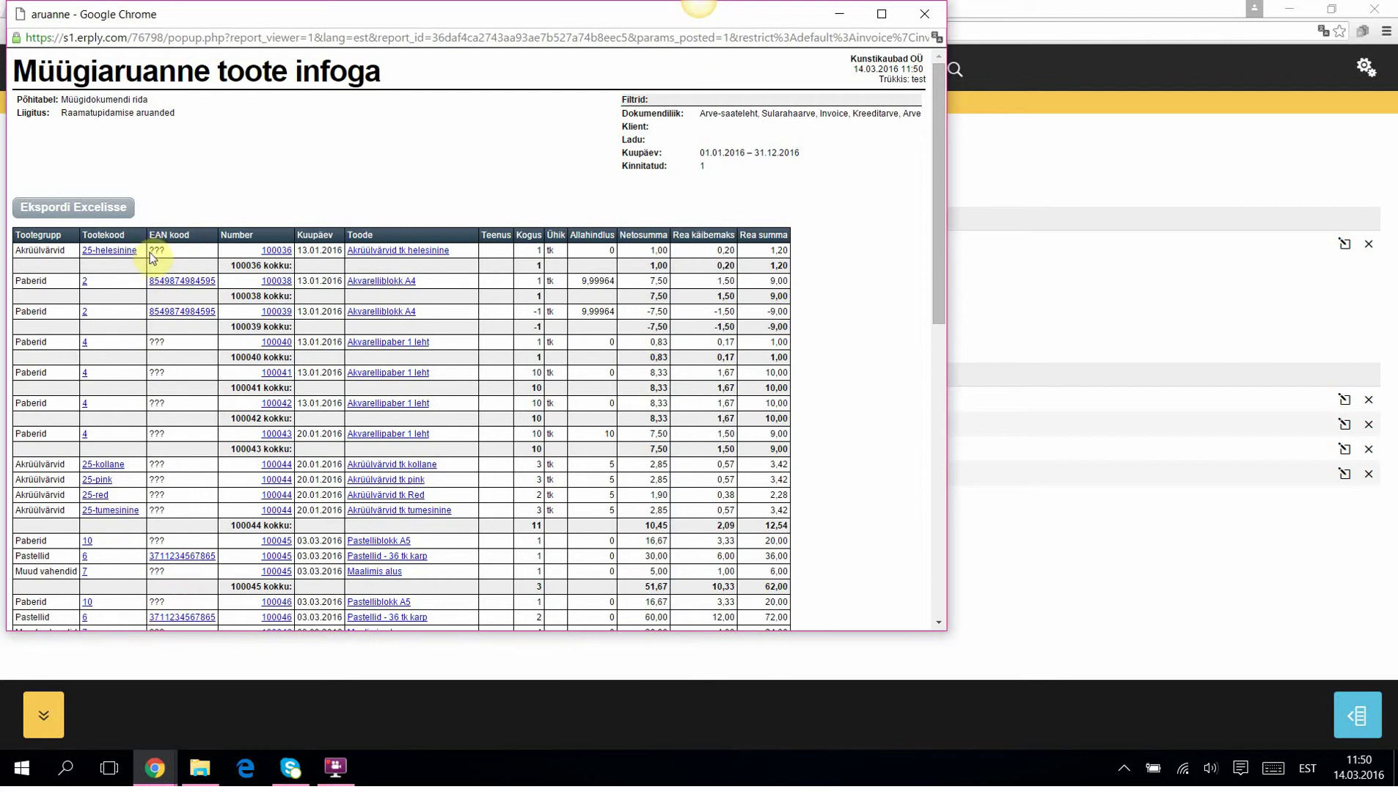
# Open the linked invoice and the product card of an "Akrüülvärvid tk kollane" row from the report, closing each after viewing
pyautogui.click(277, 467)
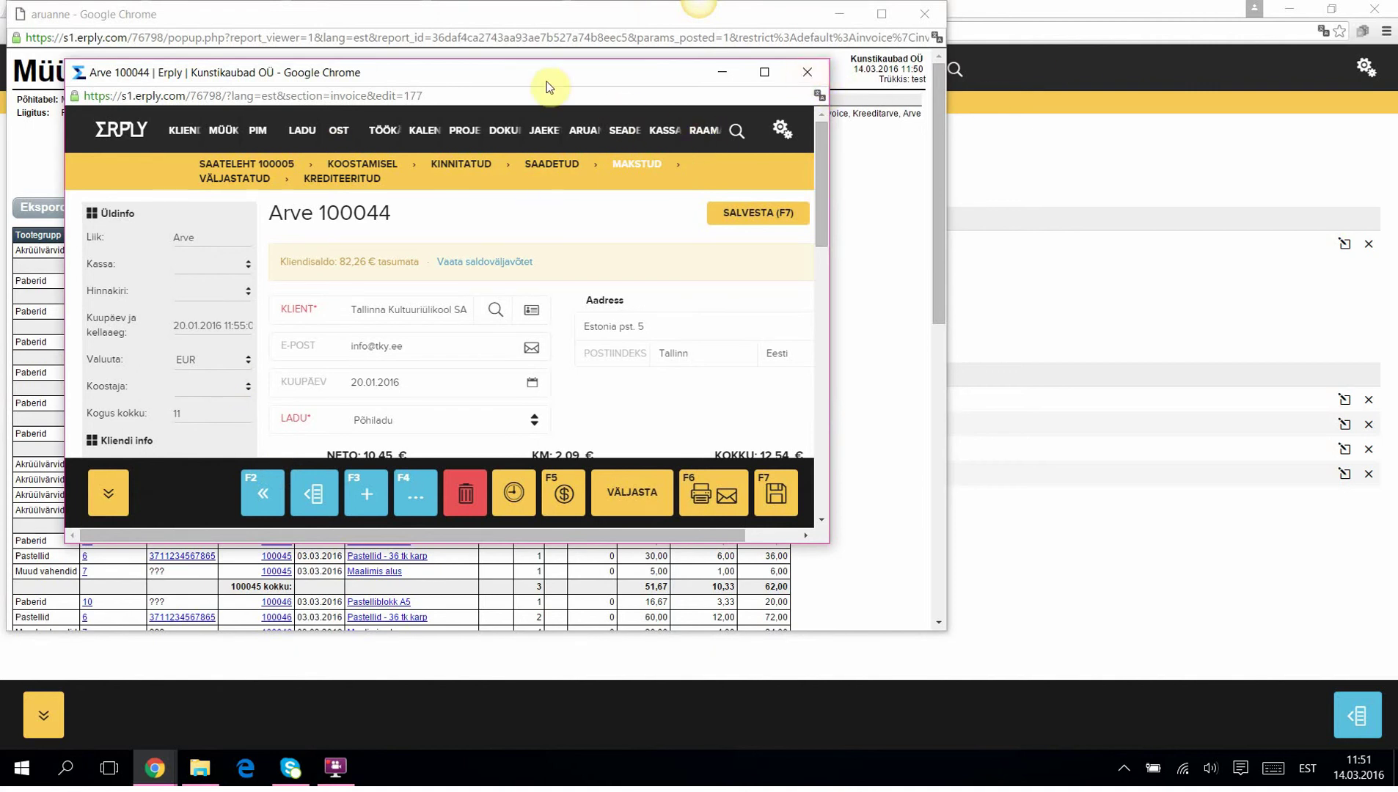
pyautogui.moveTo(547, 87); pyautogui.dragTo(922, 48)
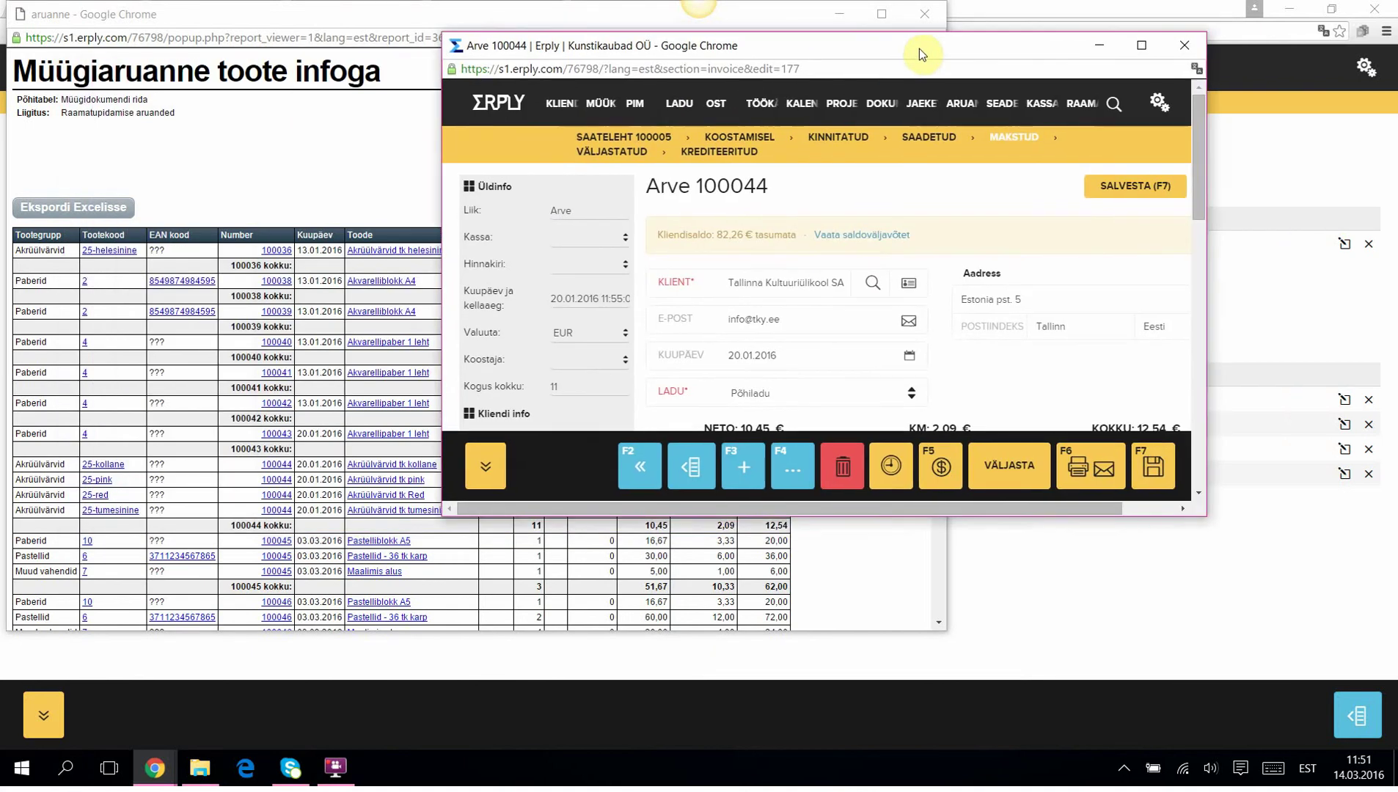
pyautogui.click(1184, 46)
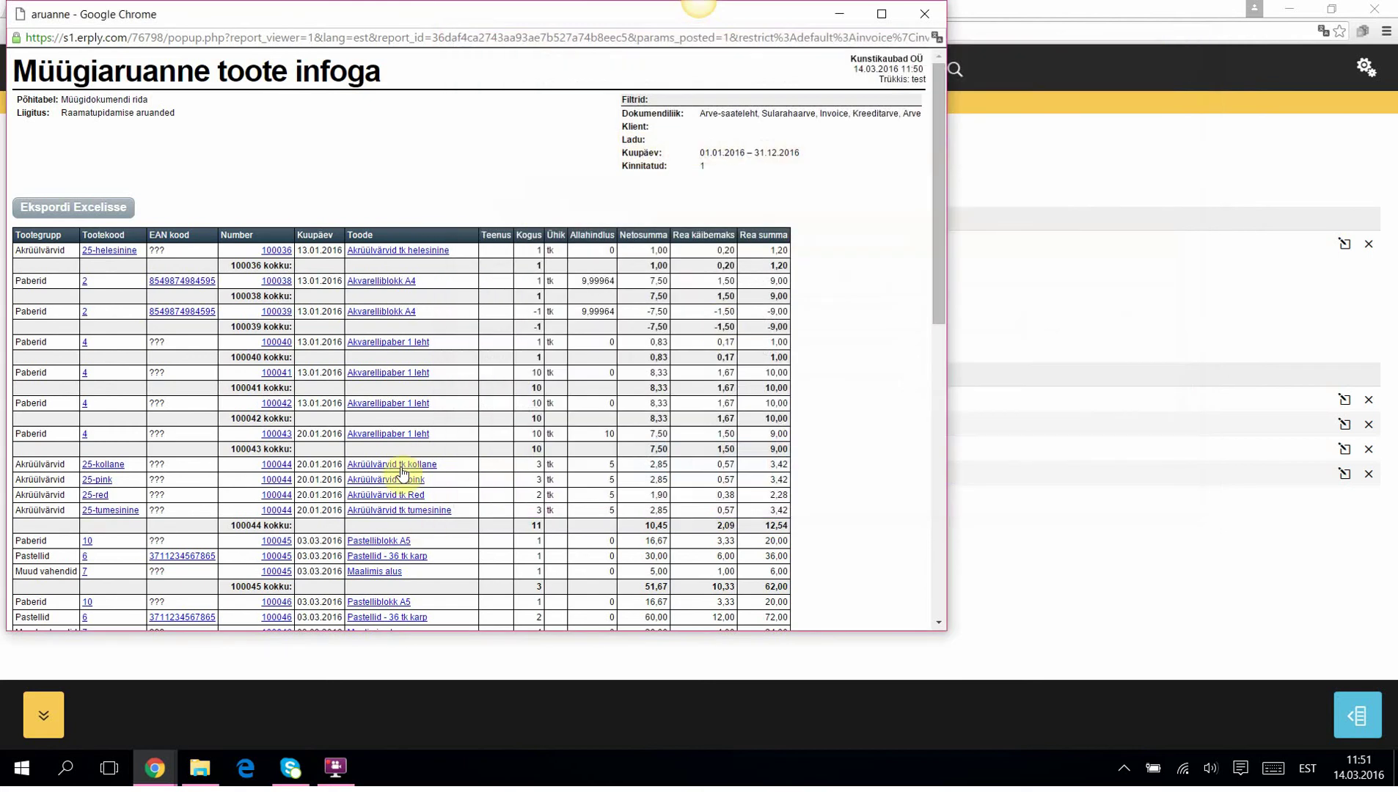
pyautogui.click(400, 467)
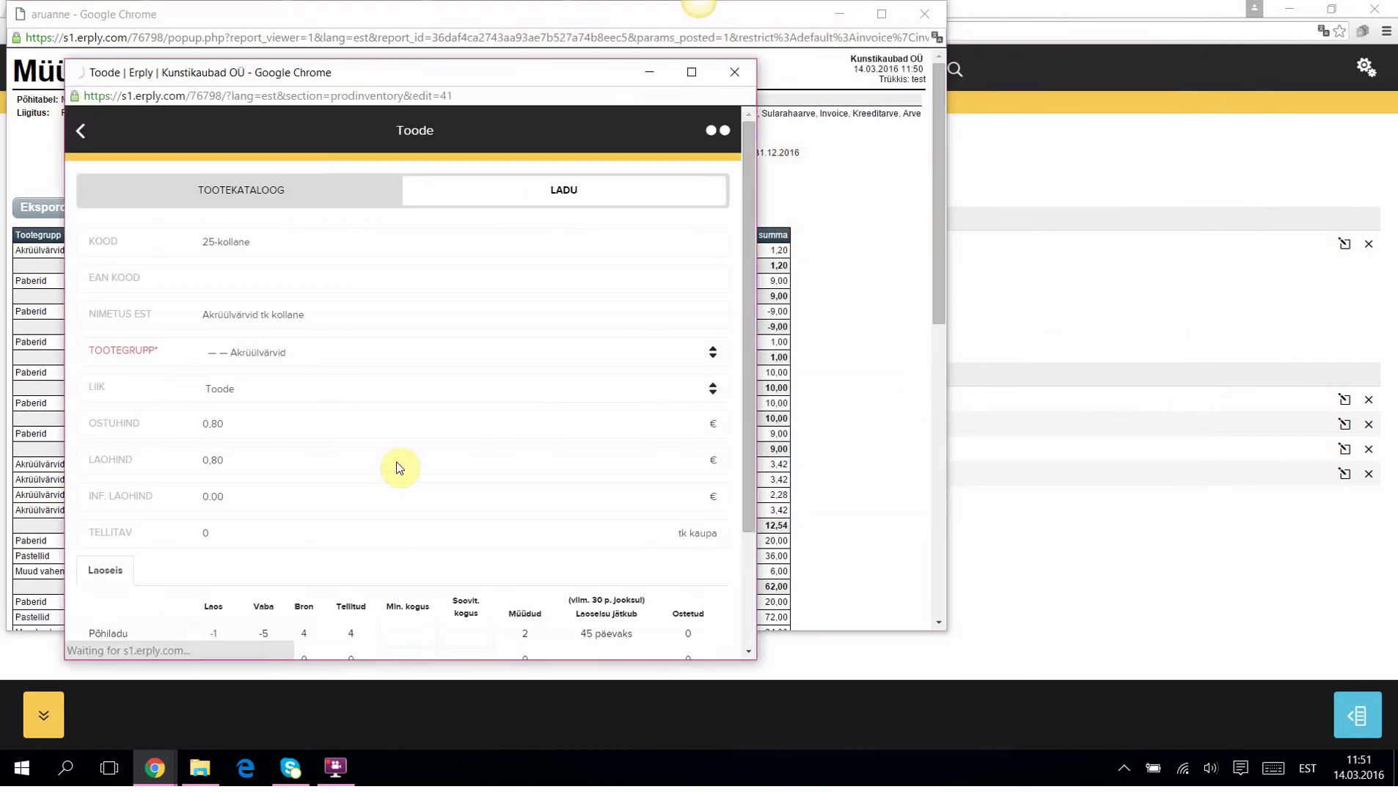
pyautogui.click(734, 72)
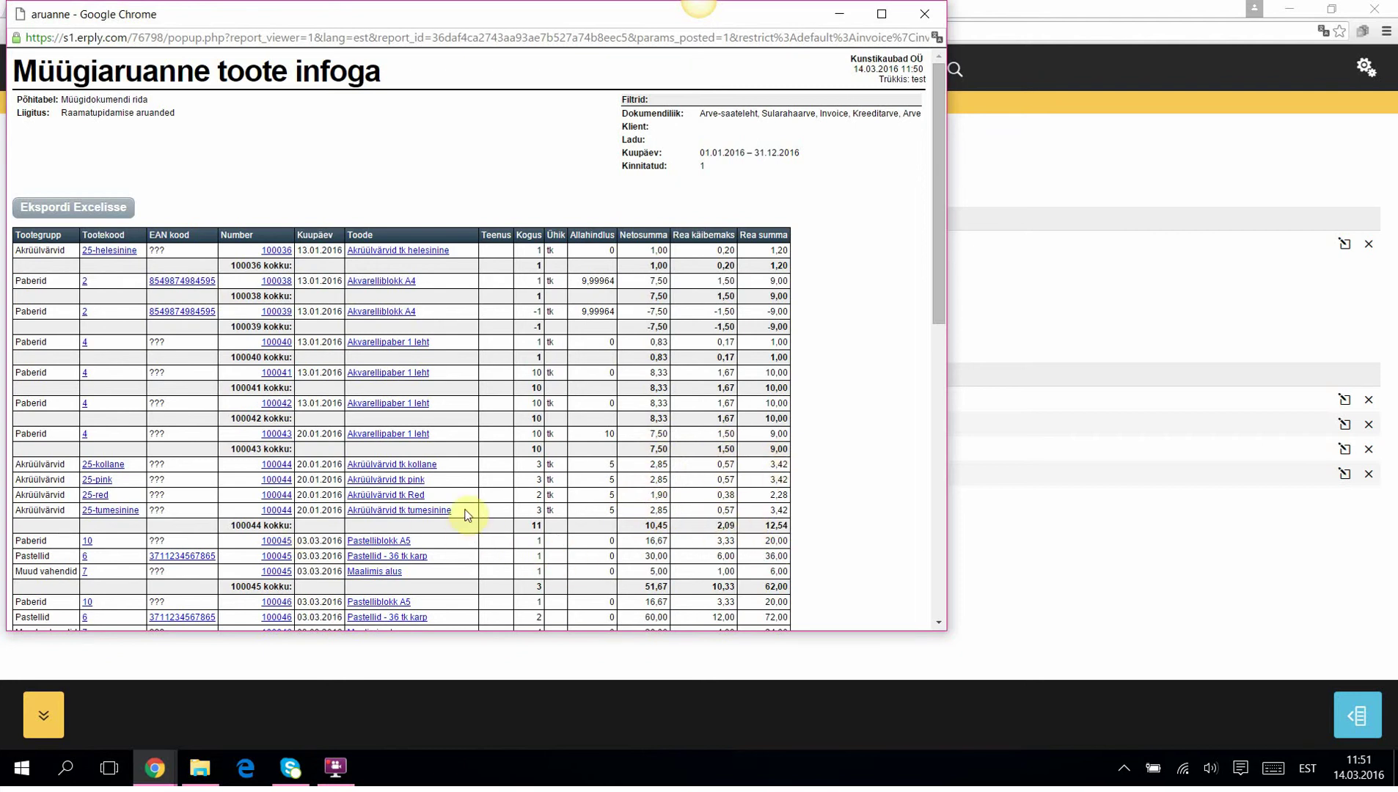
# Review the report rows down to the grand total and the Excel export option, and close the report
pyautogui.scroll(-4, 469, 513)
pyautogui.scroll(-5, 470, 514)
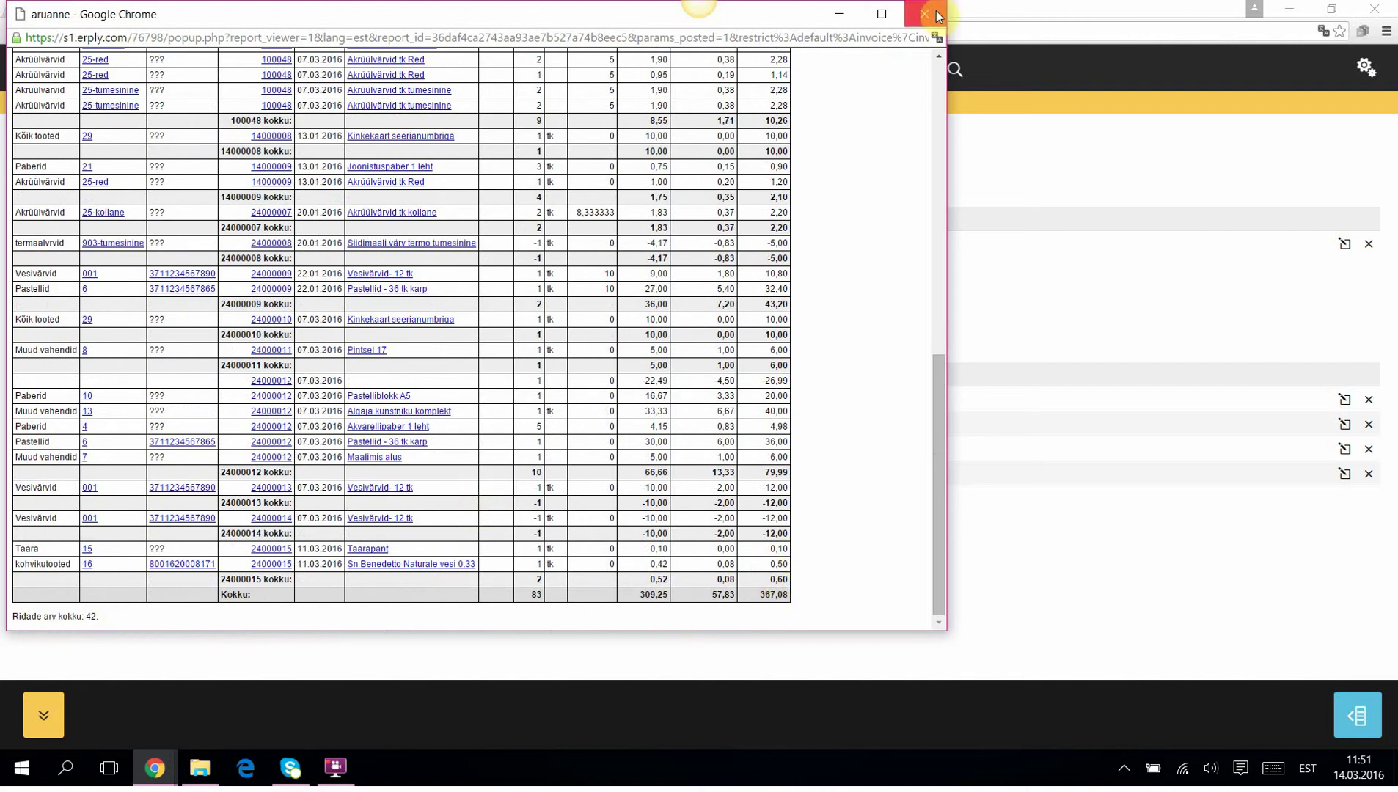
pyautogui.scroll(5, 898, 390)
pyautogui.moveTo(941, 397); pyautogui.dragTo(933, 266)
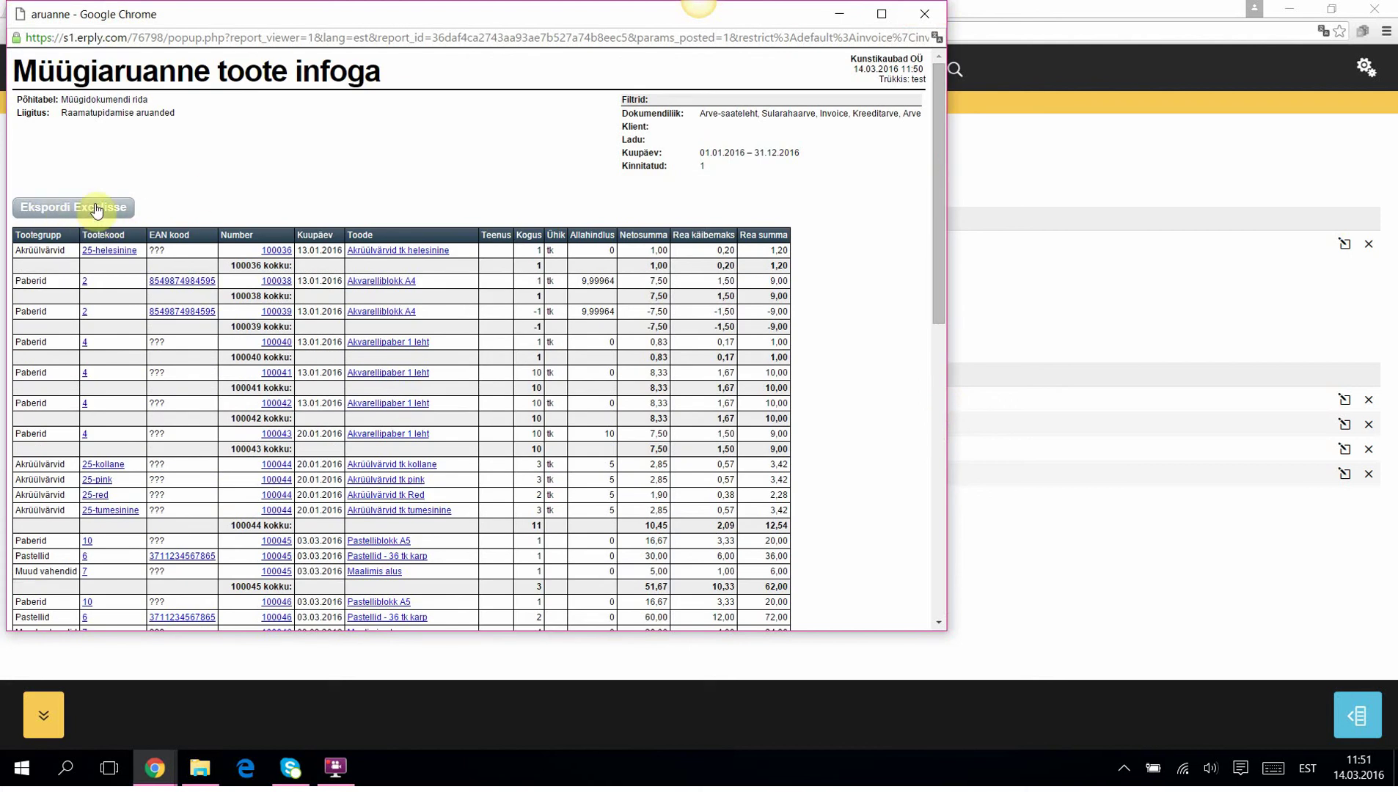
pyautogui.click(925, 14)
# Change the first-level grouping of the report to the sales document's Kuupäev field
pyautogui.scroll(-1, 661, 347)
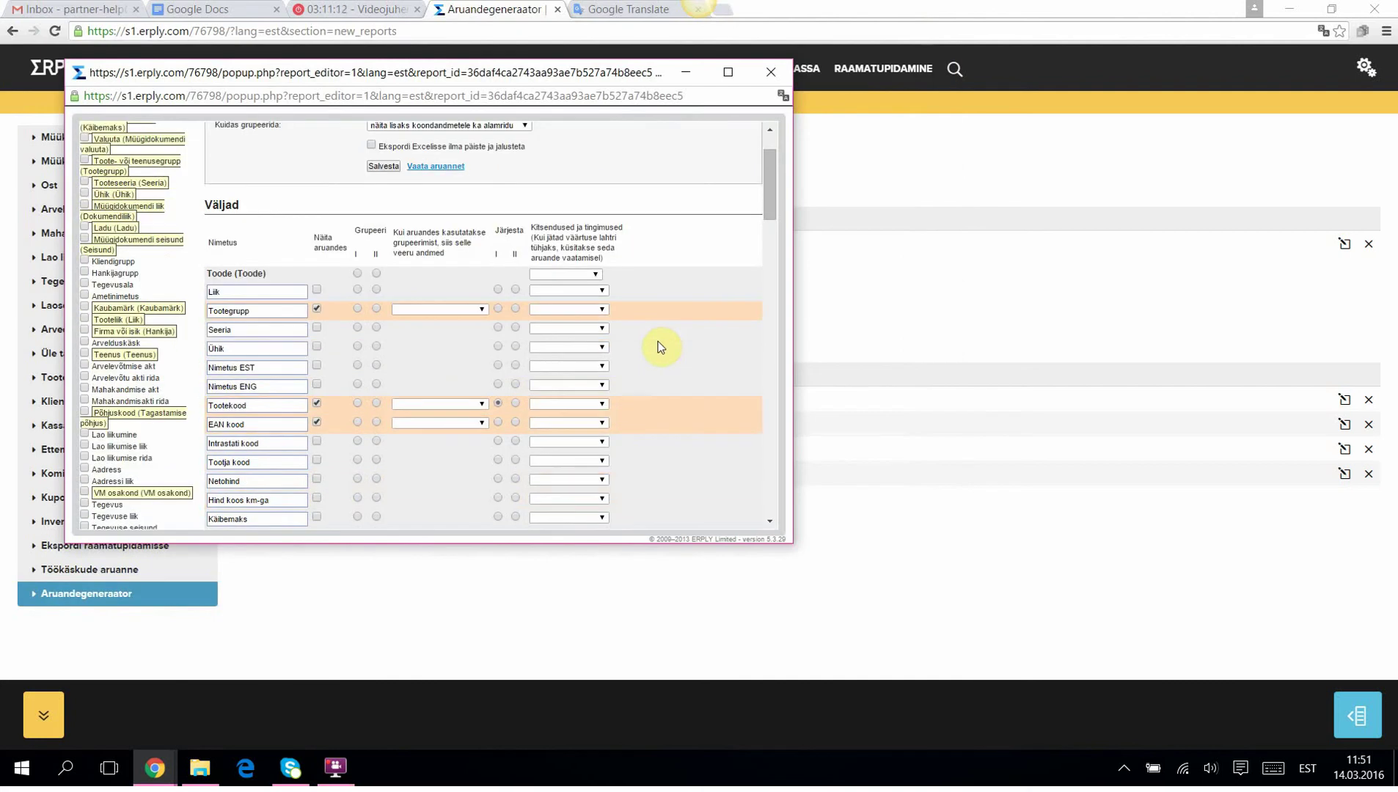
pyautogui.scroll(-6, 446, 429)
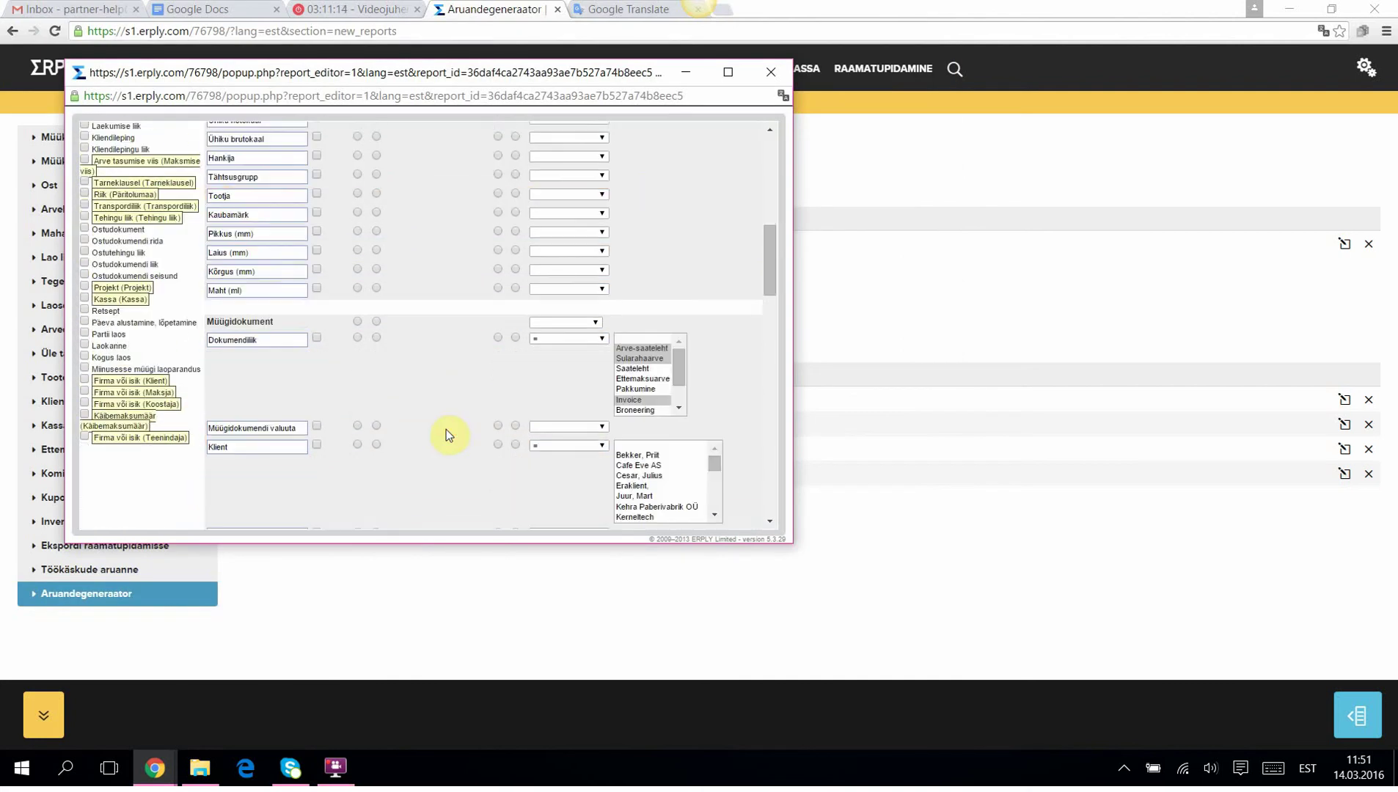
pyautogui.scroll(-3, 446, 434)
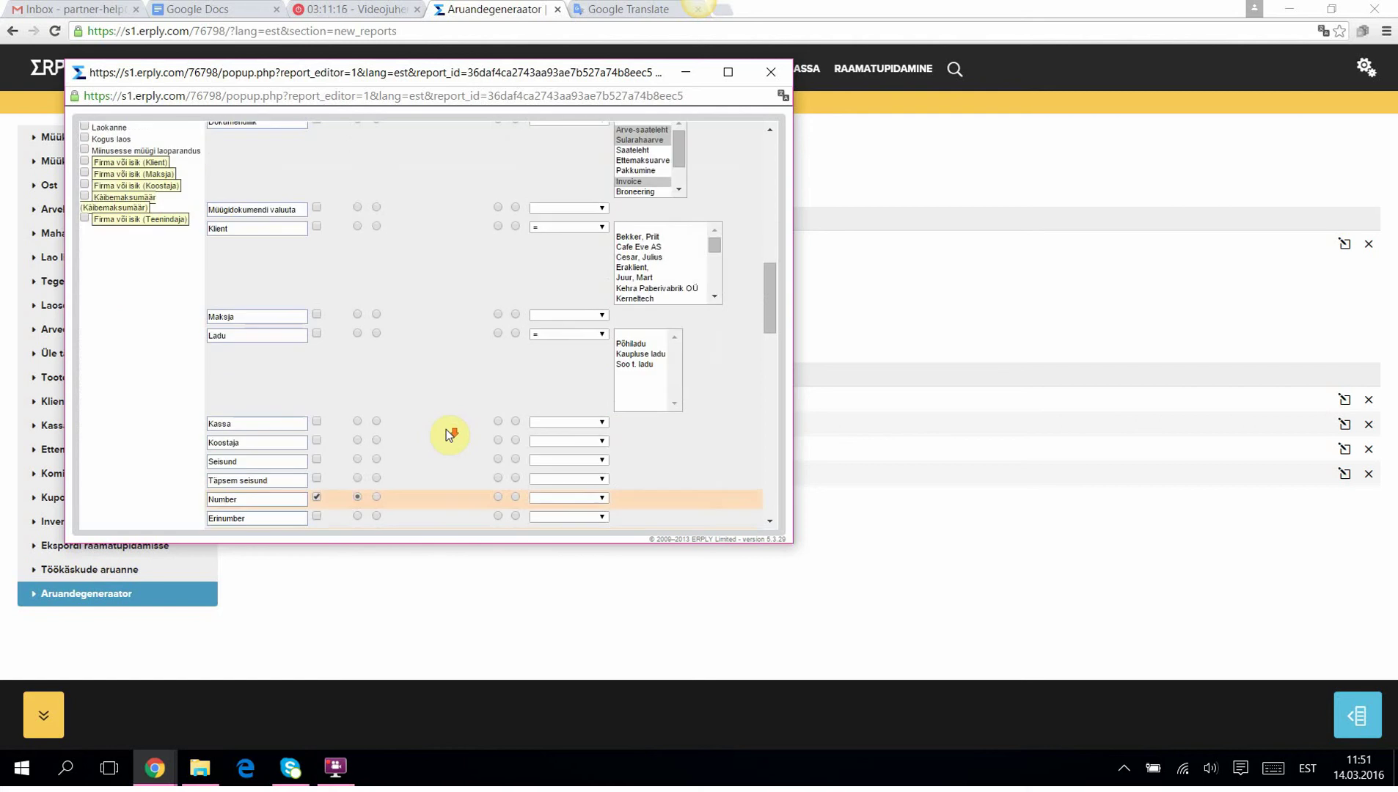
pyautogui.scroll(-1, 446, 430)
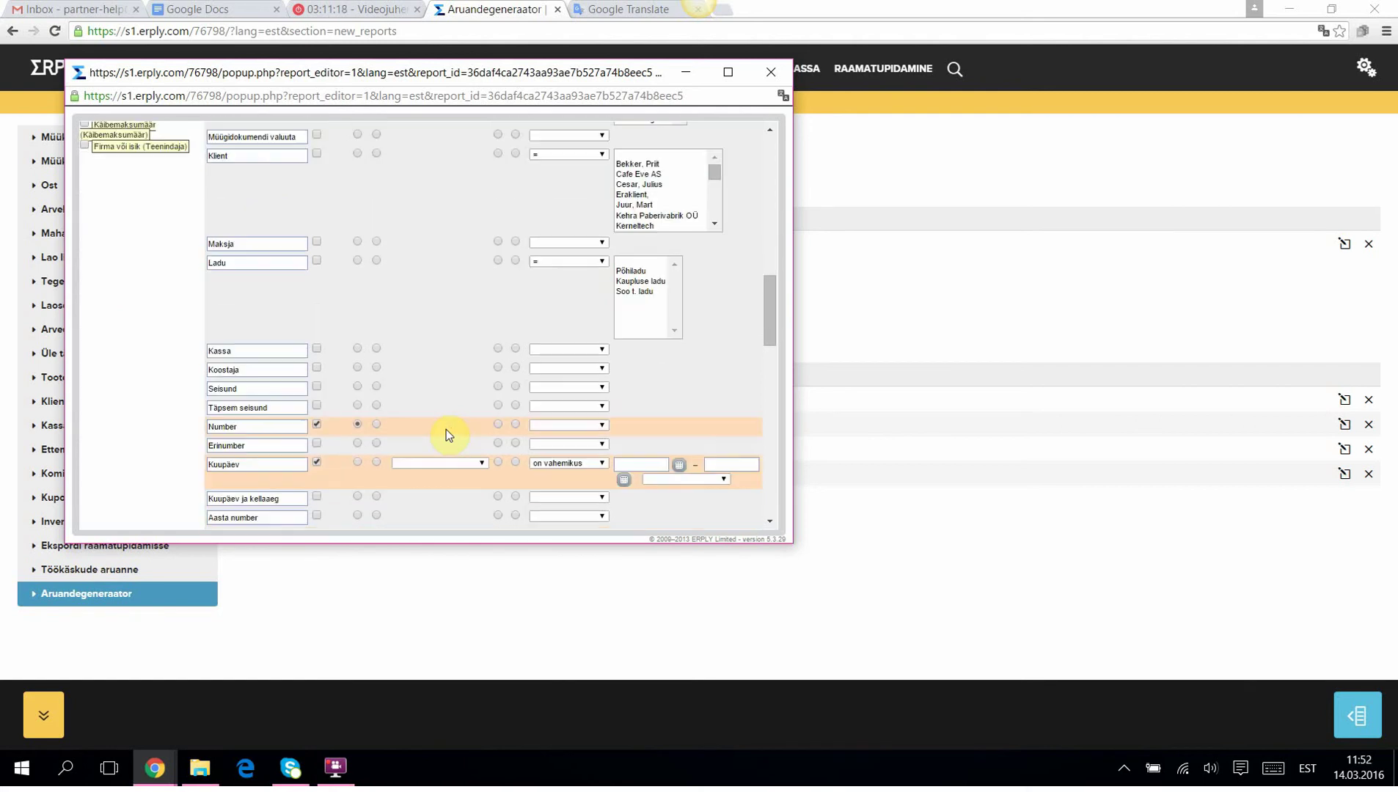
pyautogui.click(357, 464)
# Remove the sales document row's Teenus field from the report and save the report
pyautogui.scroll(-10, 496, 440)
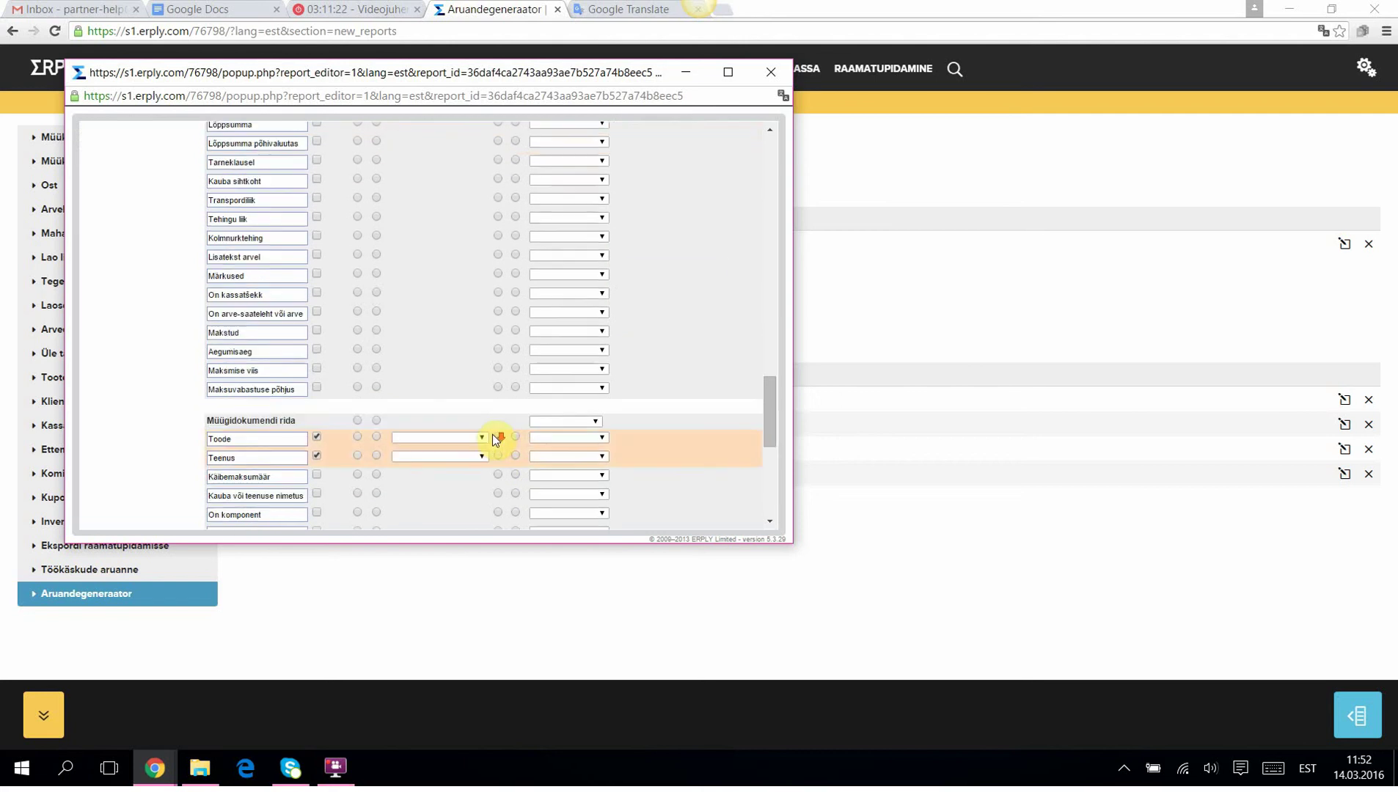
pyautogui.scroll(-2, 484, 439)
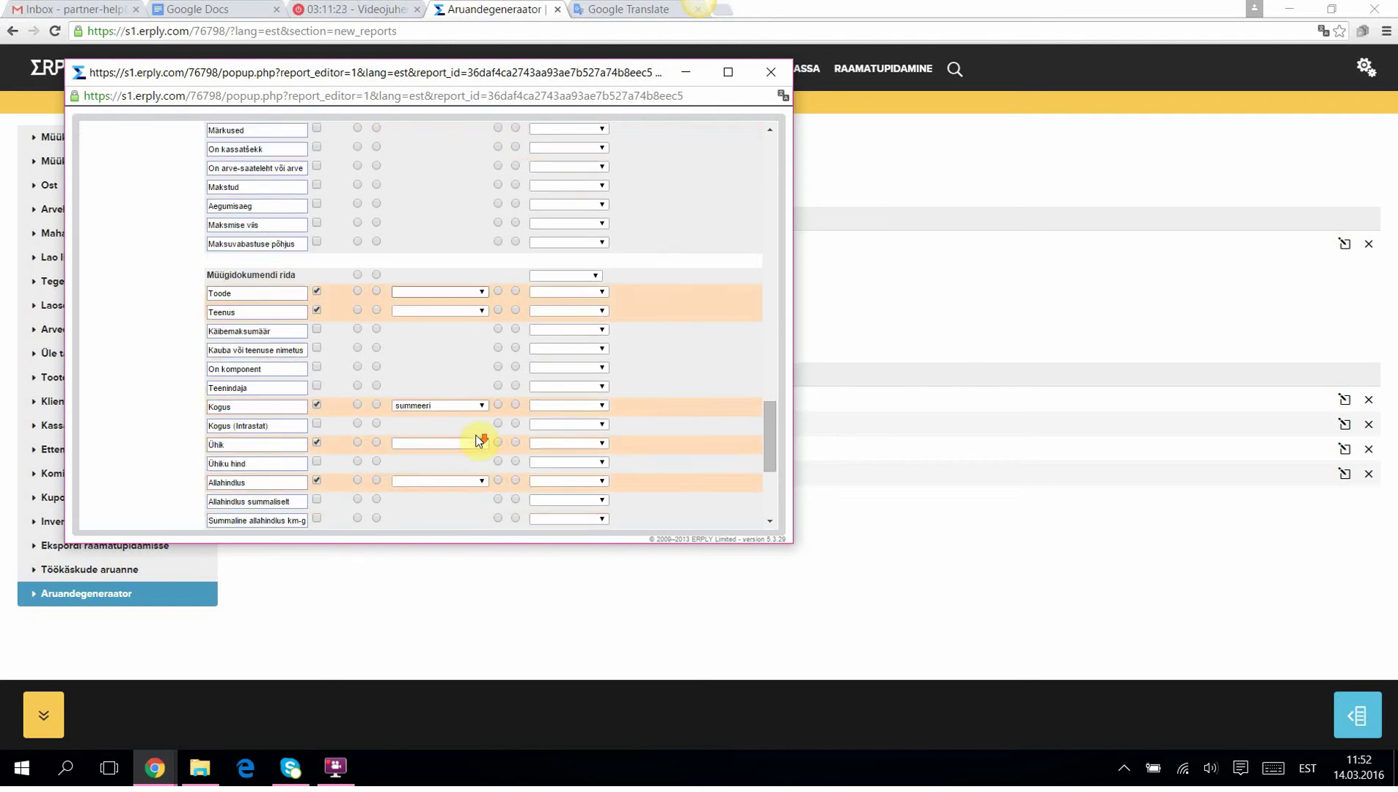
pyautogui.click(316, 311)
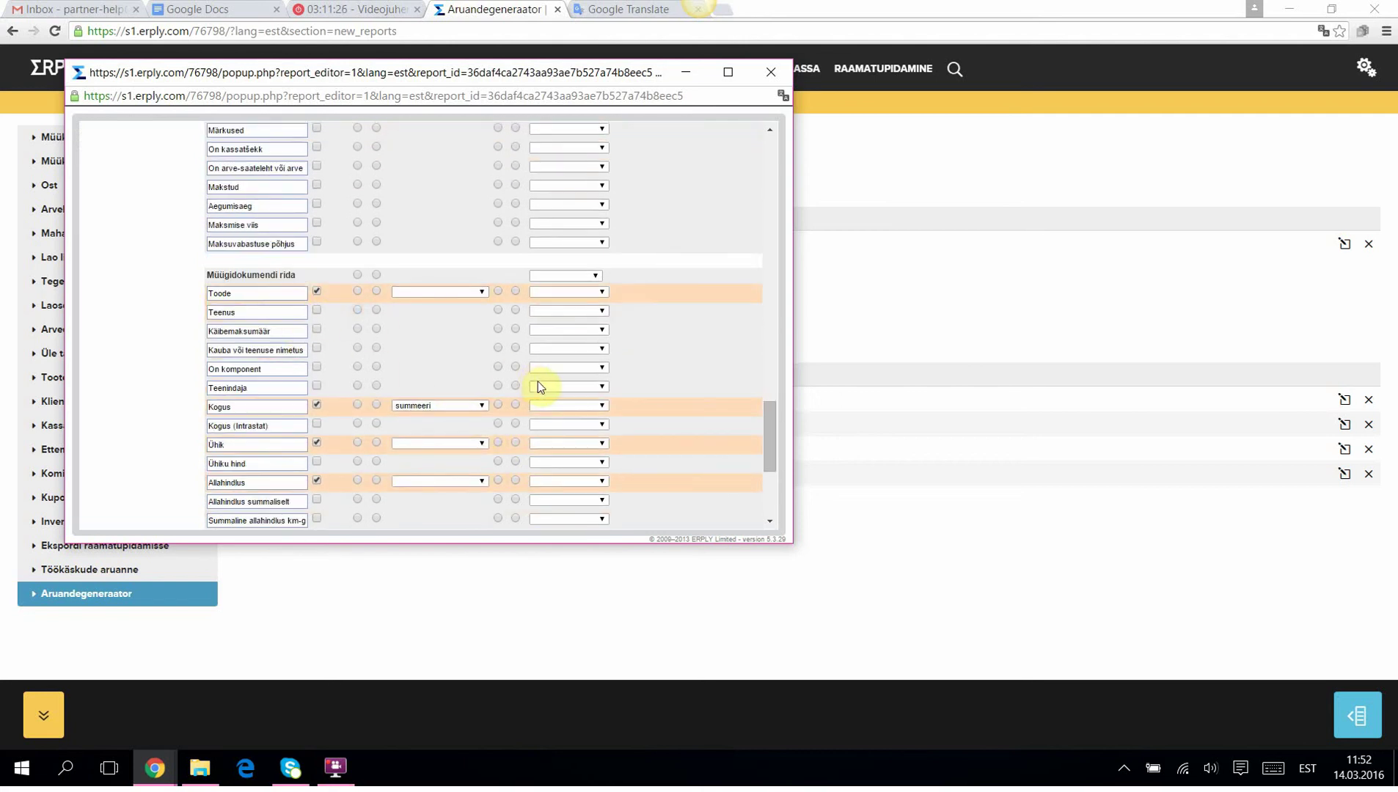
pyautogui.click(482, 443)
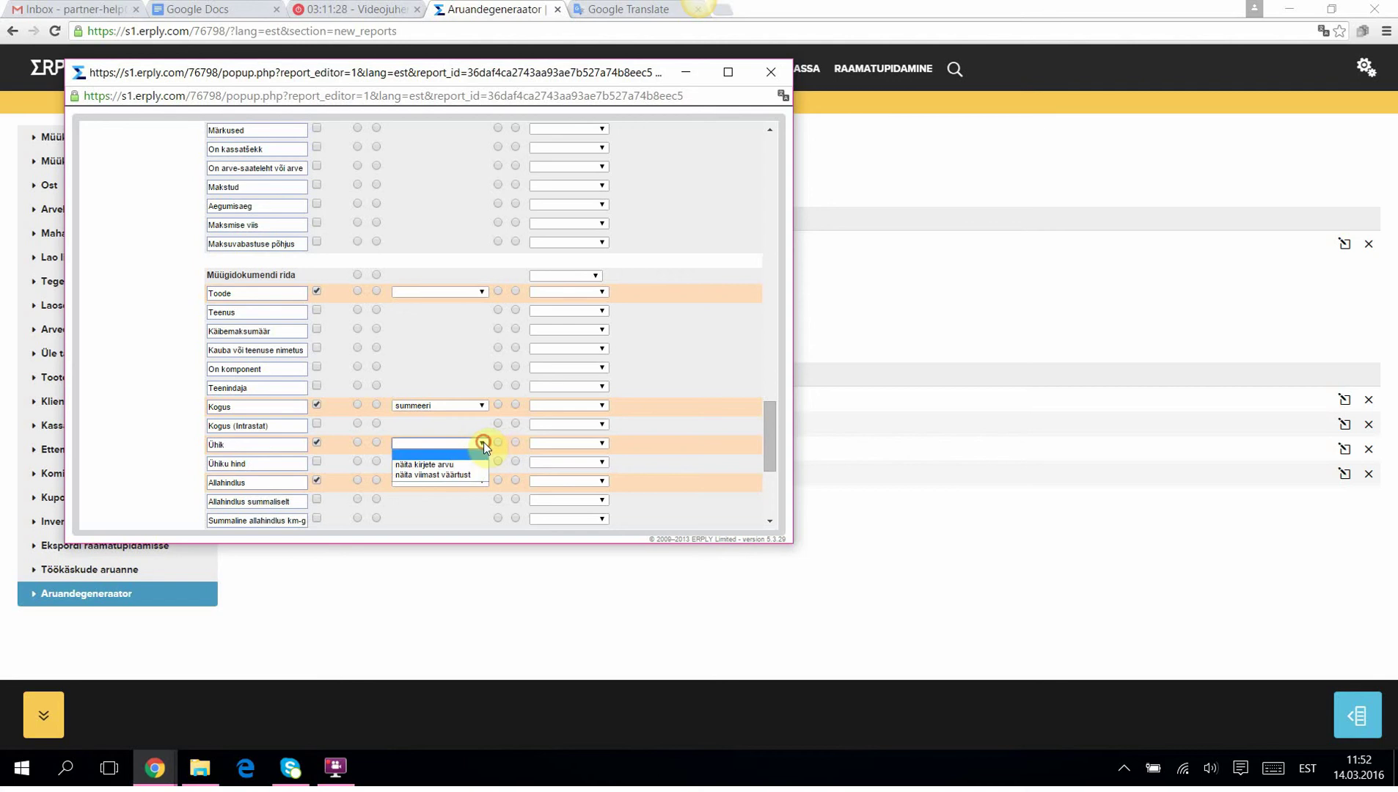
pyautogui.click(468, 346)
pyautogui.scroll(-3, 477, 469)
pyautogui.scroll(15, 399, 380)
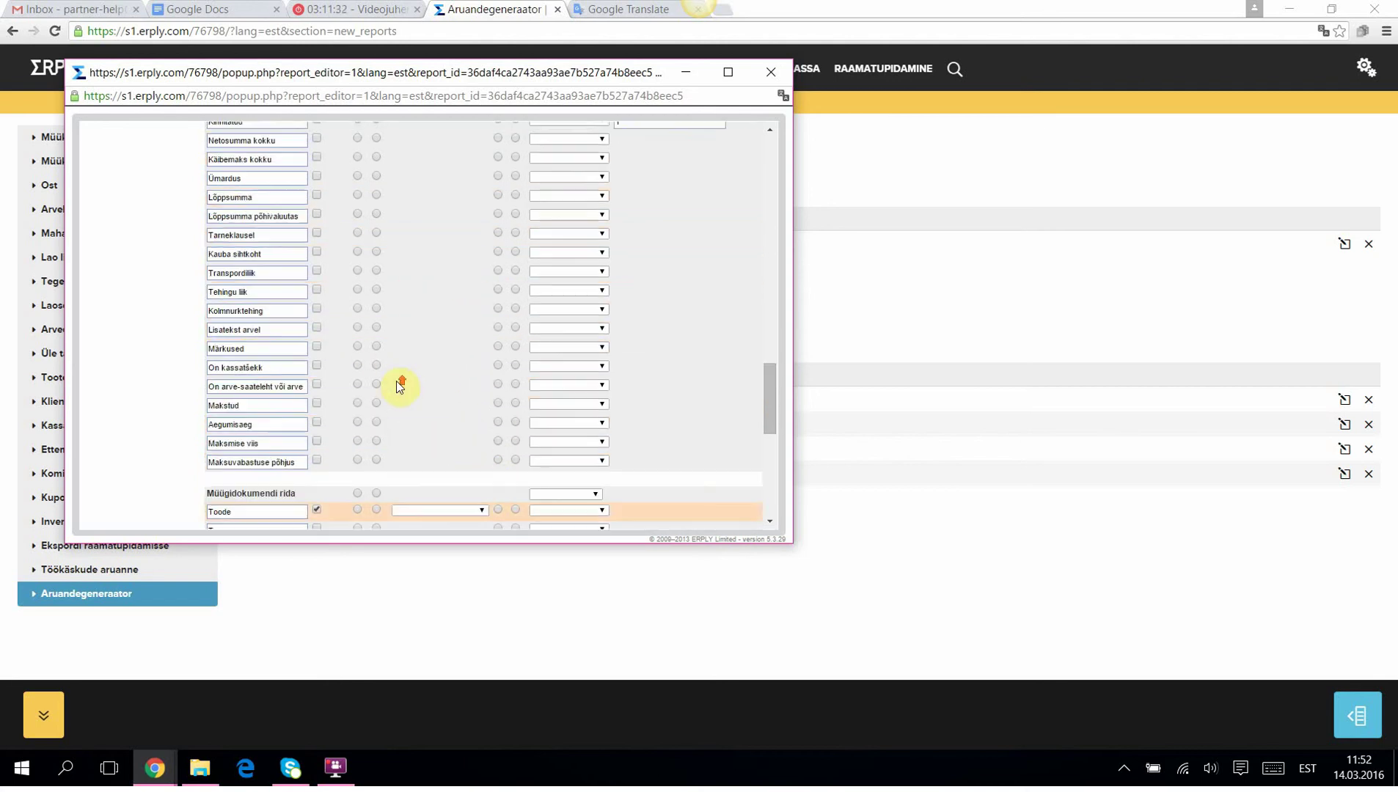
pyautogui.scroll(3, 437, 357)
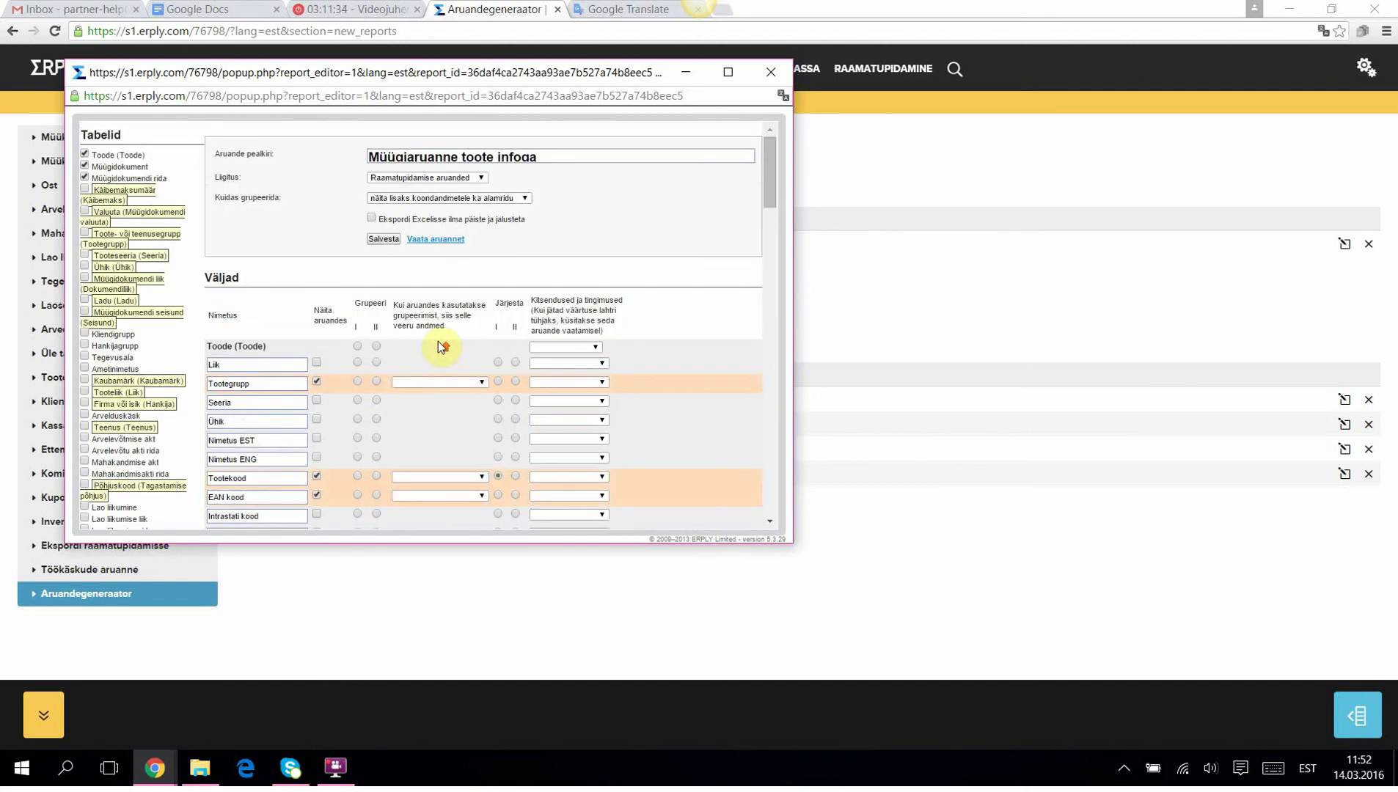
pyautogui.click(382, 240)
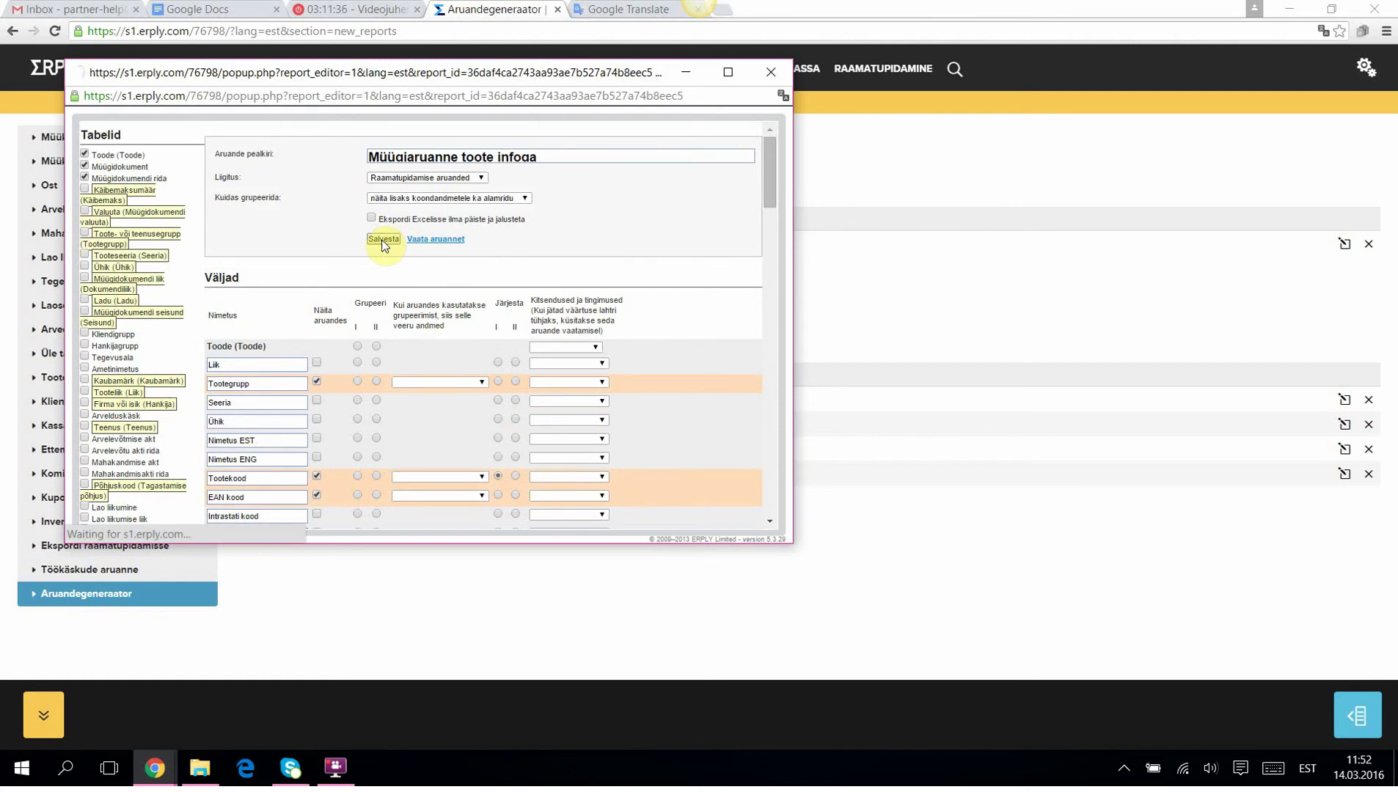
# Open the date-grouped report for viewing and generate it with the Kuupäev filter "jooksev aasta"
pyautogui.click(444, 241)
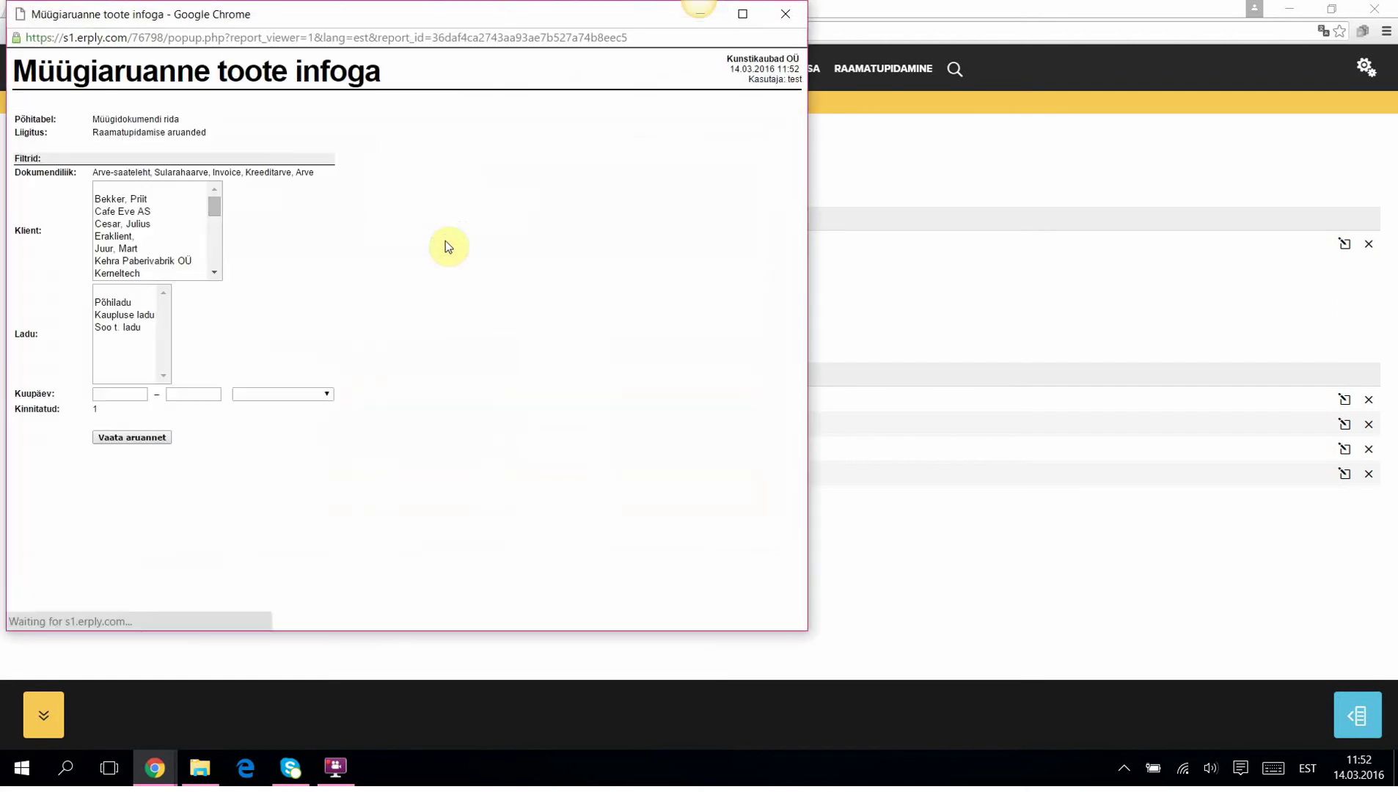
pyautogui.click(326, 394)
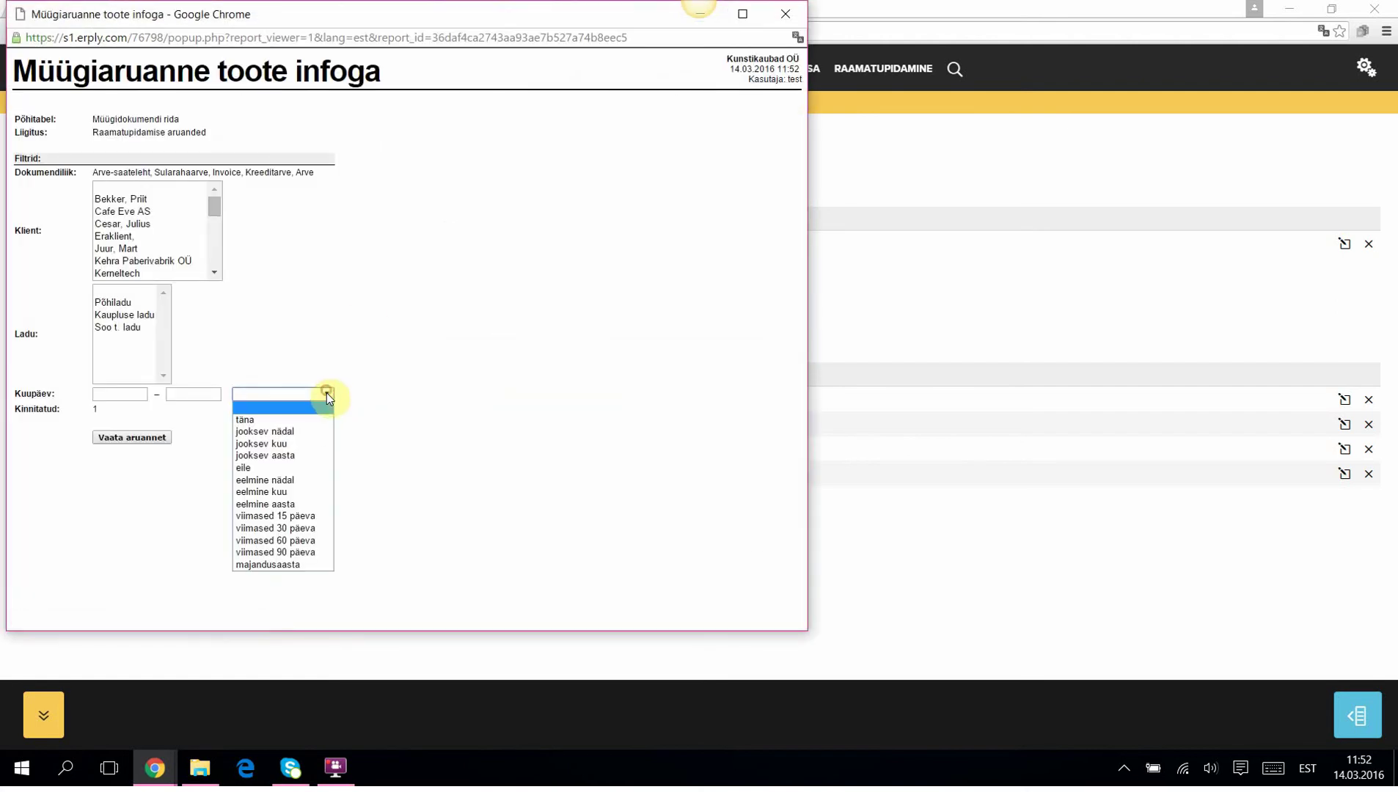
pyautogui.click(282, 455)
pyautogui.click(150, 438)
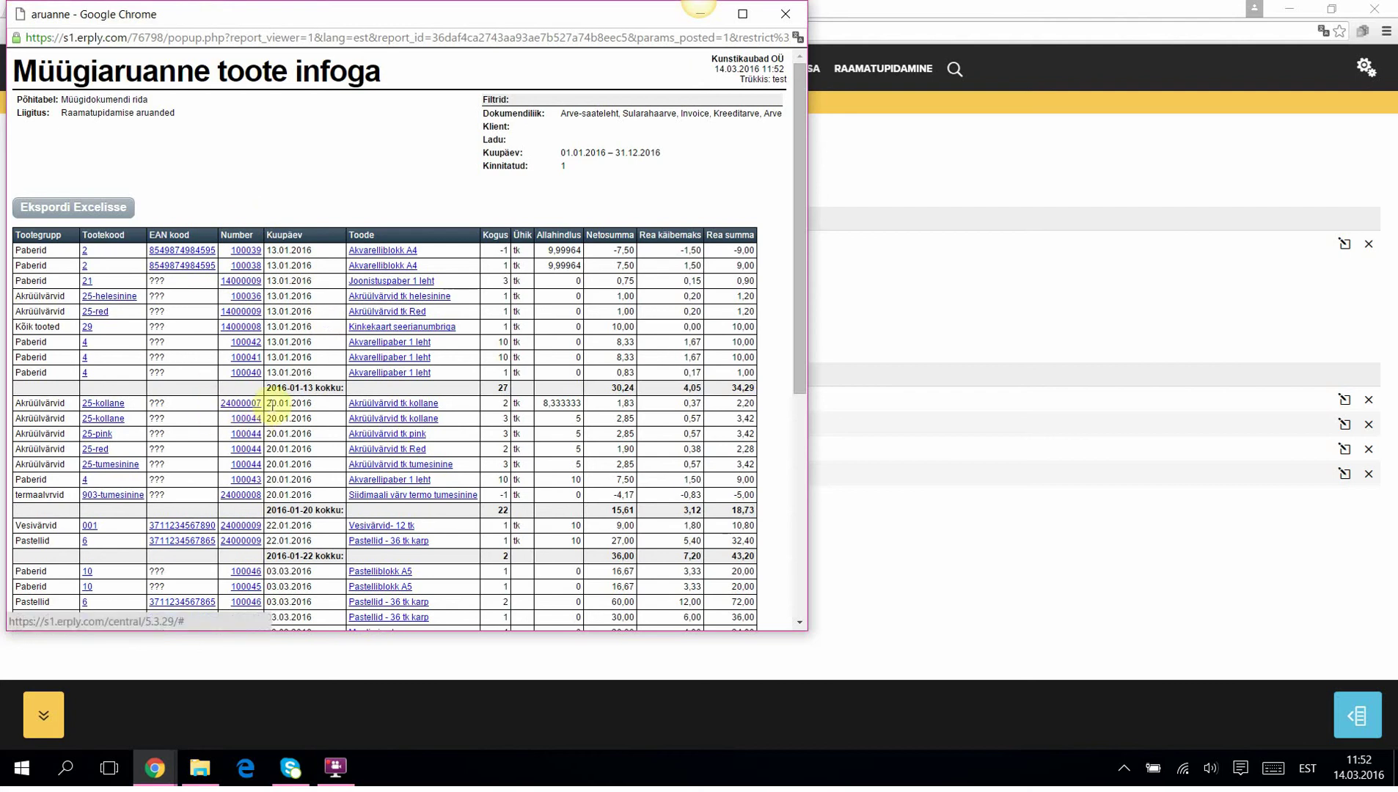
# Review the subtotals per date and the grand total in the report, and close it
pyautogui.scroll(-2, 645, 512)
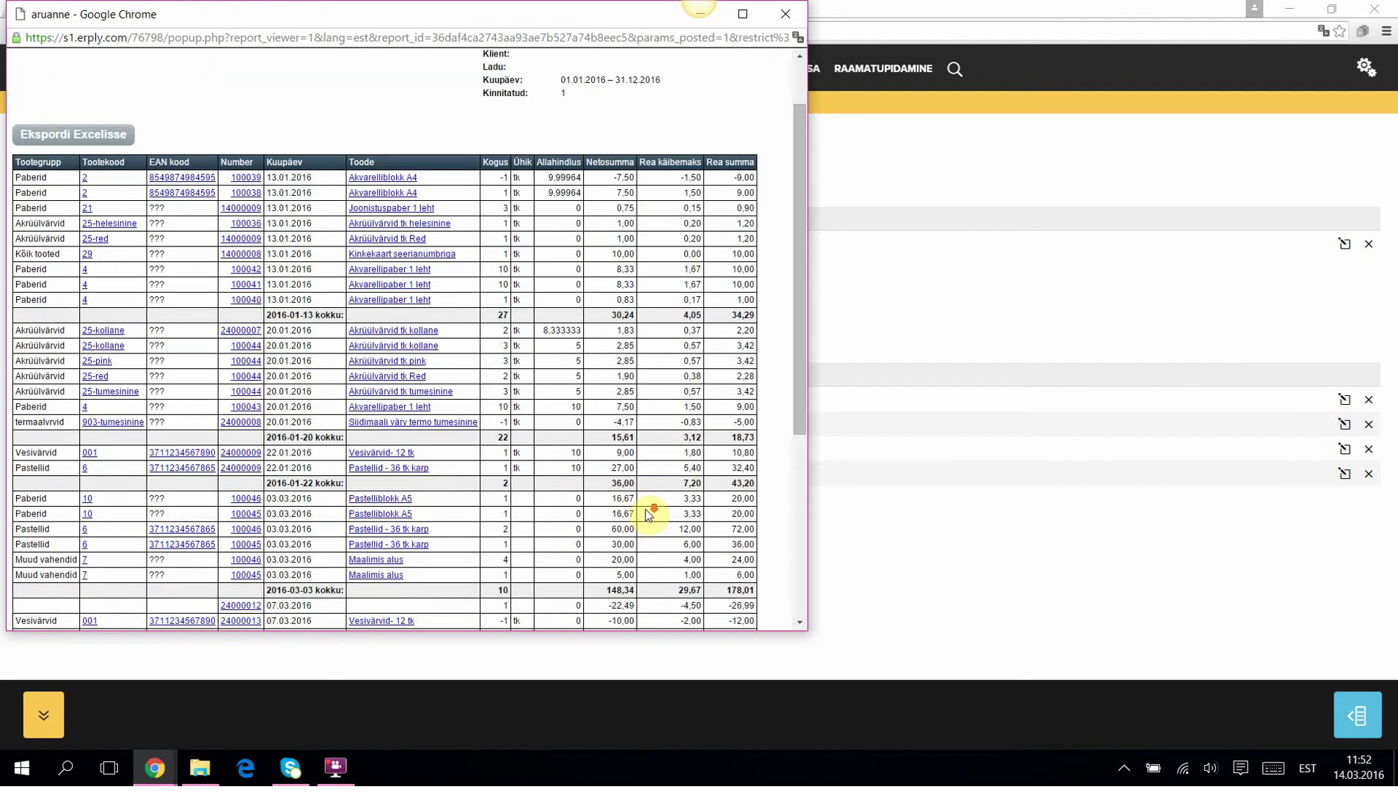
pyautogui.scroll(-3, 646, 514)
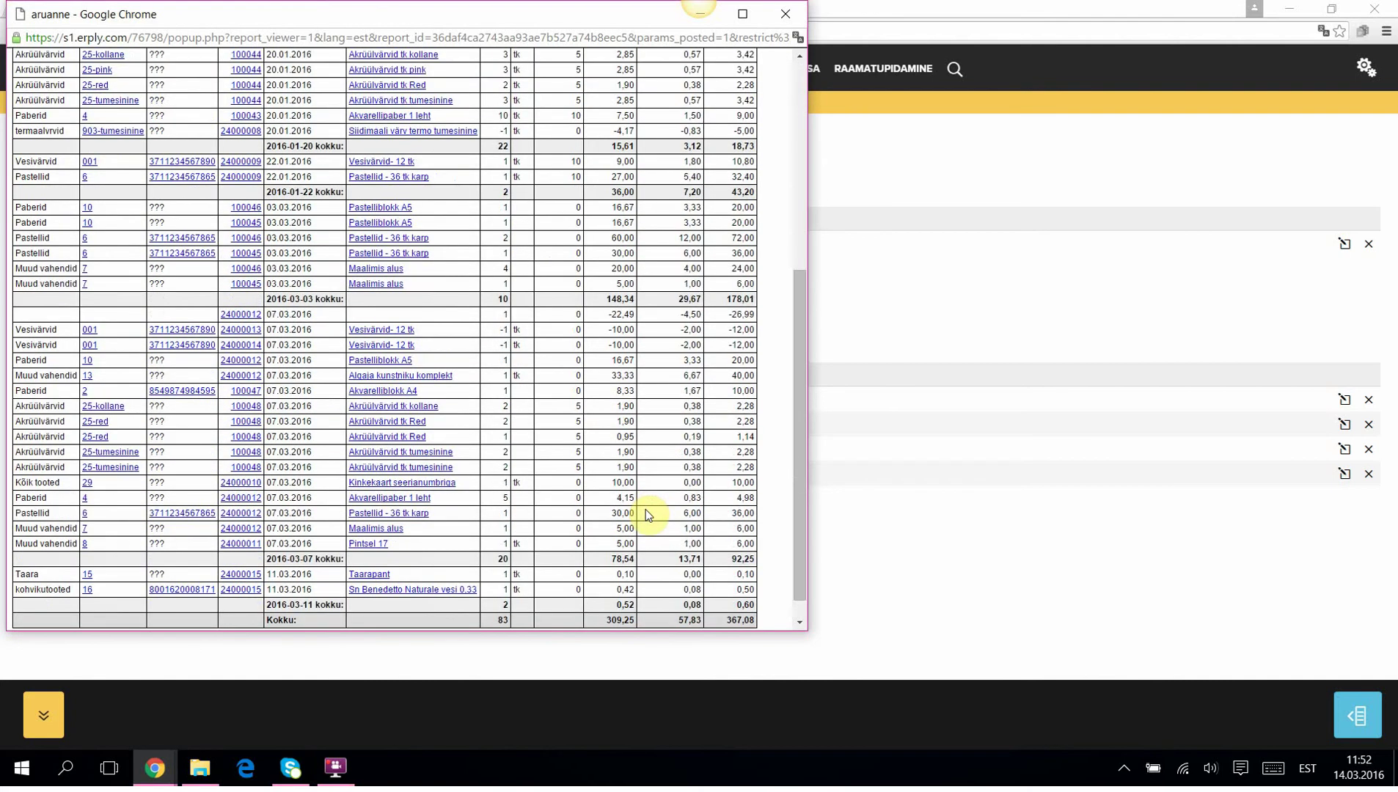
pyautogui.scroll(4, 649, 510)
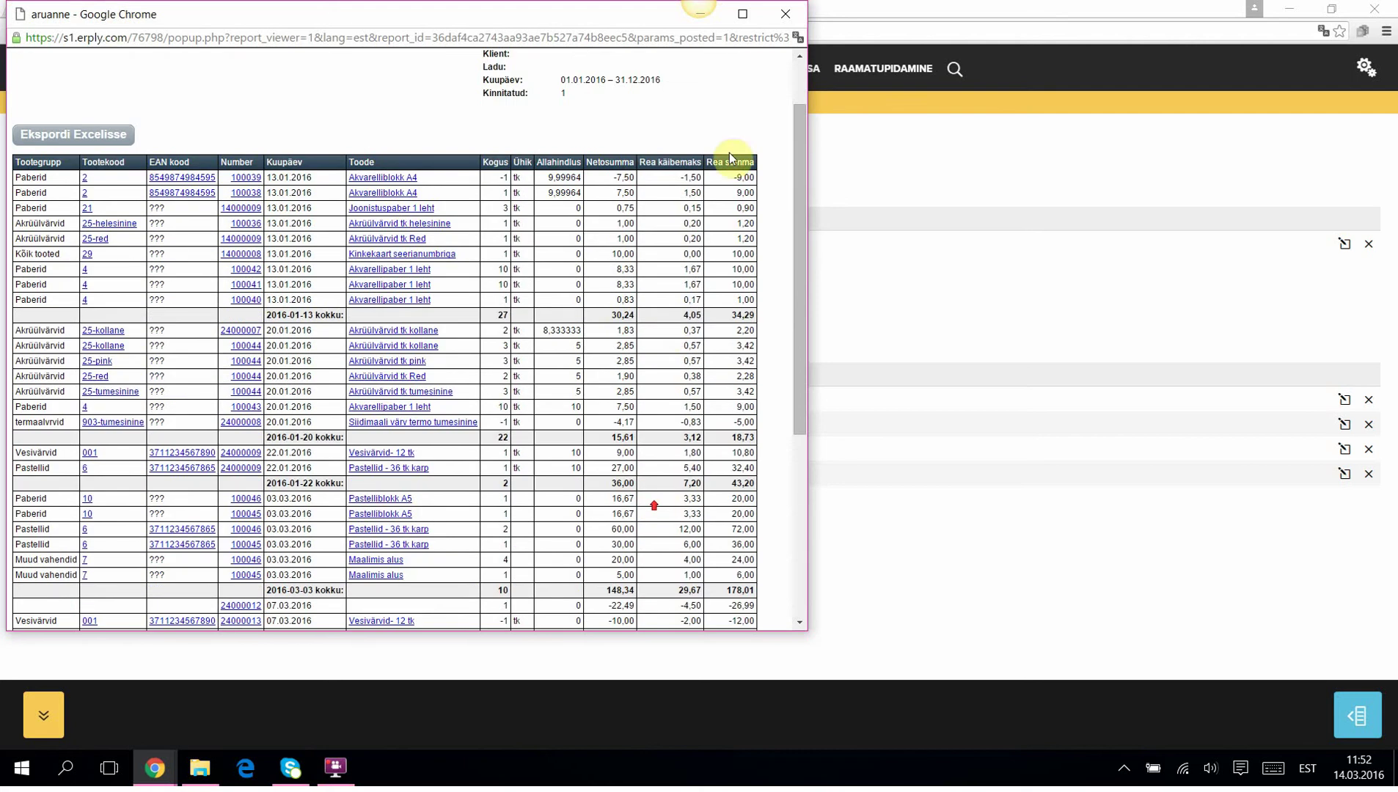
pyautogui.click(786, 13)
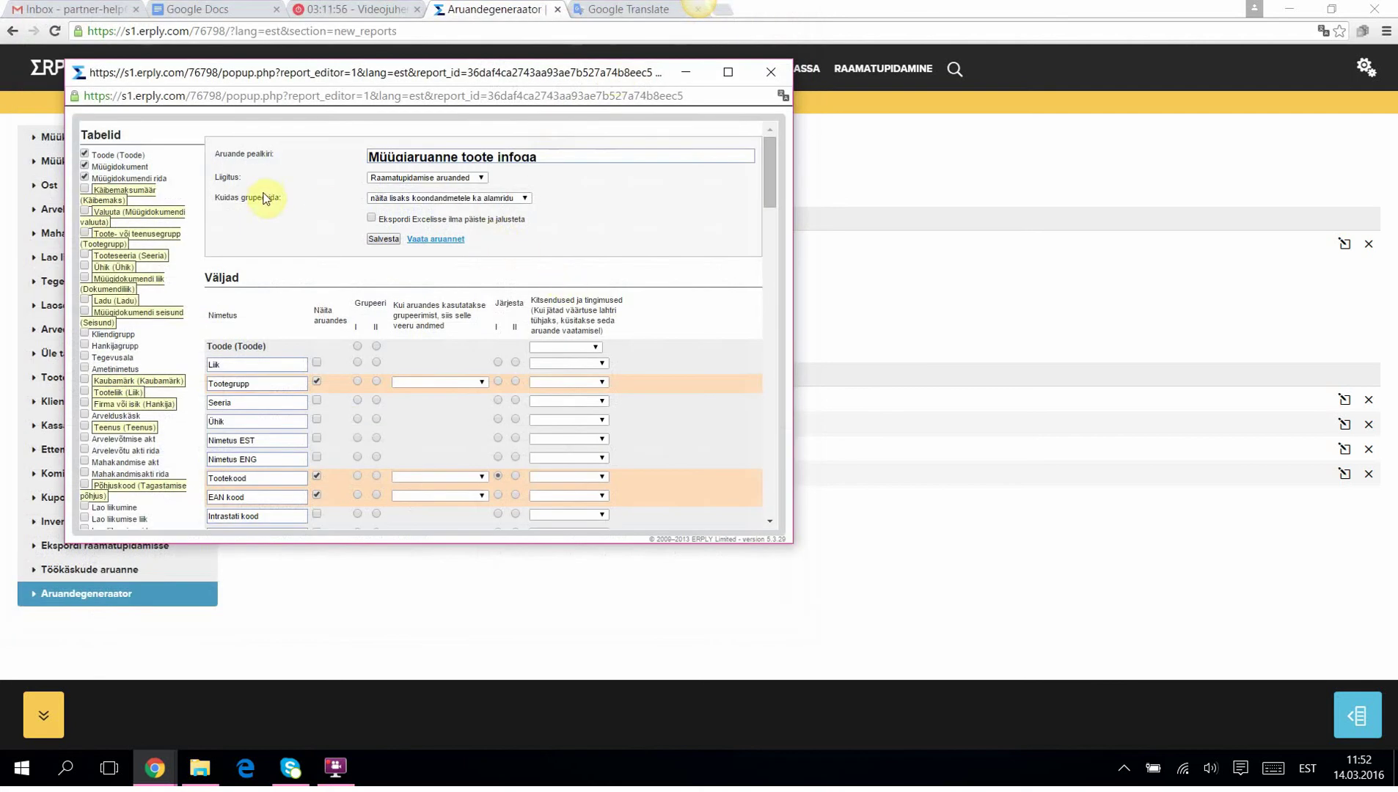
# Set the grouping mode Kuidas grupeerida to "näita ainult koondandmeid" and save the report
pyautogui.click(524, 200)
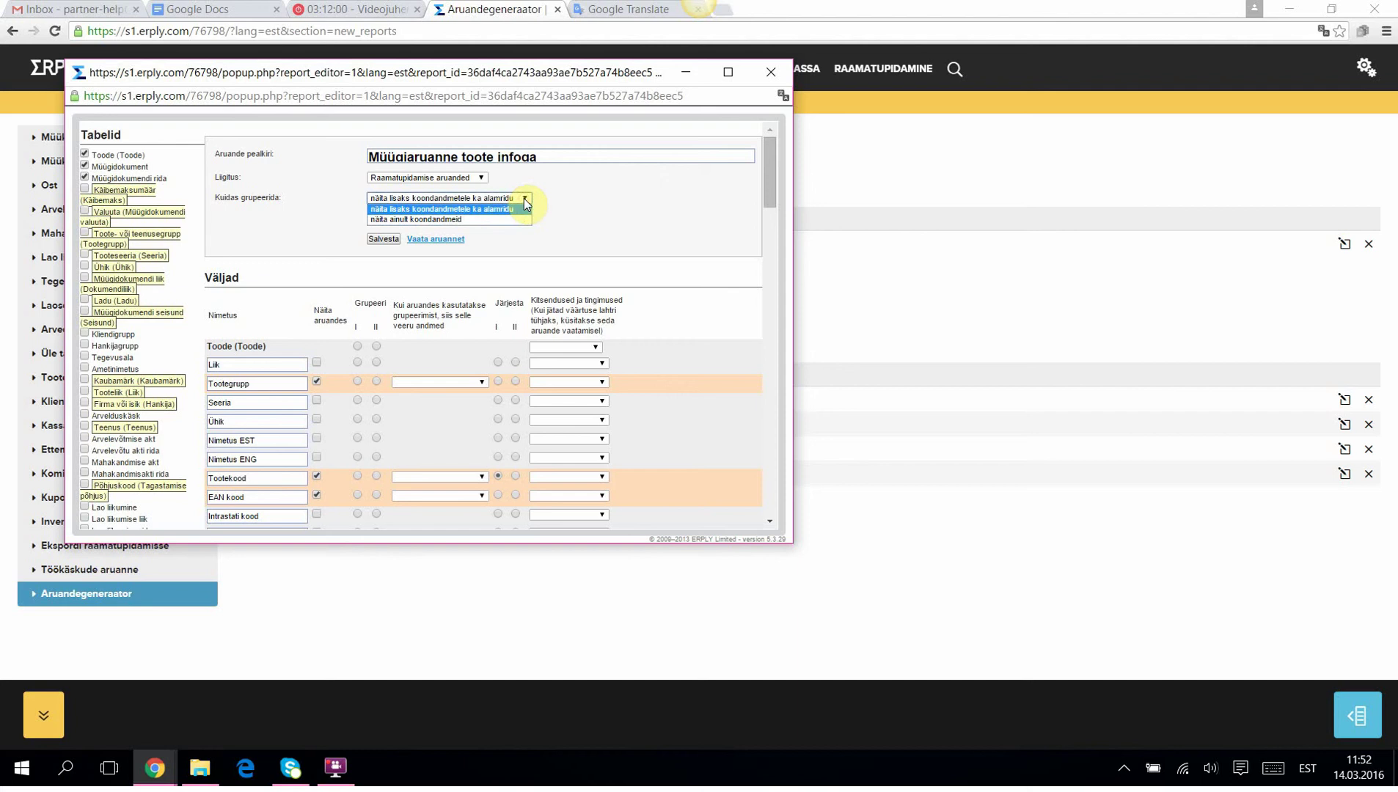
pyautogui.click(444, 219)
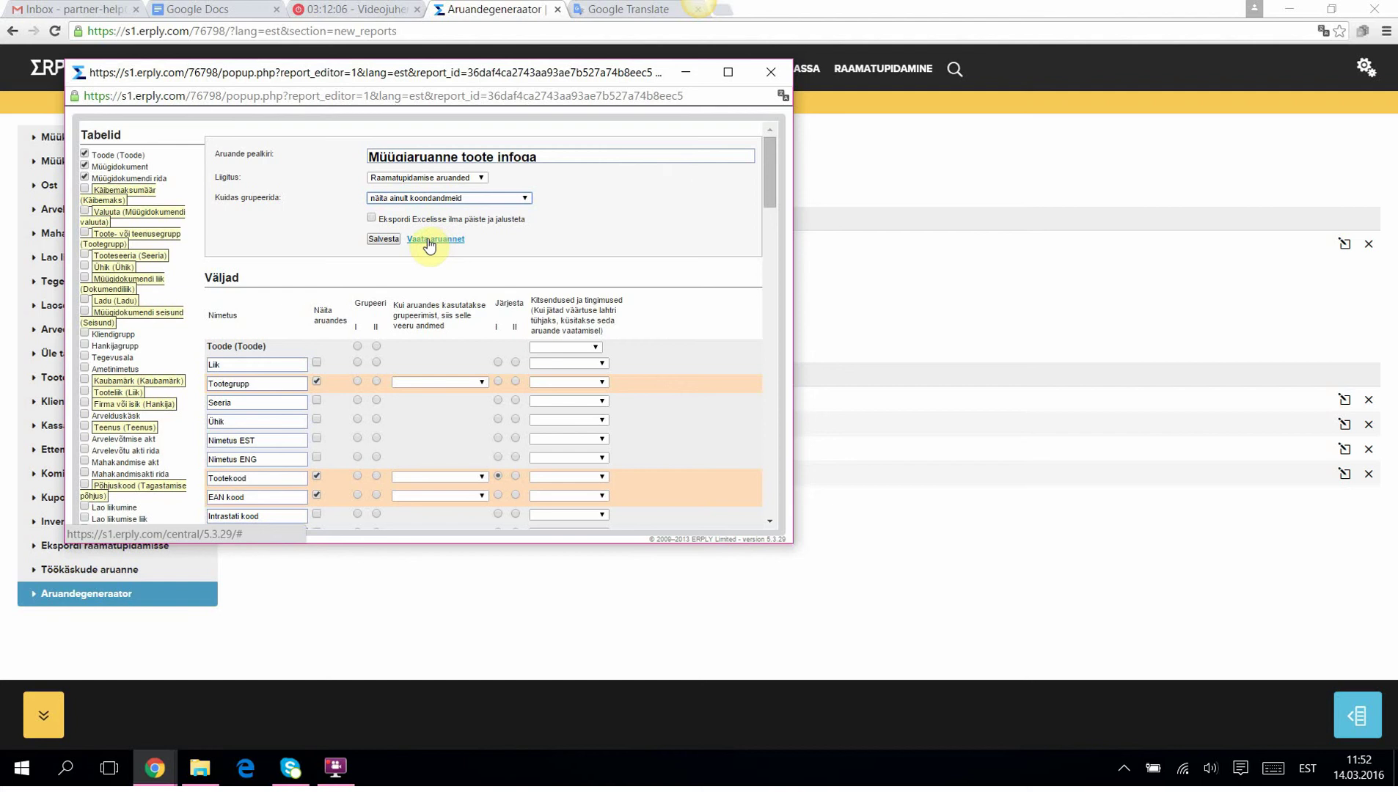
pyautogui.click(384, 239)
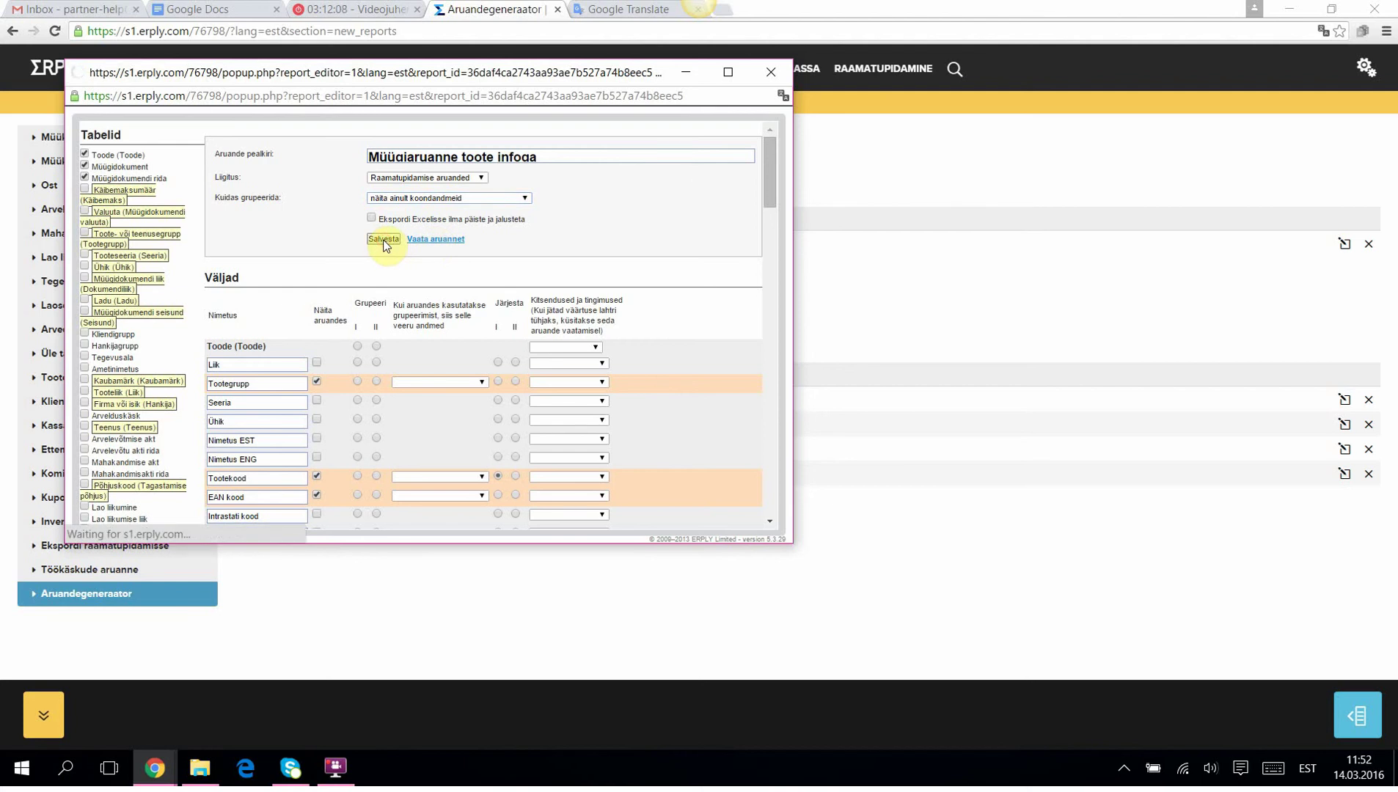
# Generate the summary-only report with the Kuupäev filter "jooksev aasta", view its rows per date, and close it
pyautogui.click(434, 240)
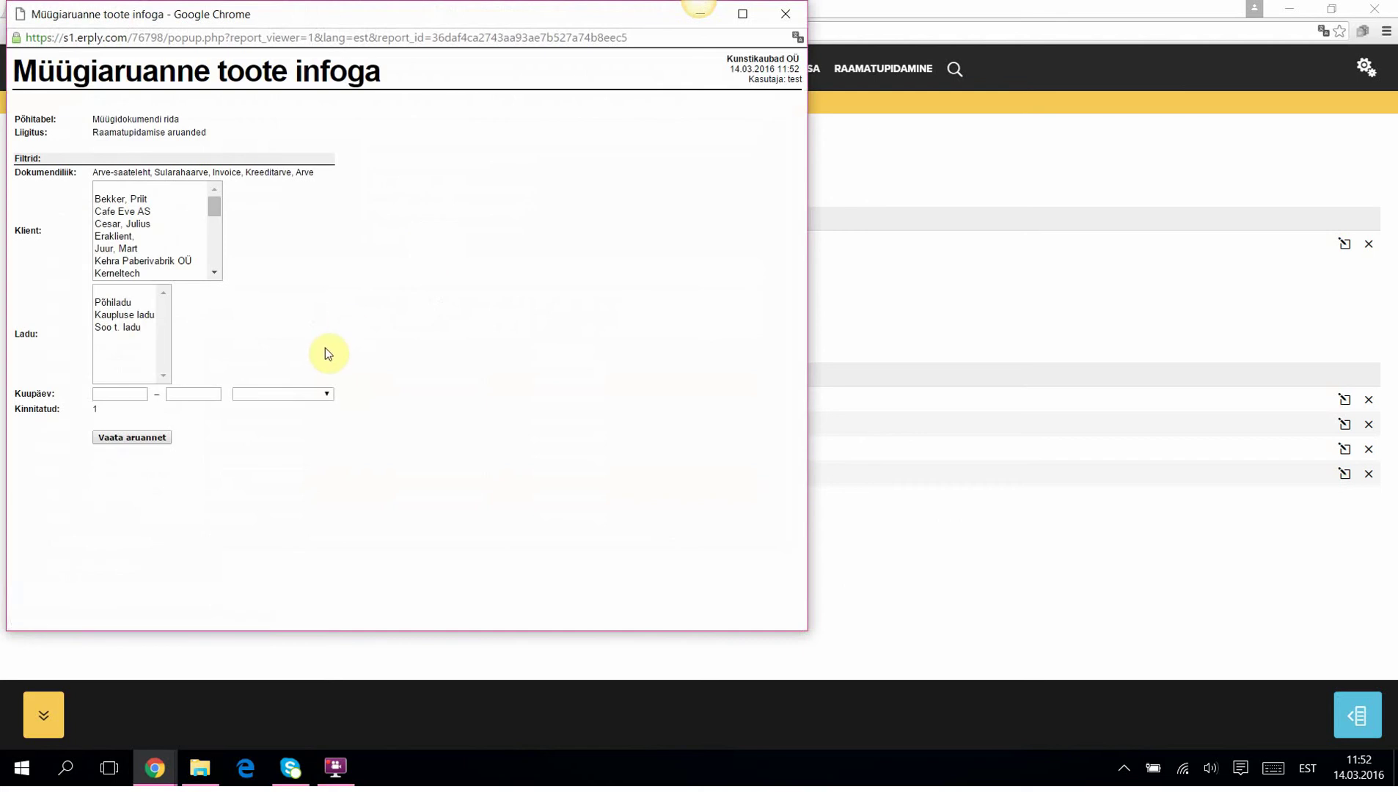
pyautogui.click(327, 395)
pyautogui.click(302, 455)
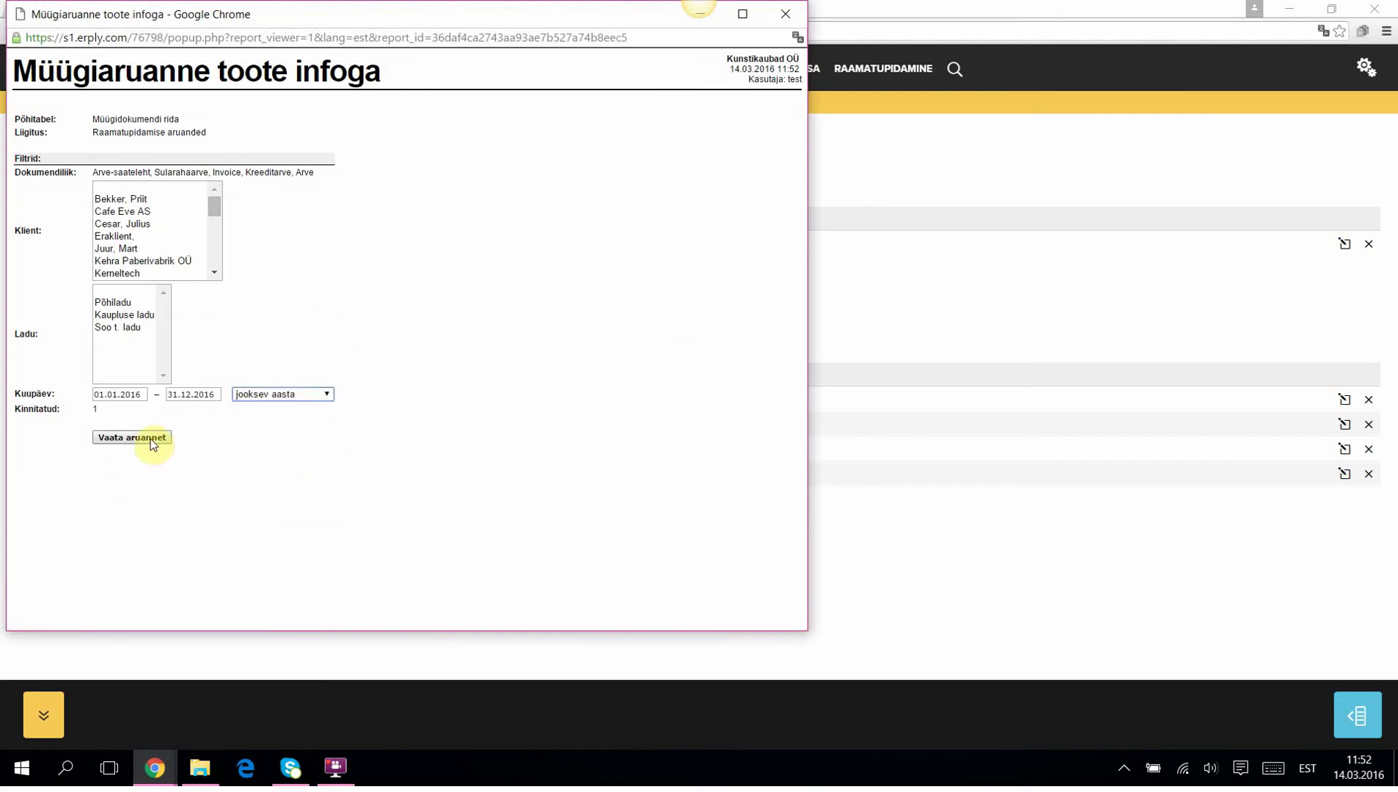
pyautogui.click(146, 437)
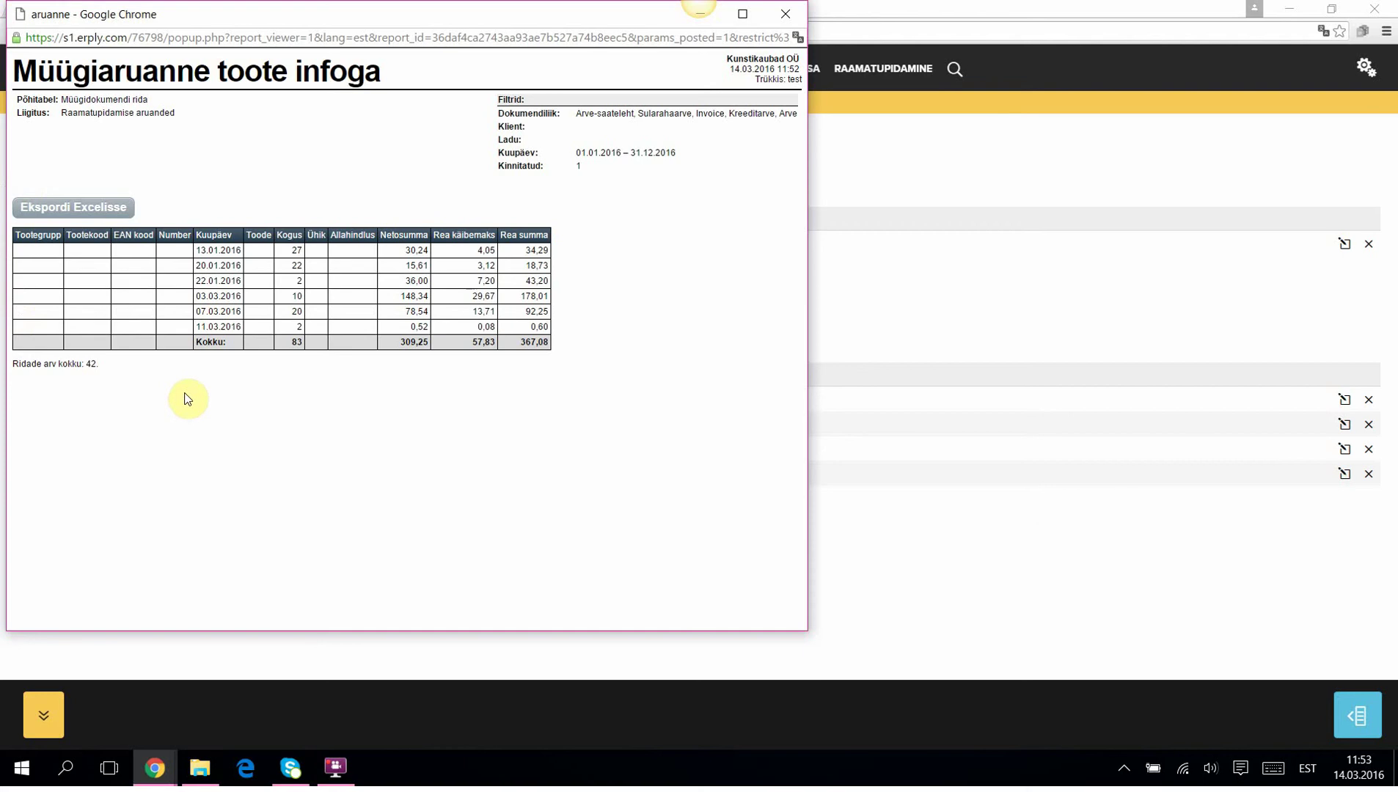
pyautogui.click(791, 18)
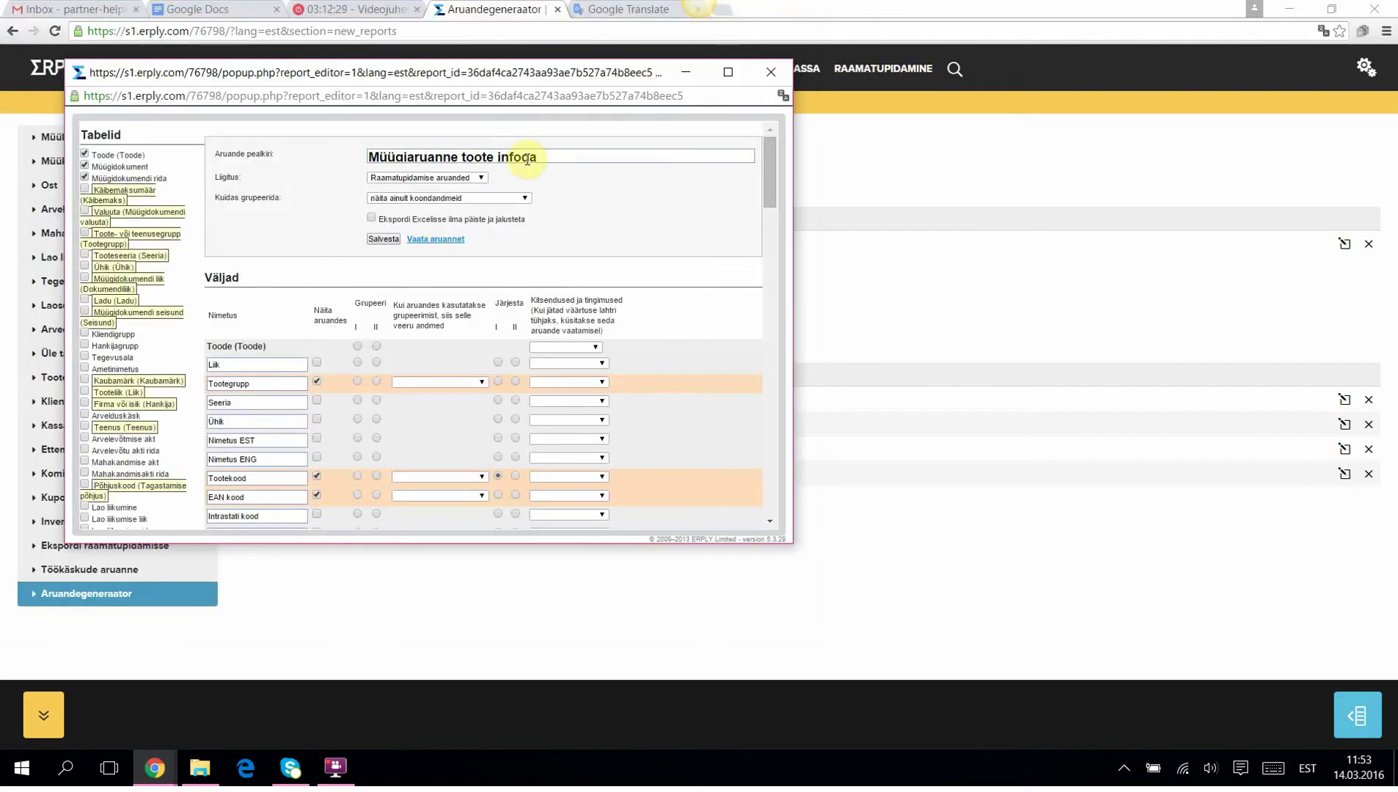
# Set Kuidas grupeerida back to "näita lisaks koondandmetele ka alamridu"
pyautogui.click(524, 198)
pyautogui.click(503, 208)
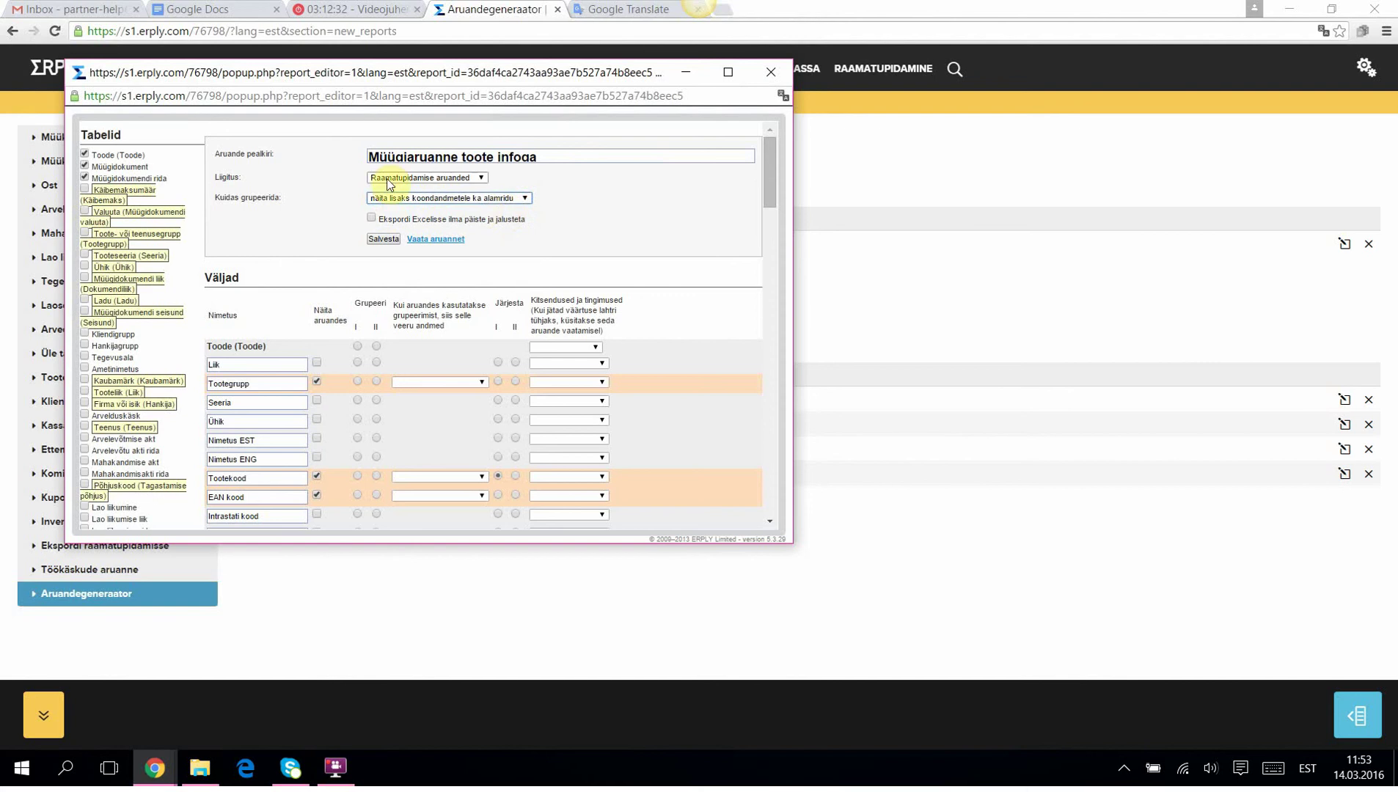
# Save the report, and look over the Kuupäev filter and the condition options offered for the Seeria field
pyautogui.click(383, 240)
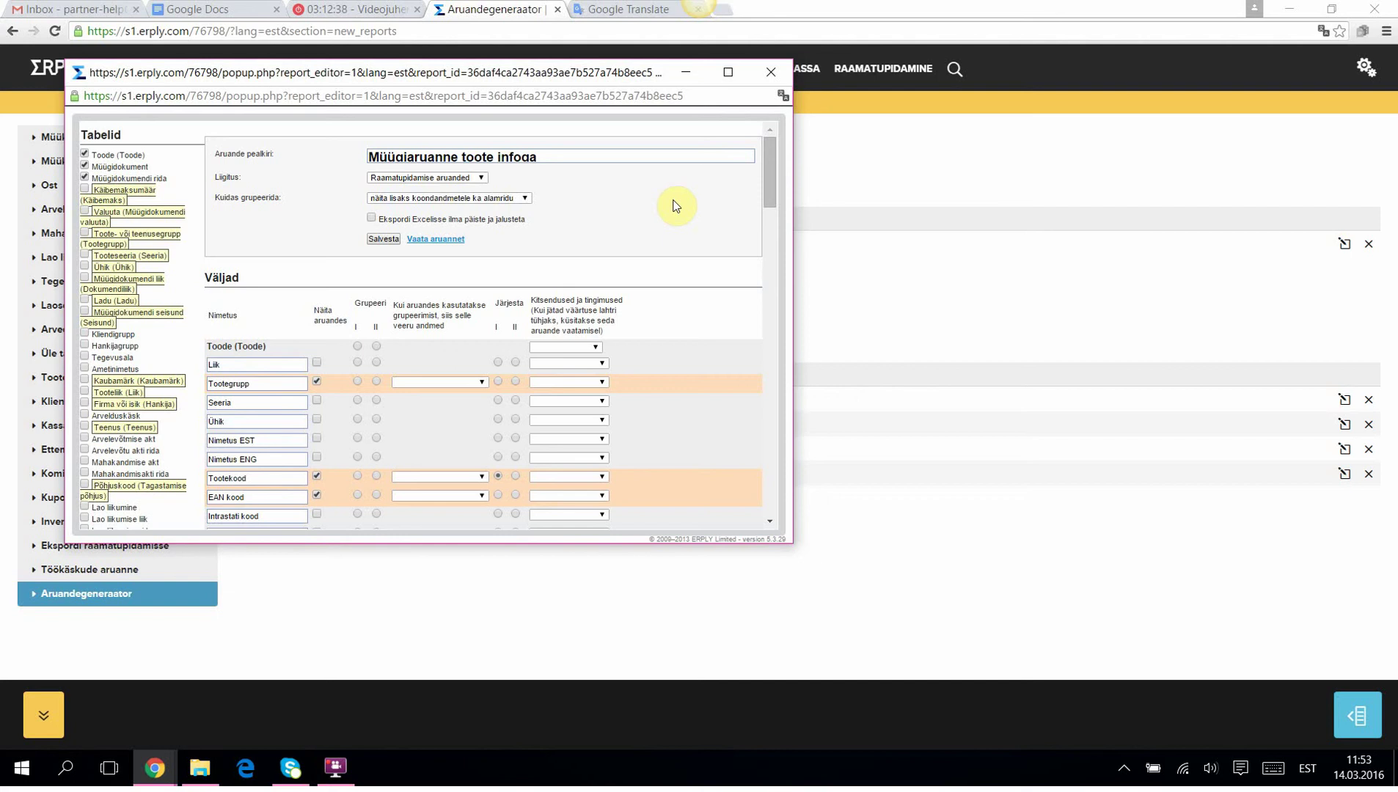
pyautogui.moveTo(772, 181); pyautogui.dragTo(781, 320)
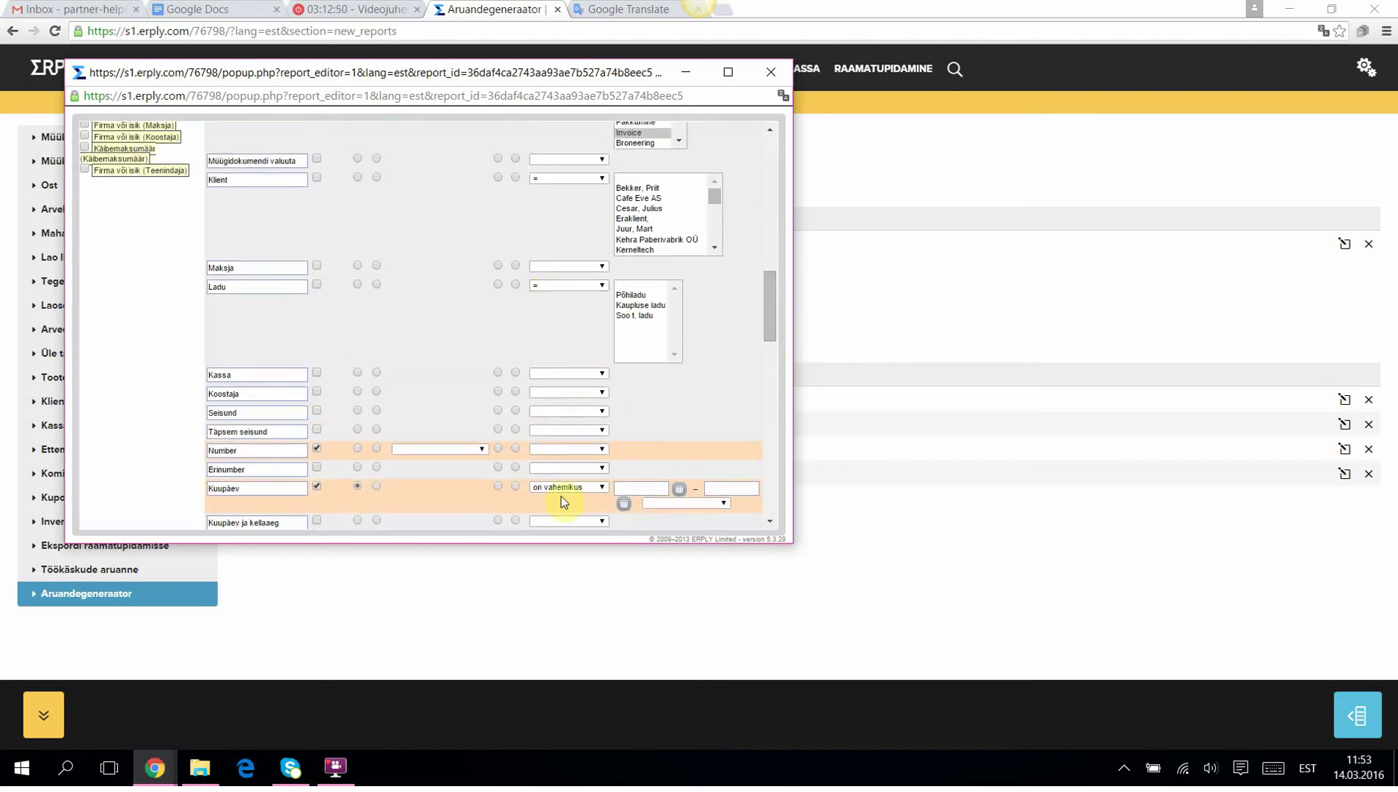
pyautogui.scroll(10, 558, 308)
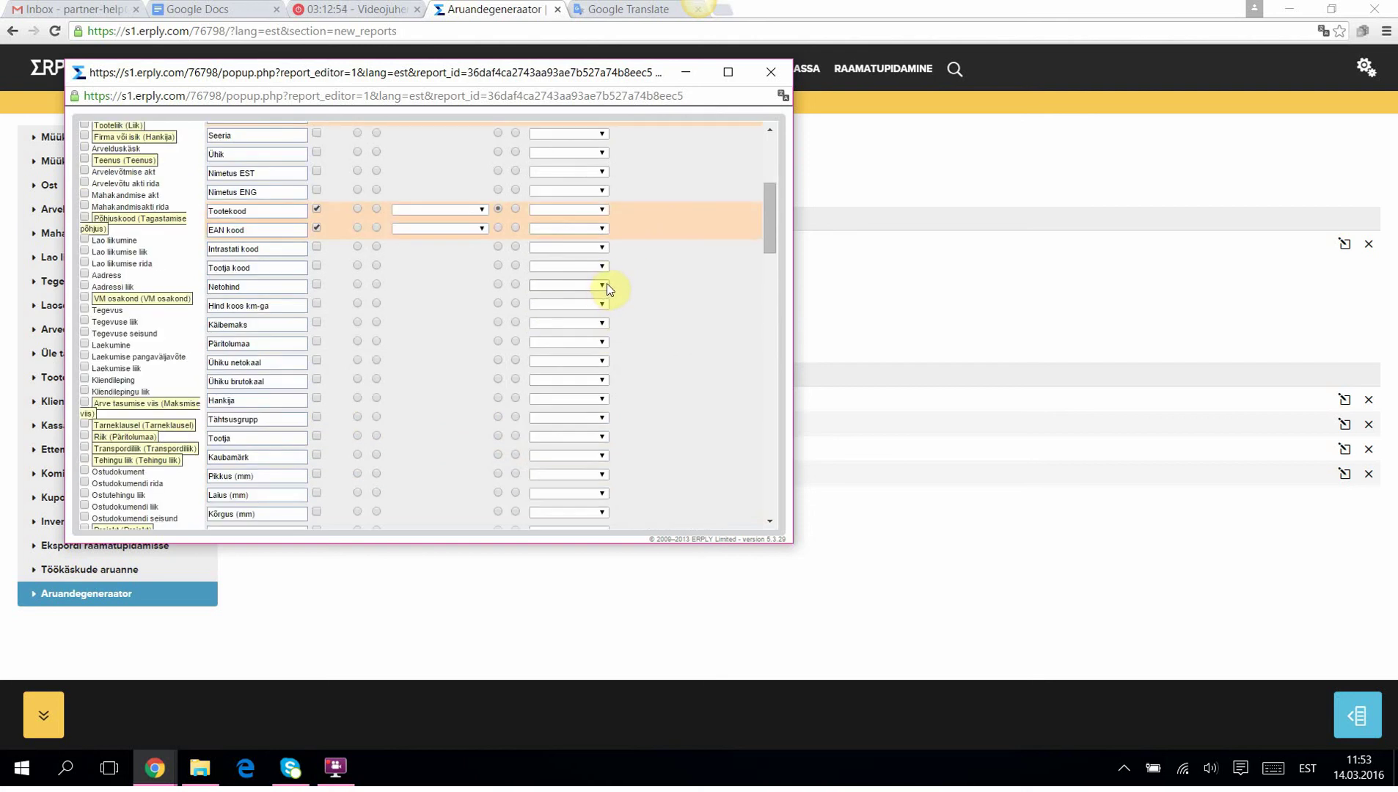
pyautogui.scroll(3, 605, 284)
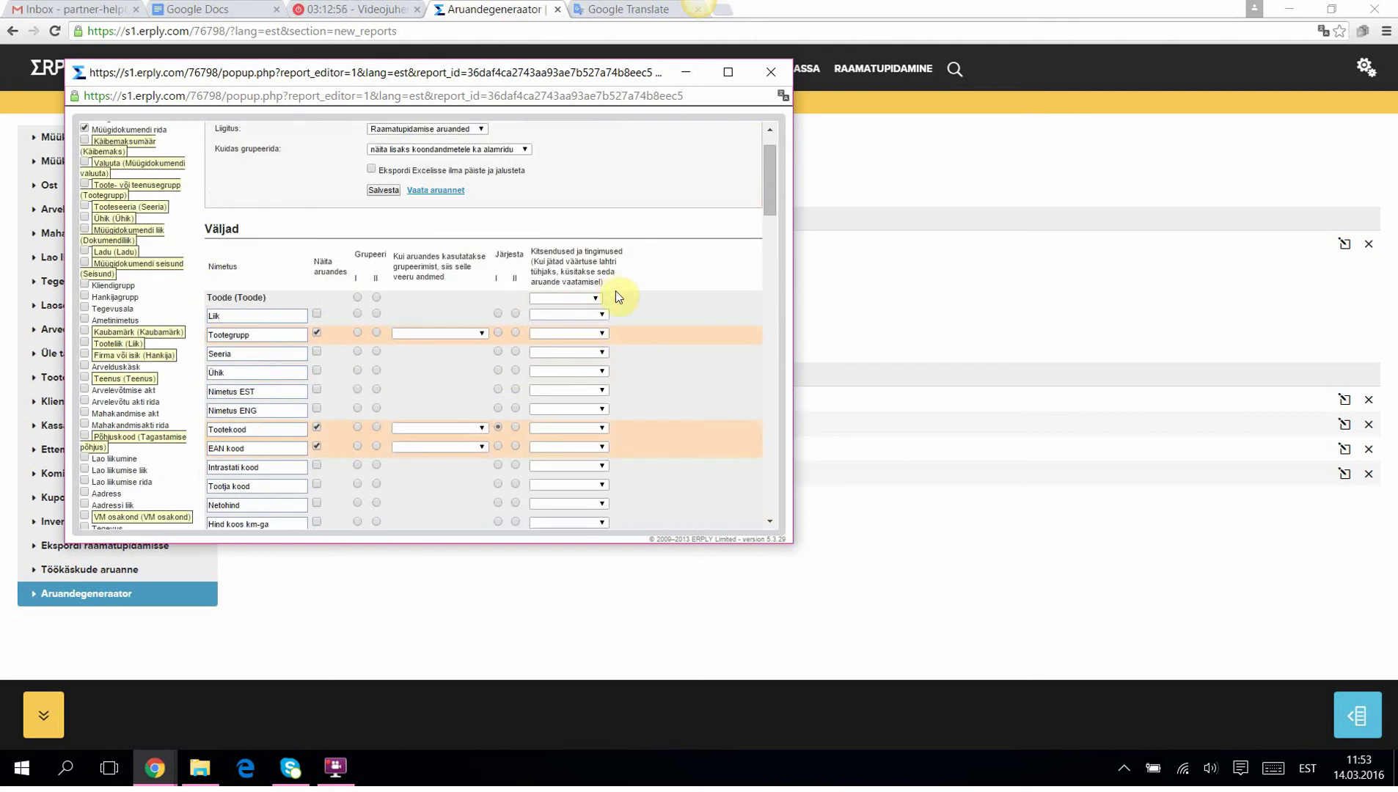
pyautogui.click(603, 354)
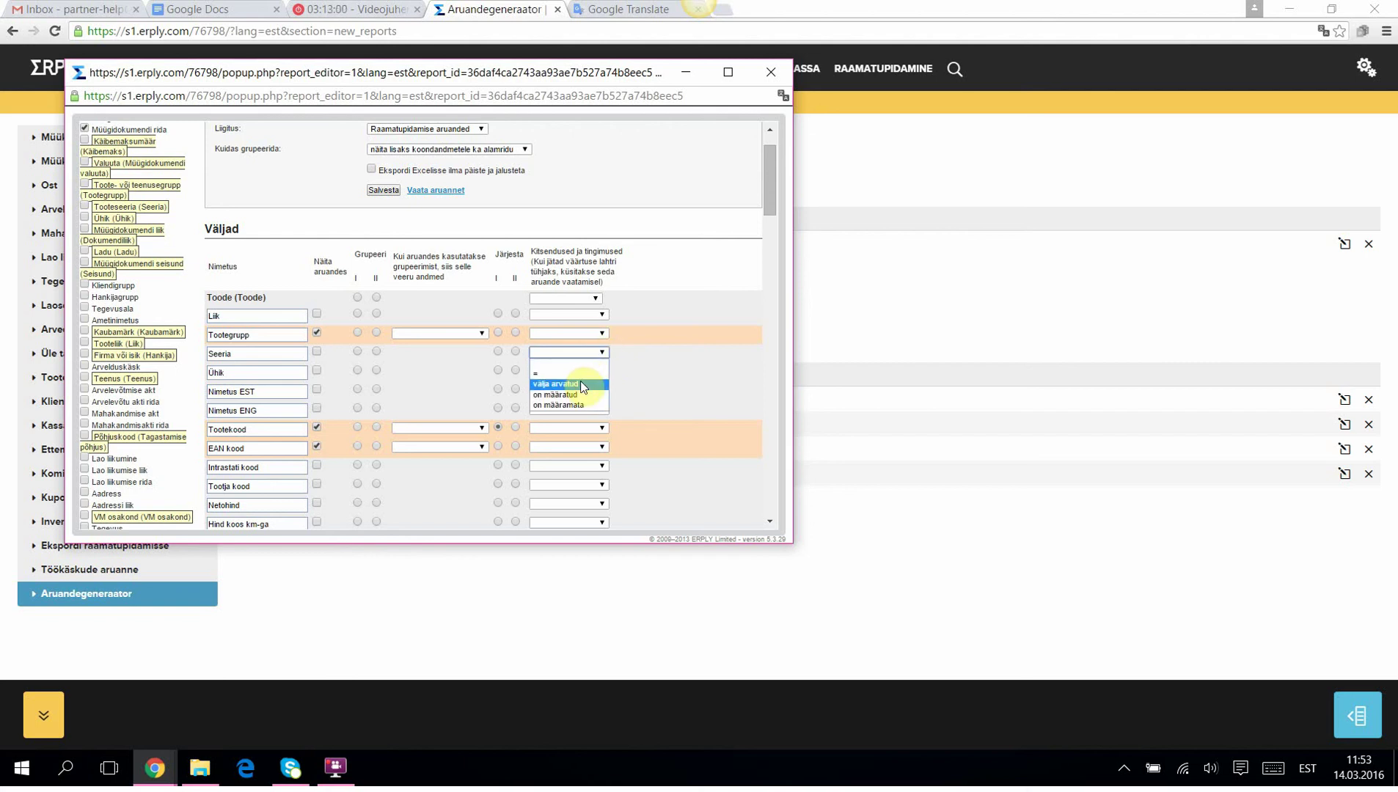
pyautogui.click(693, 387)
# Review the filter conditions through the rest of the field list, including the comparison operators offered for Kinnitatud
pyautogui.scroll(-8, 695, 382)
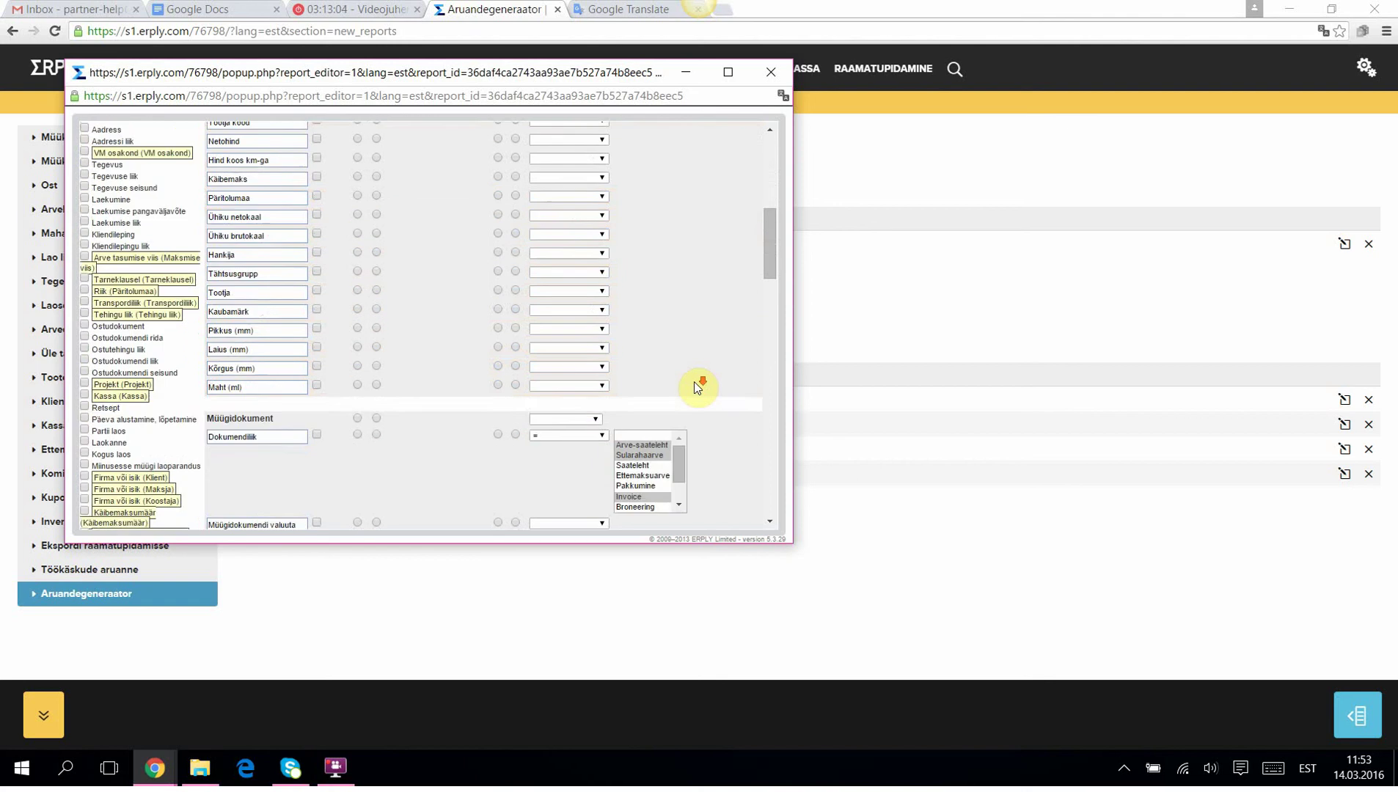
pyautogui.scroll(-3, 694, 381)
pyautogui.scroll(-2, 699, 383)
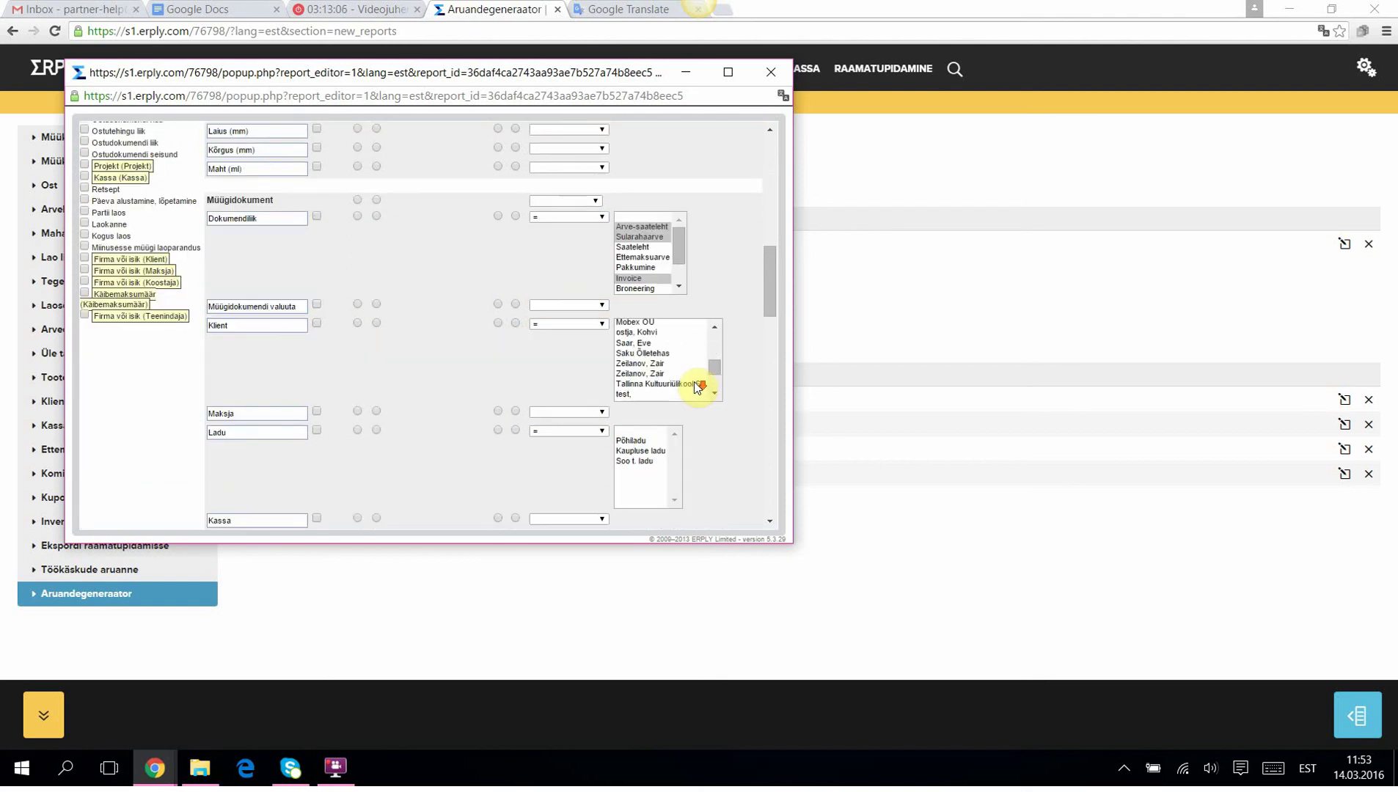
pyautogui.scroll(-5, 736, 493)
pyautogui.scroll(-3, 737, 463)
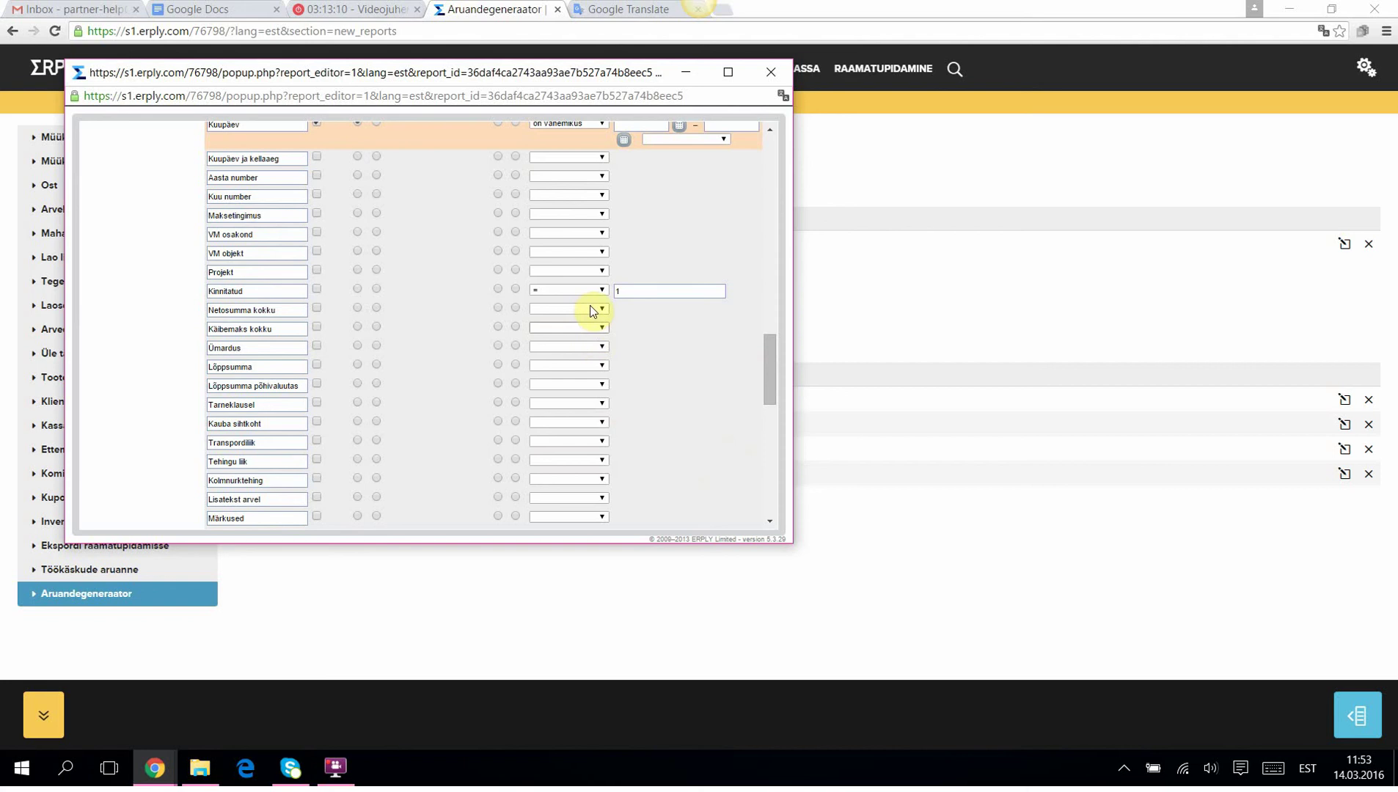
pyautogui.click(603, 290)
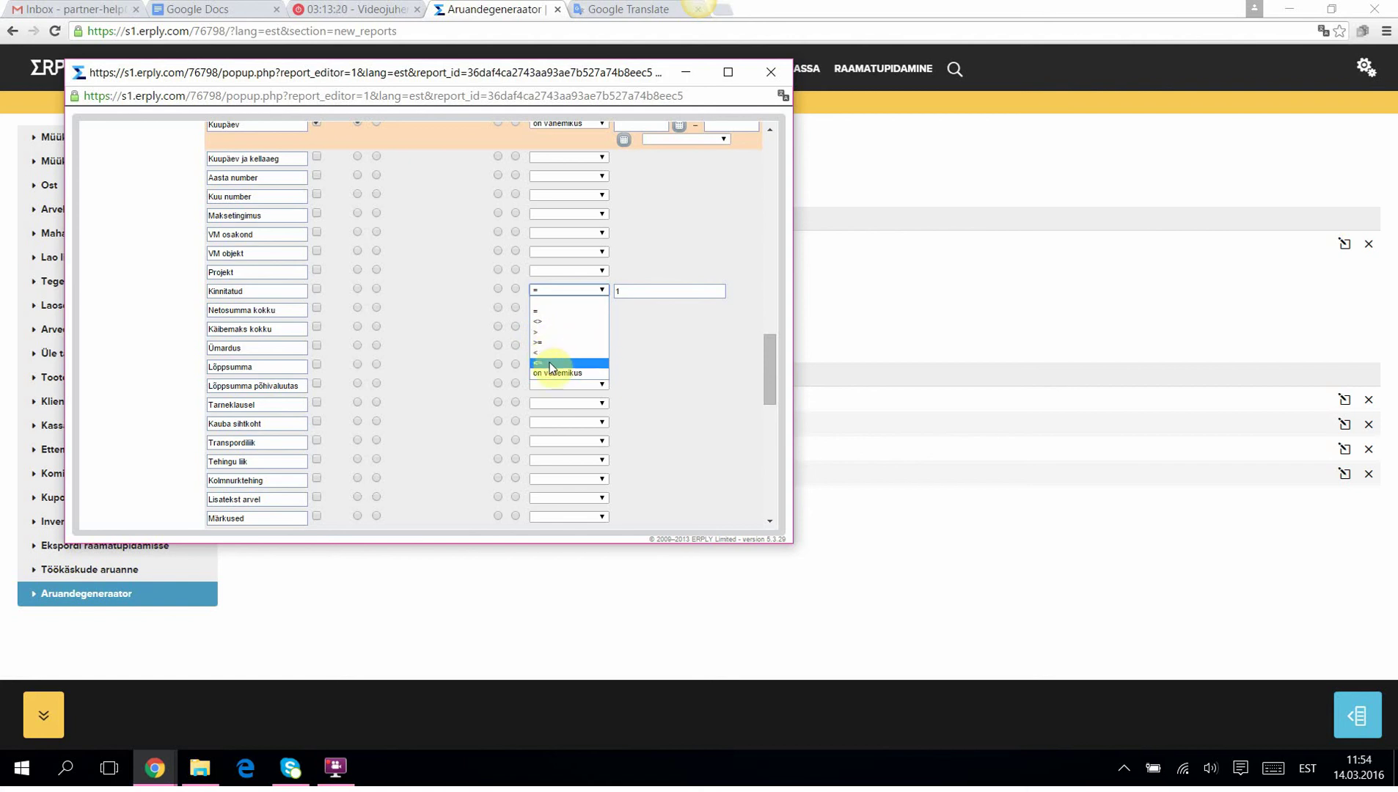
pyautogui.click(691, 376)
pyautogui.scroll(-8, 691, 376)
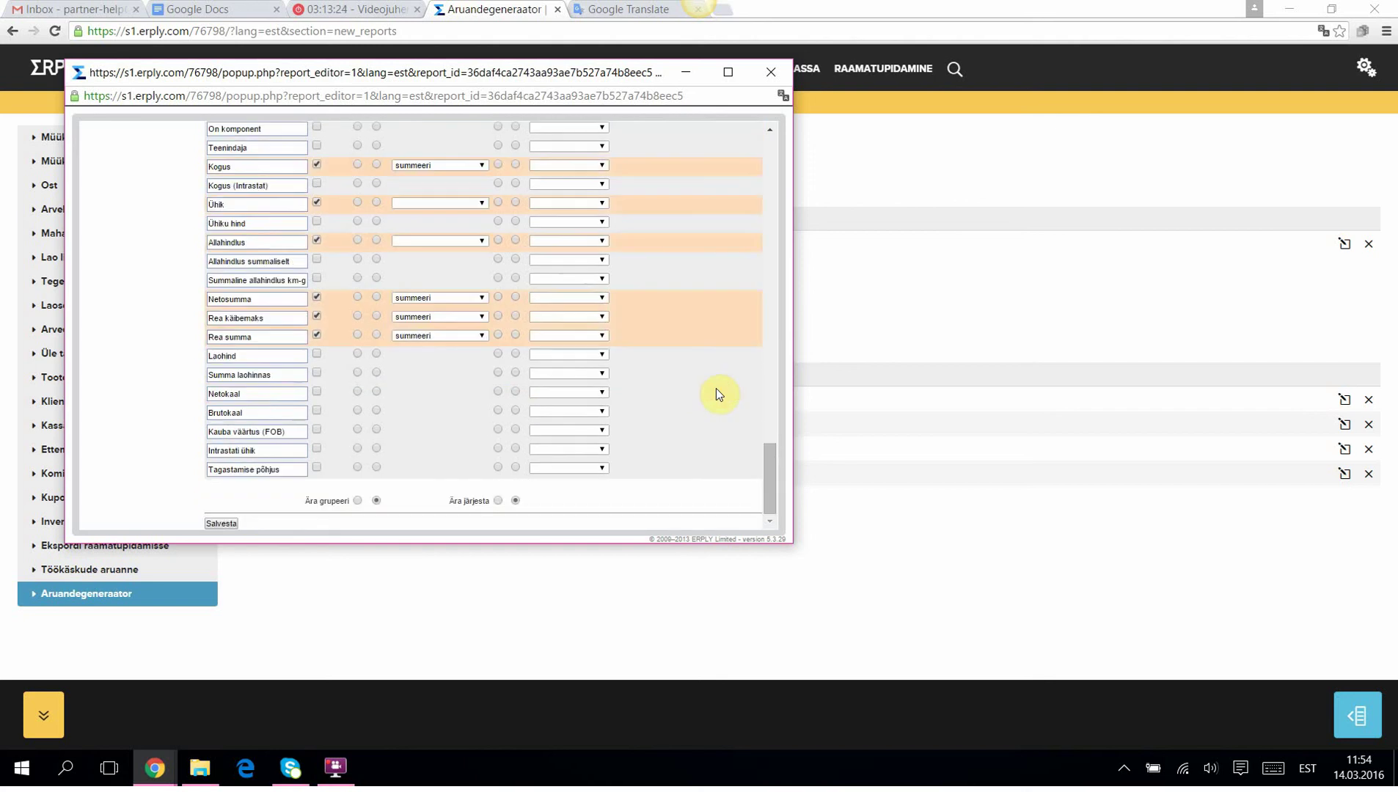
pyautogui.scroll(15, 715, 388)
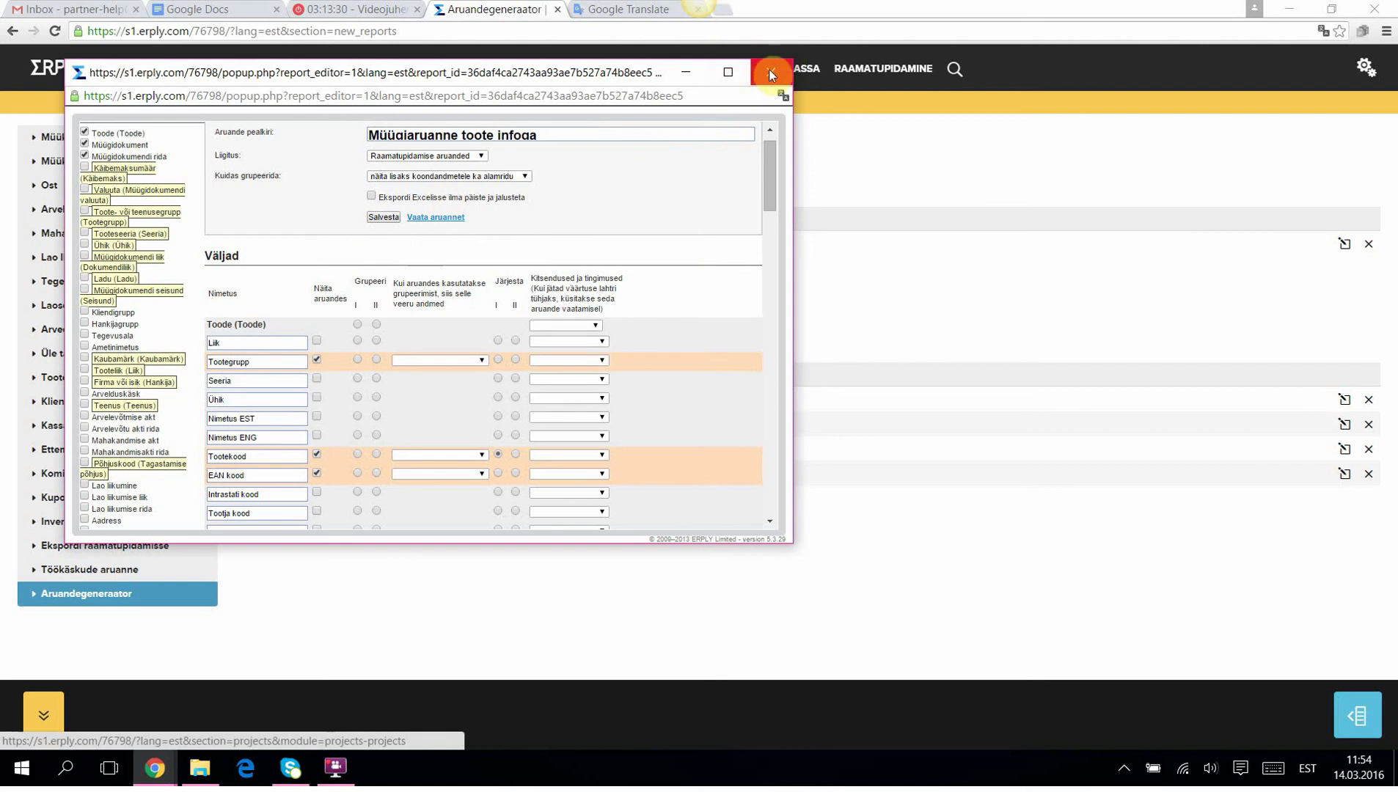
# Close the report editor and refresh the Aruandegeneraator list by switching to Töökäskude aruanne and back
pyautogui.click(770, 73)
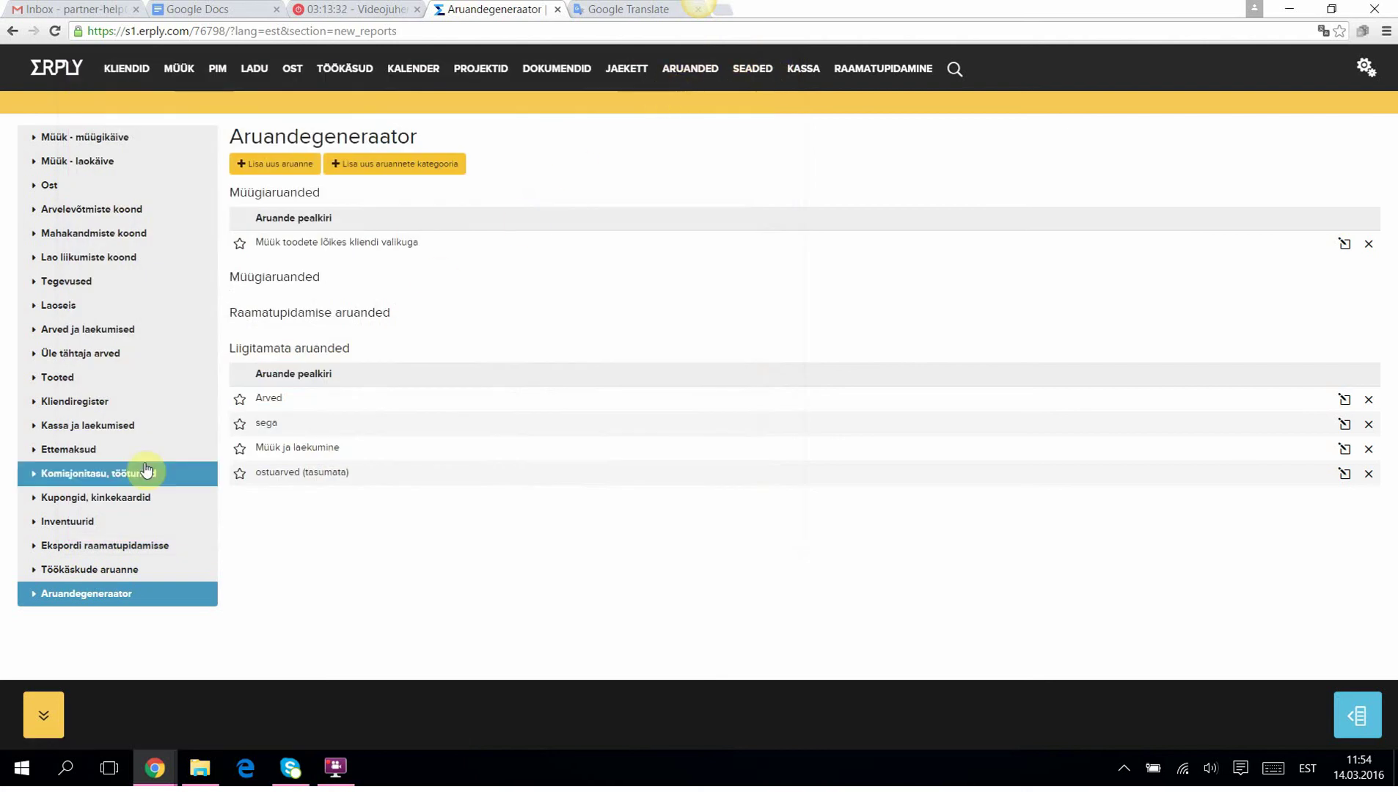
pyautogui.click(114, 569)
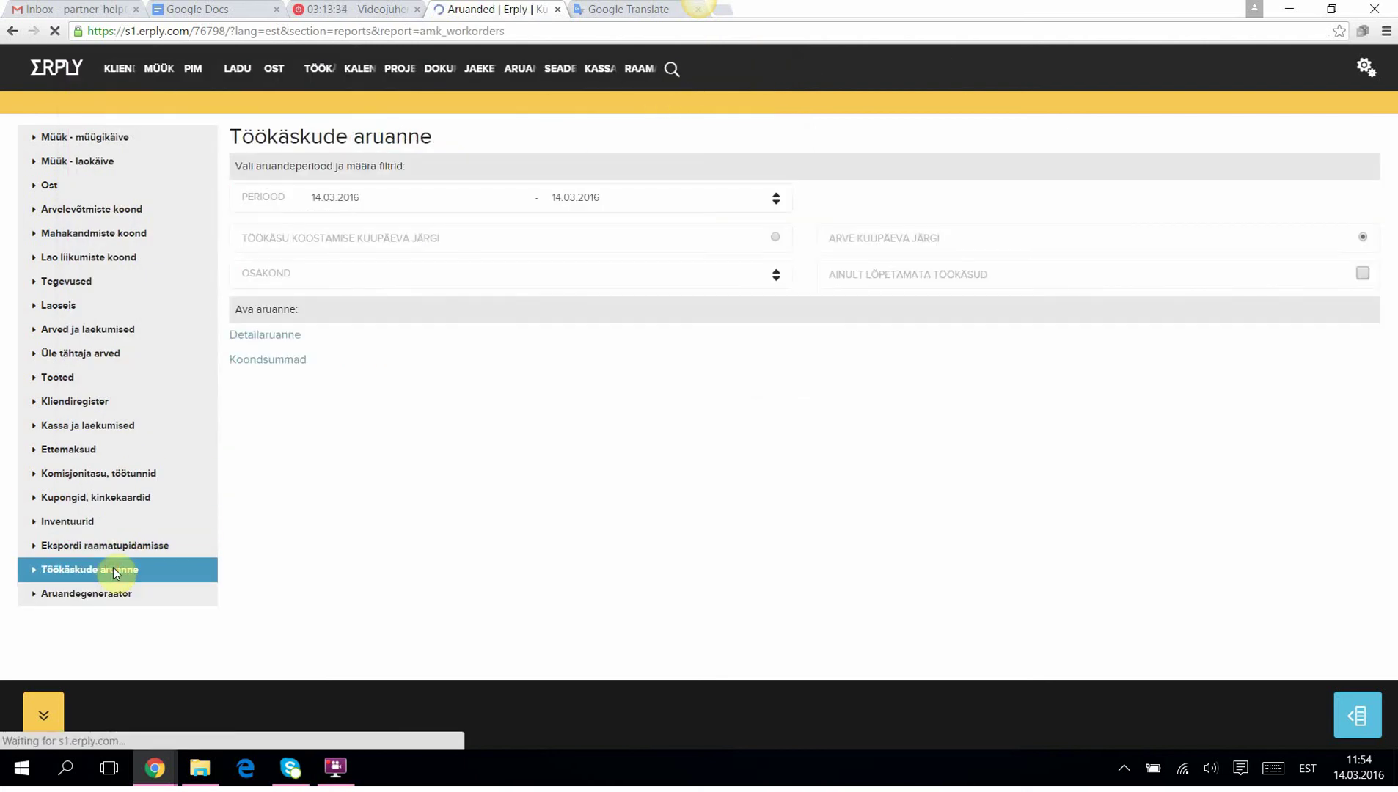
pyautogui.click(93, 594)
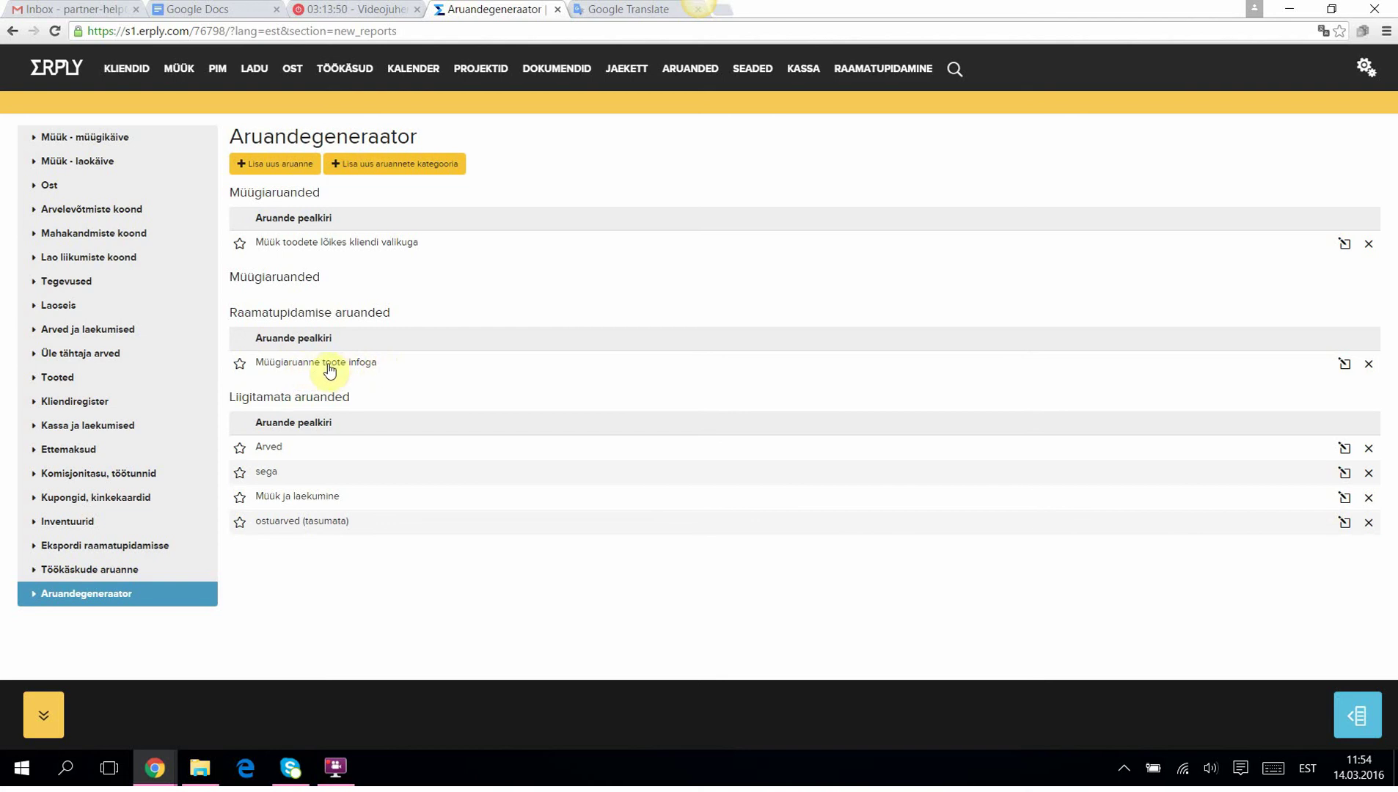
# Generate the saved report Müügiaruanne toote infoga with the Kuupäev filter "eelmine kuu", view it, and close it
pyautogui.click(308, 363)
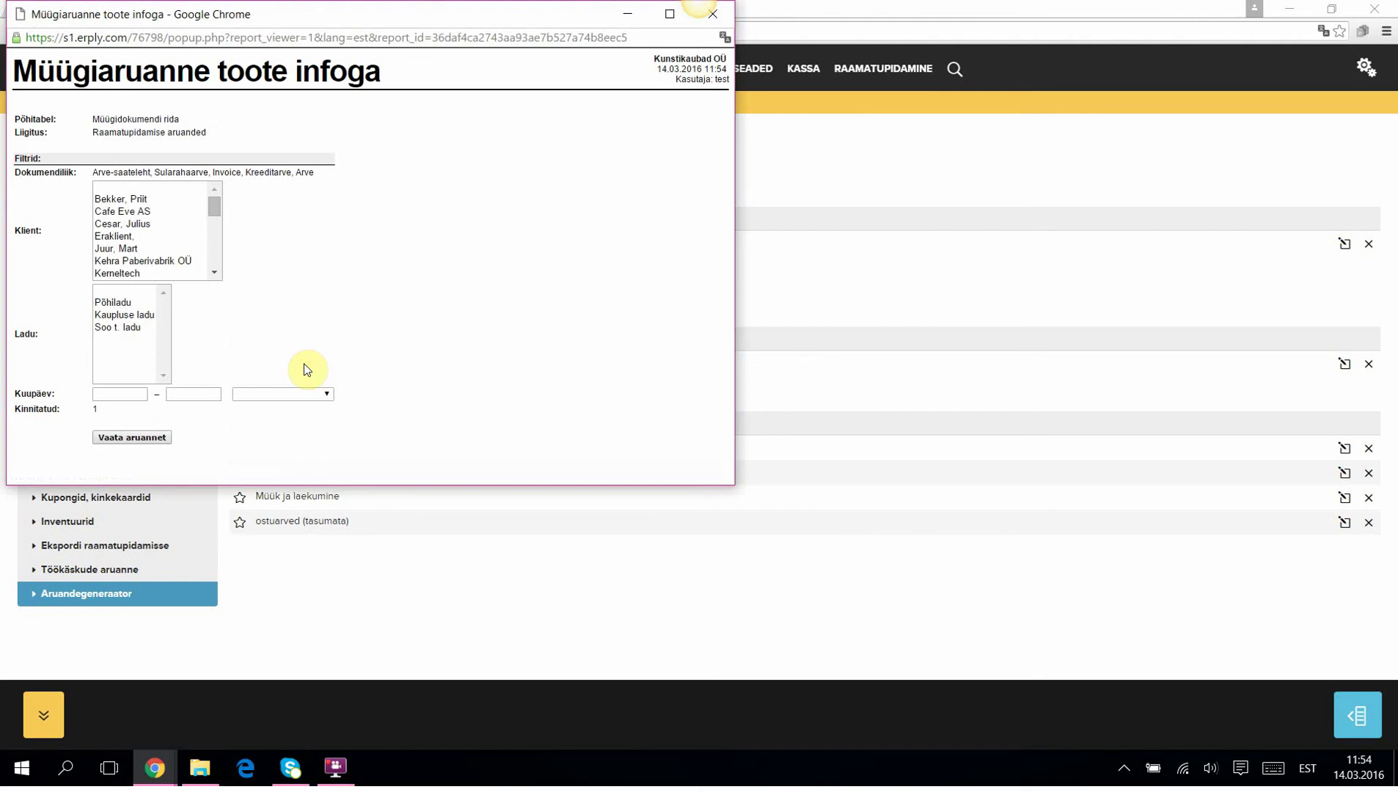
pyautogui.click(328, 397)
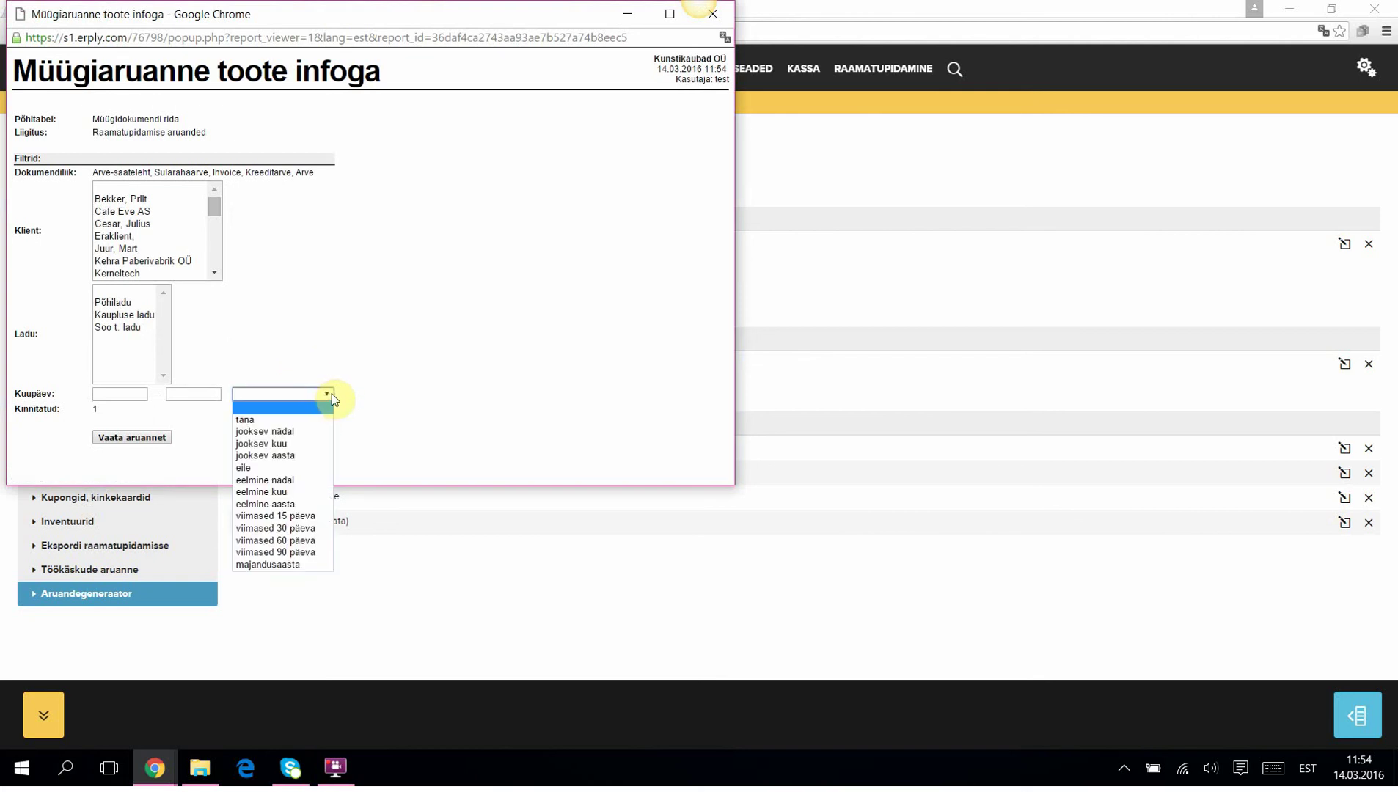
pyautogui.click(278, 491)
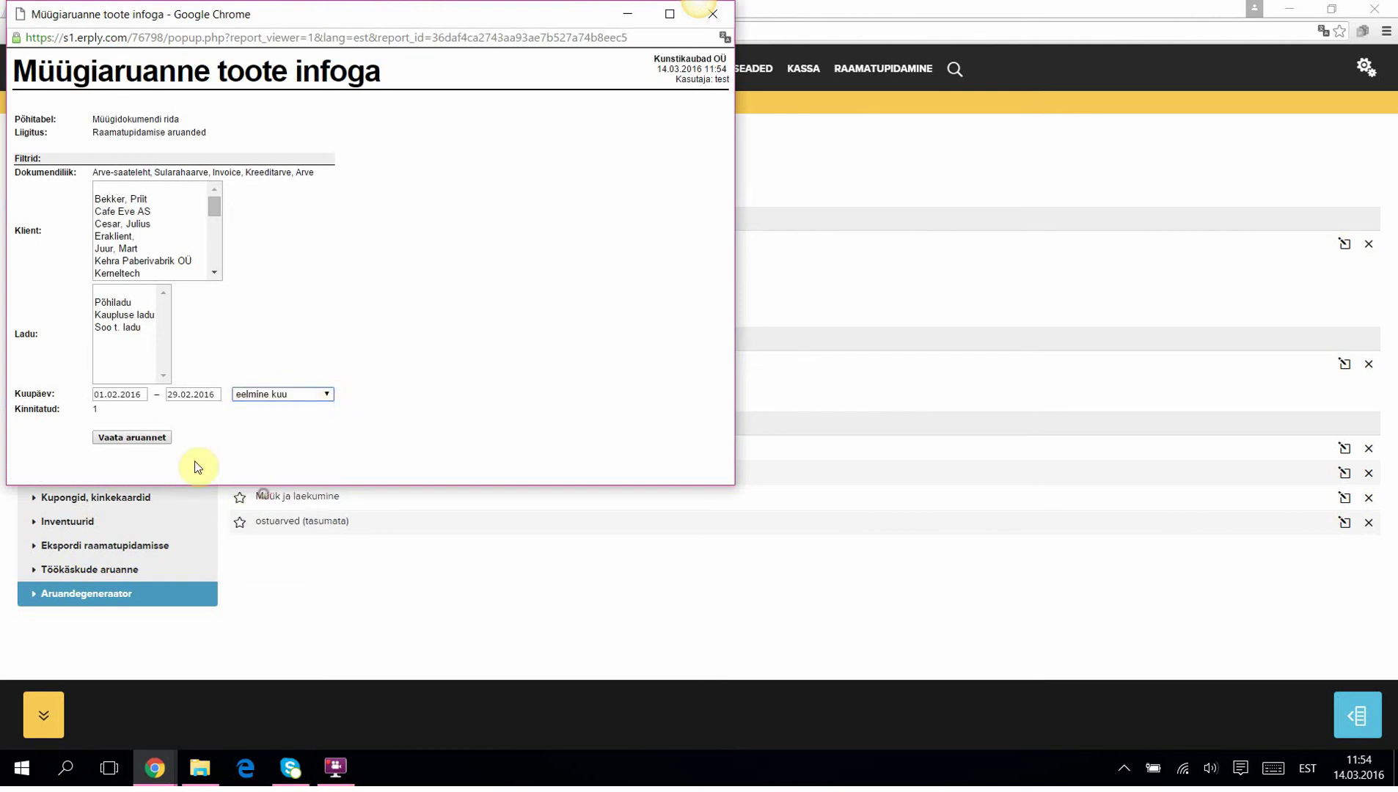
pyautogui.click(145, 438)
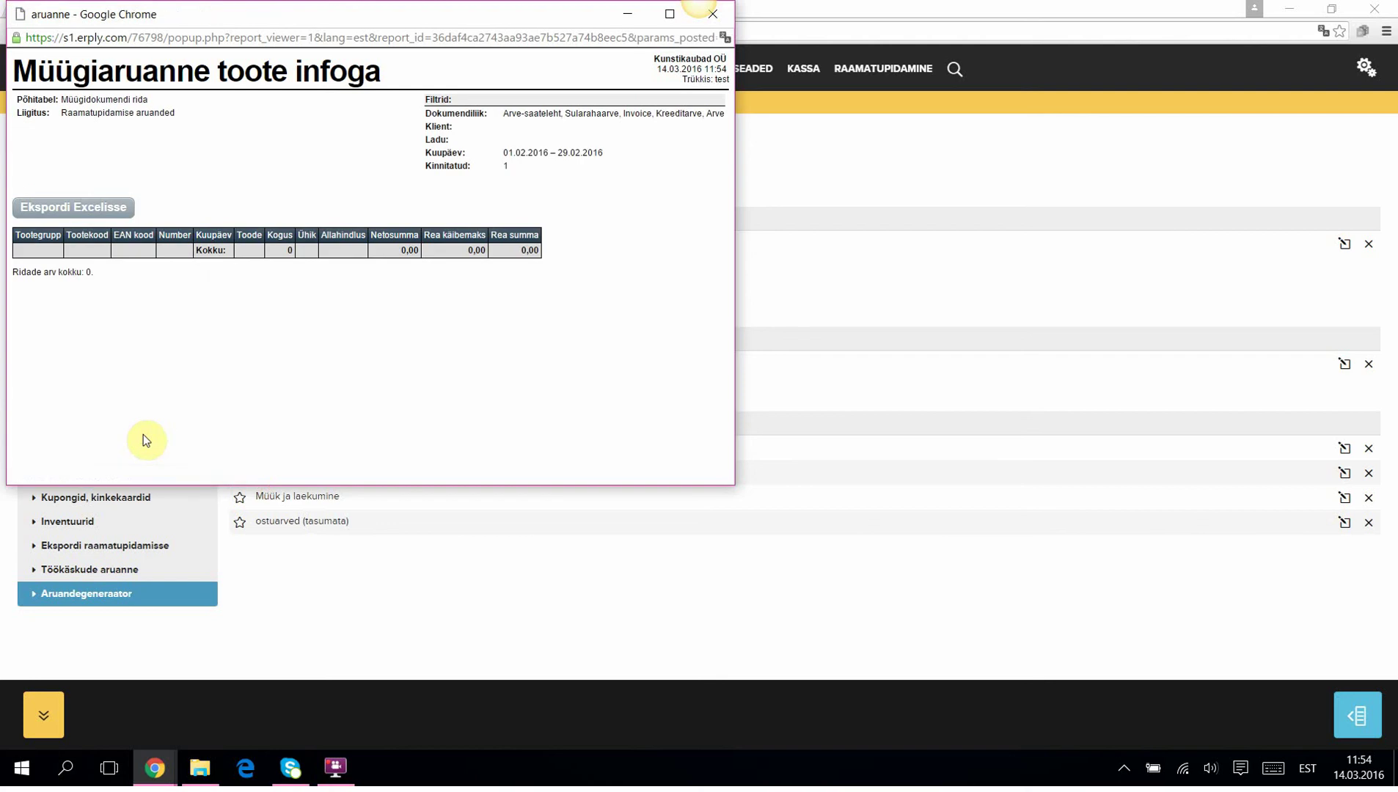
pyautogui.click(717, 14)
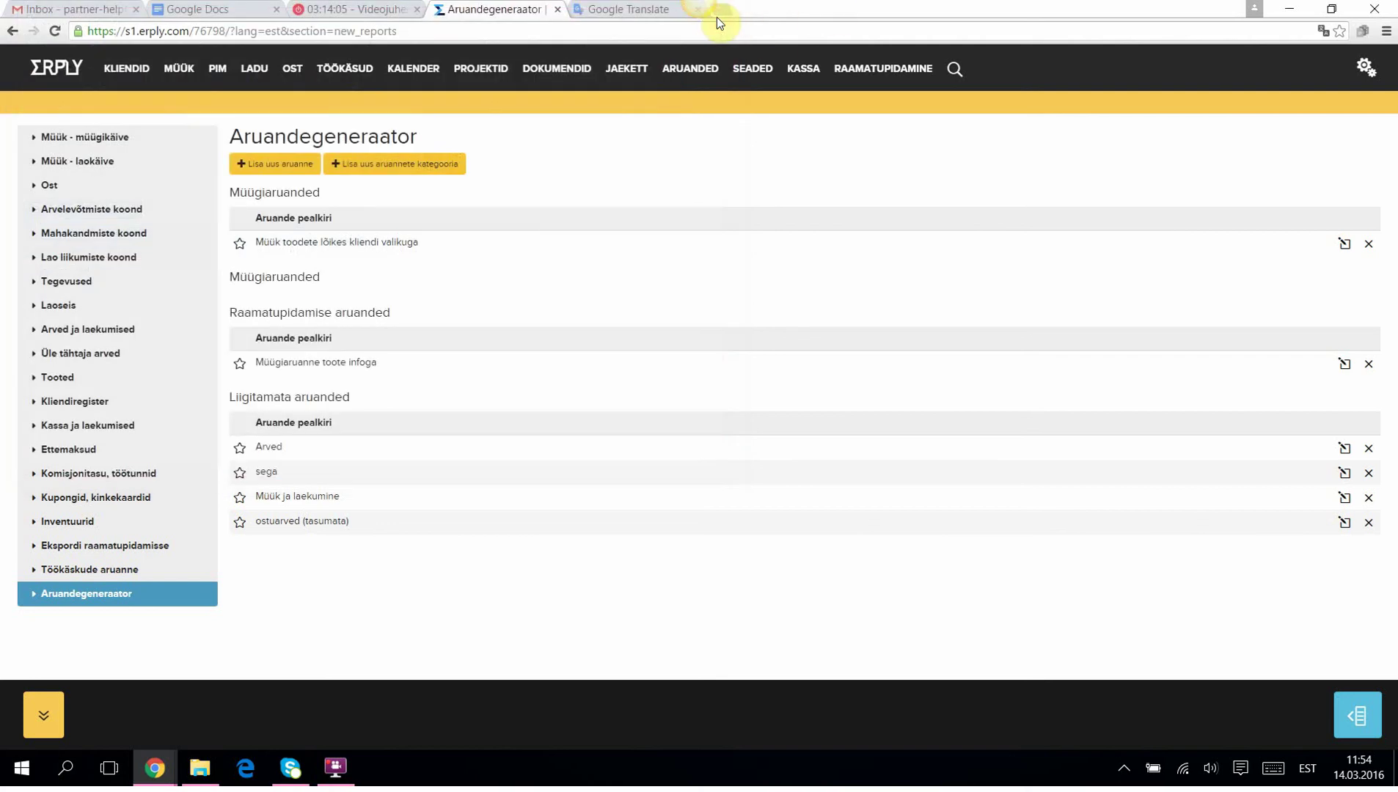
# Generate Müügiaruanne toote infoga with the Kuupäev filter "jooksev kuu", review its rows and subtotals per date, and close it
pyautogui.click(325, 363)
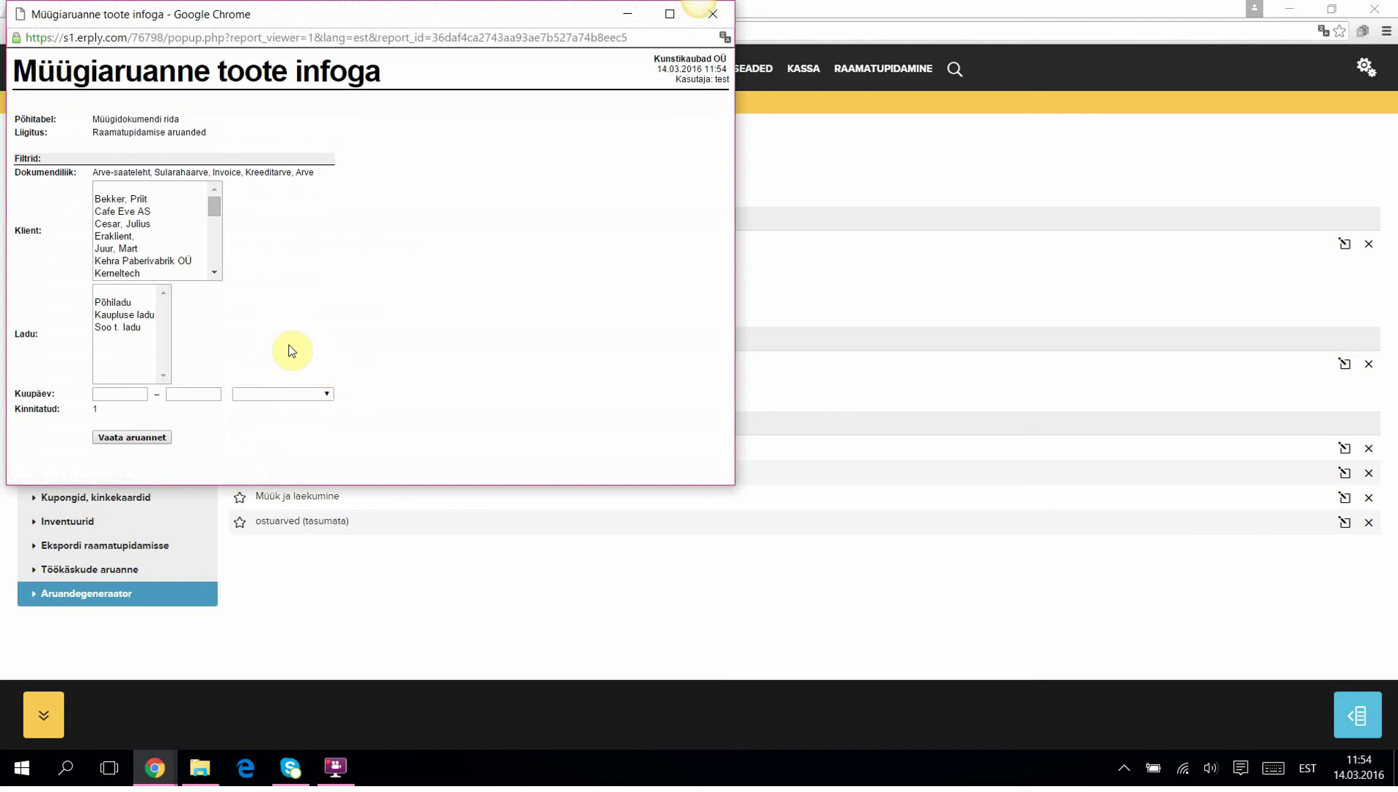
pyautogui.click(327, 394)
pyautogui.click(297, 443)
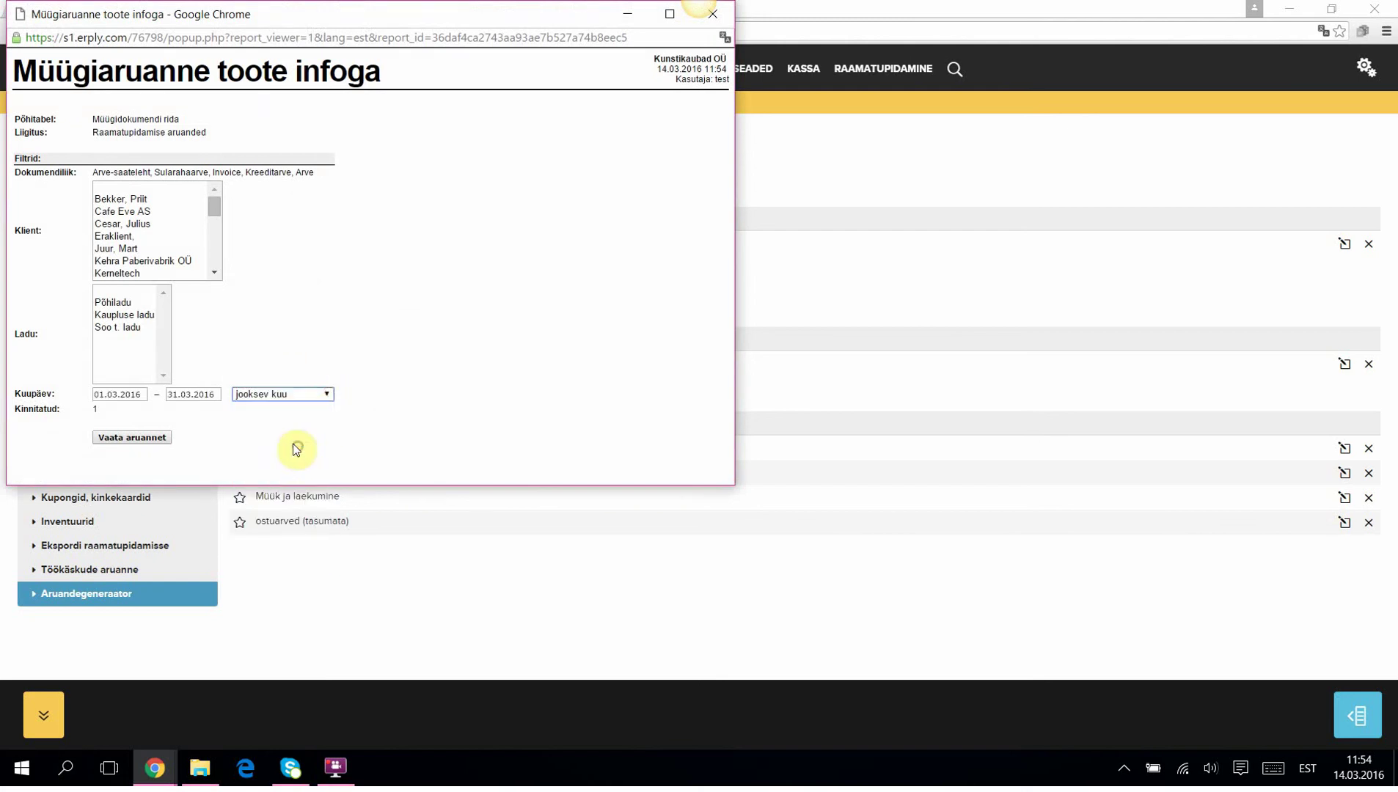
pyautogui.click(150, 437)
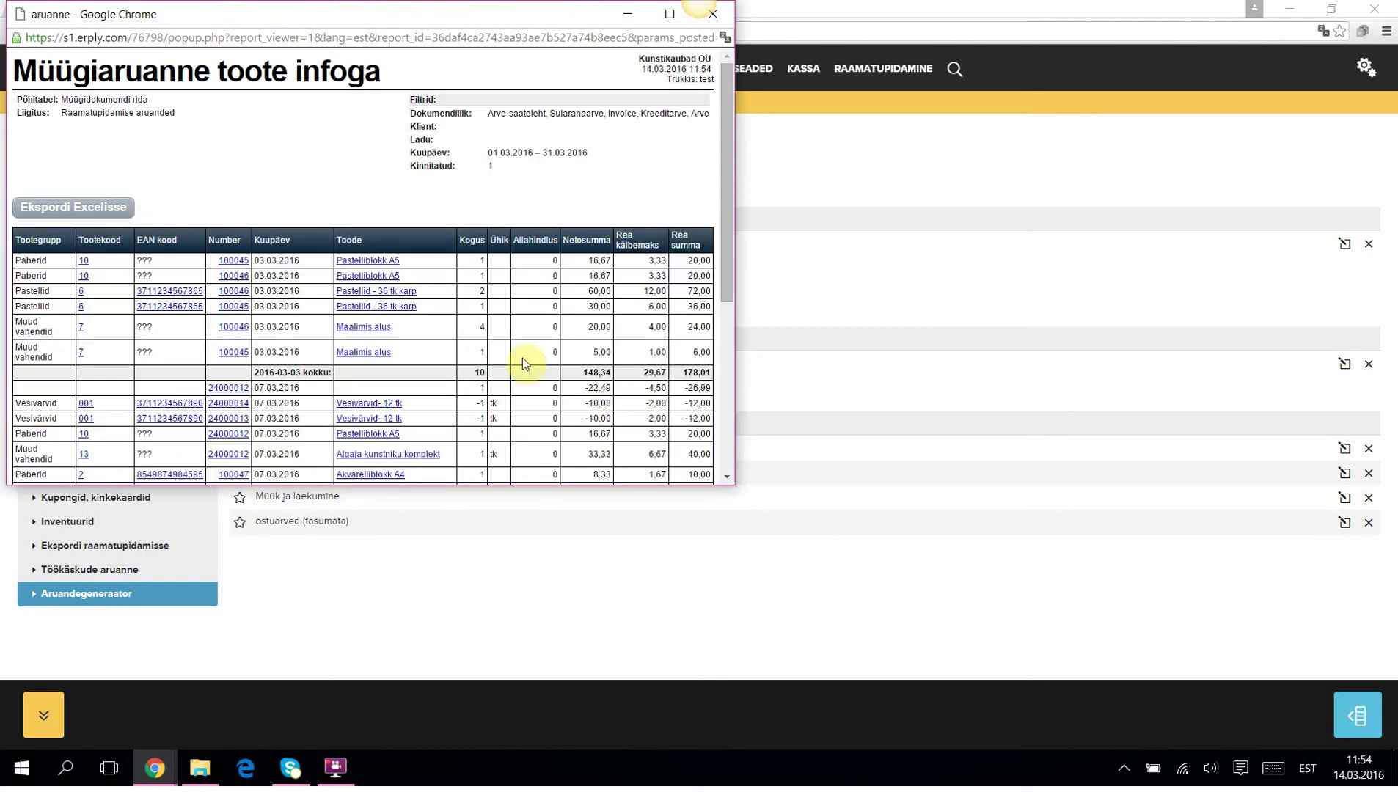
pyautogui.scroll(-5, 625, 339)
pyautogui.scroll(5, 625, 339)
pyautogui.click(721, 13)
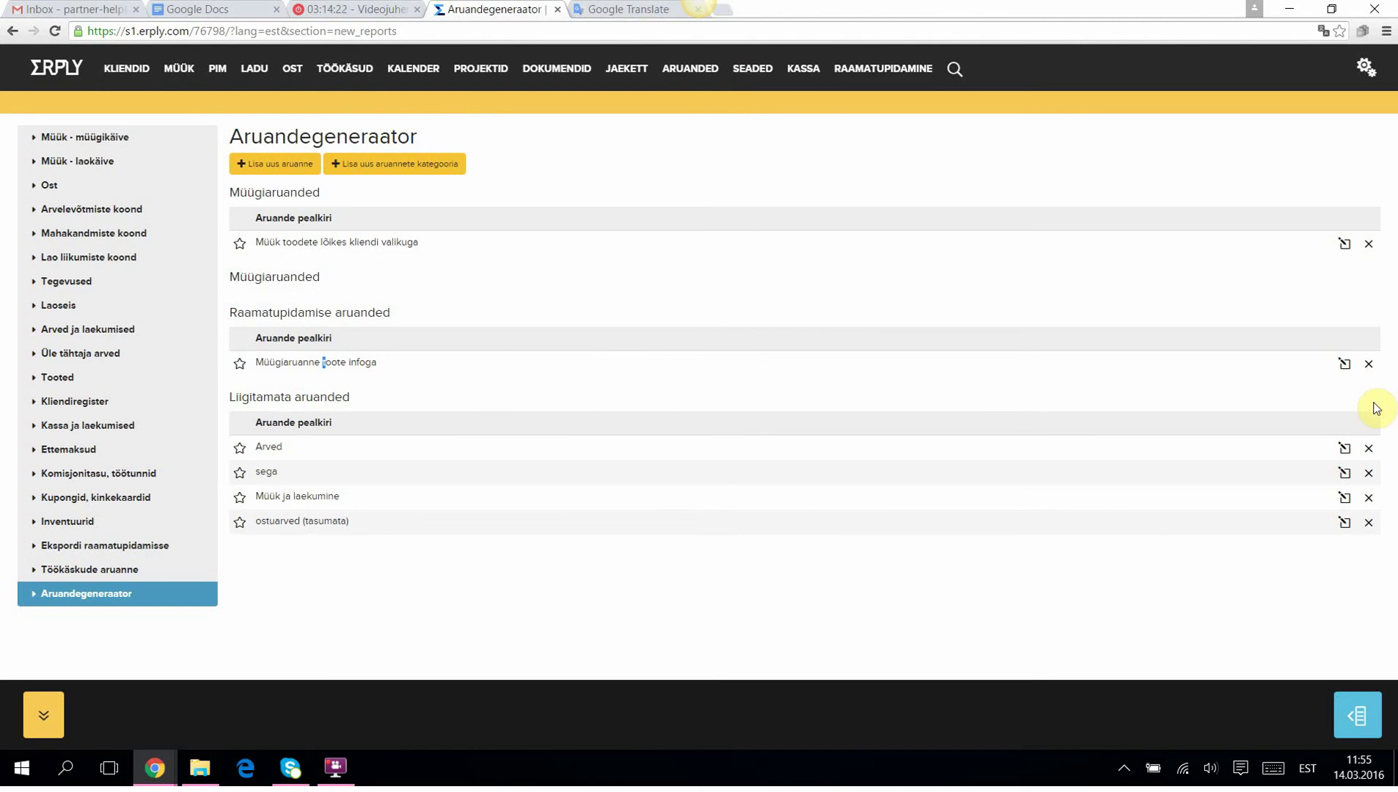
# Open Müügiaruanne toote infoga for editing from the report list, view its settings, and close the editor
pyautogui.click(1345, 364)
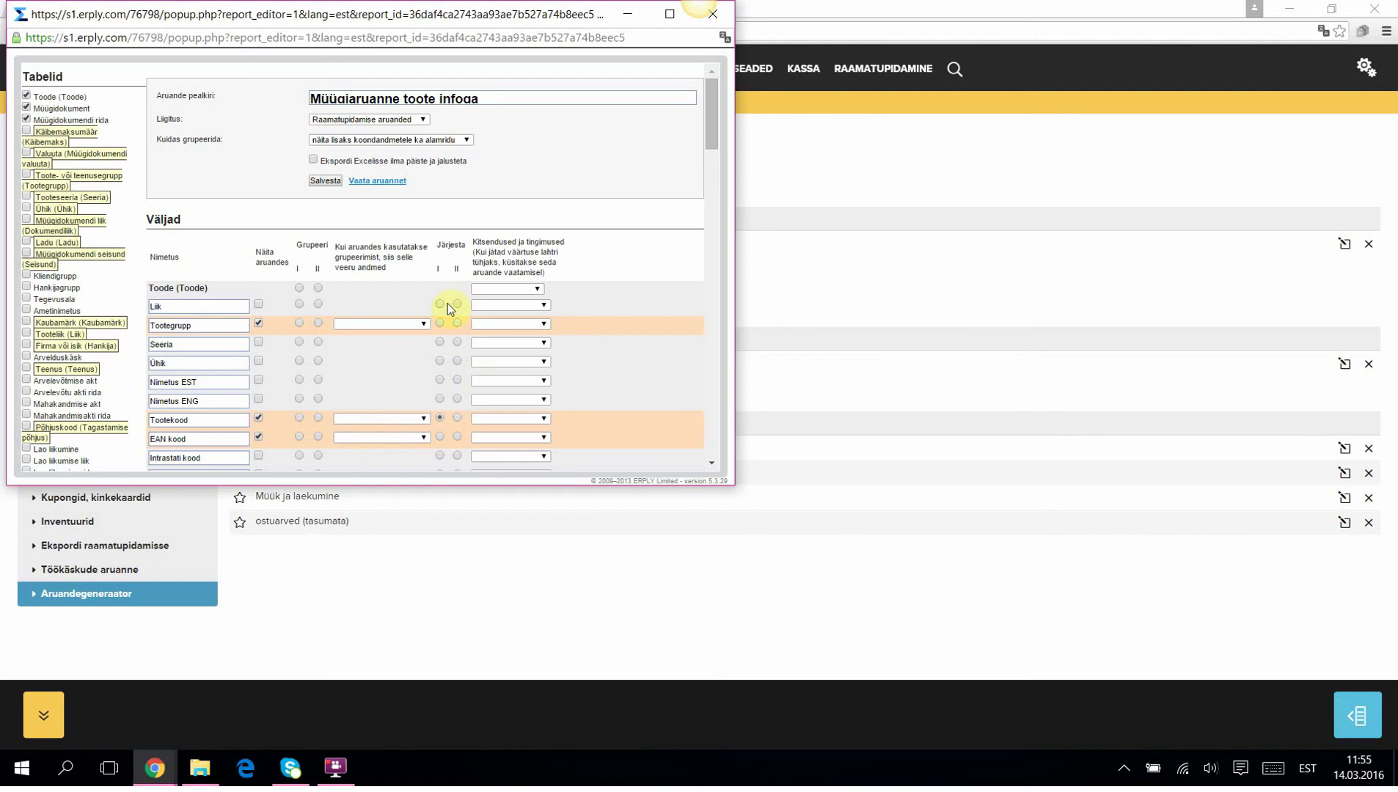
pyautogui.click(715, 14)
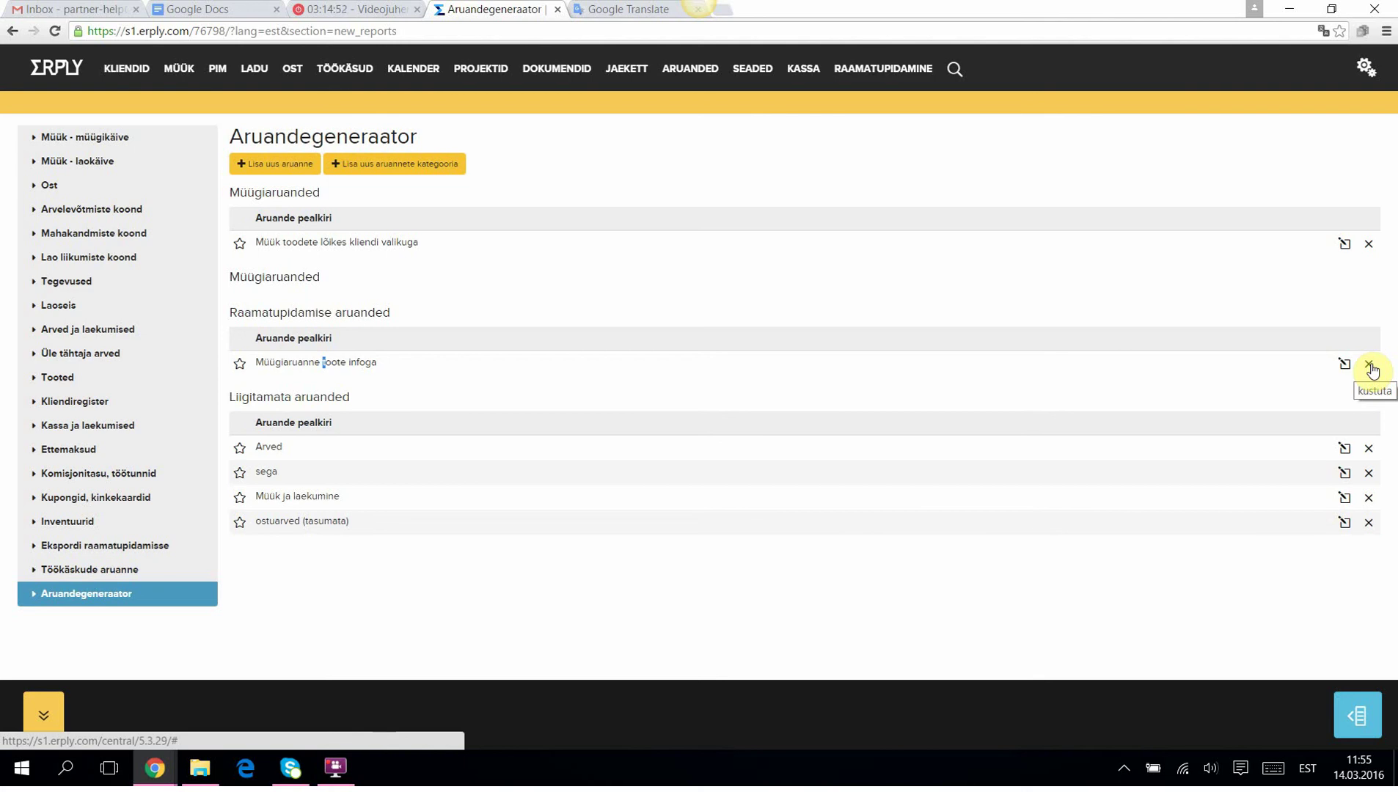
pyautogui.click(335, 767)
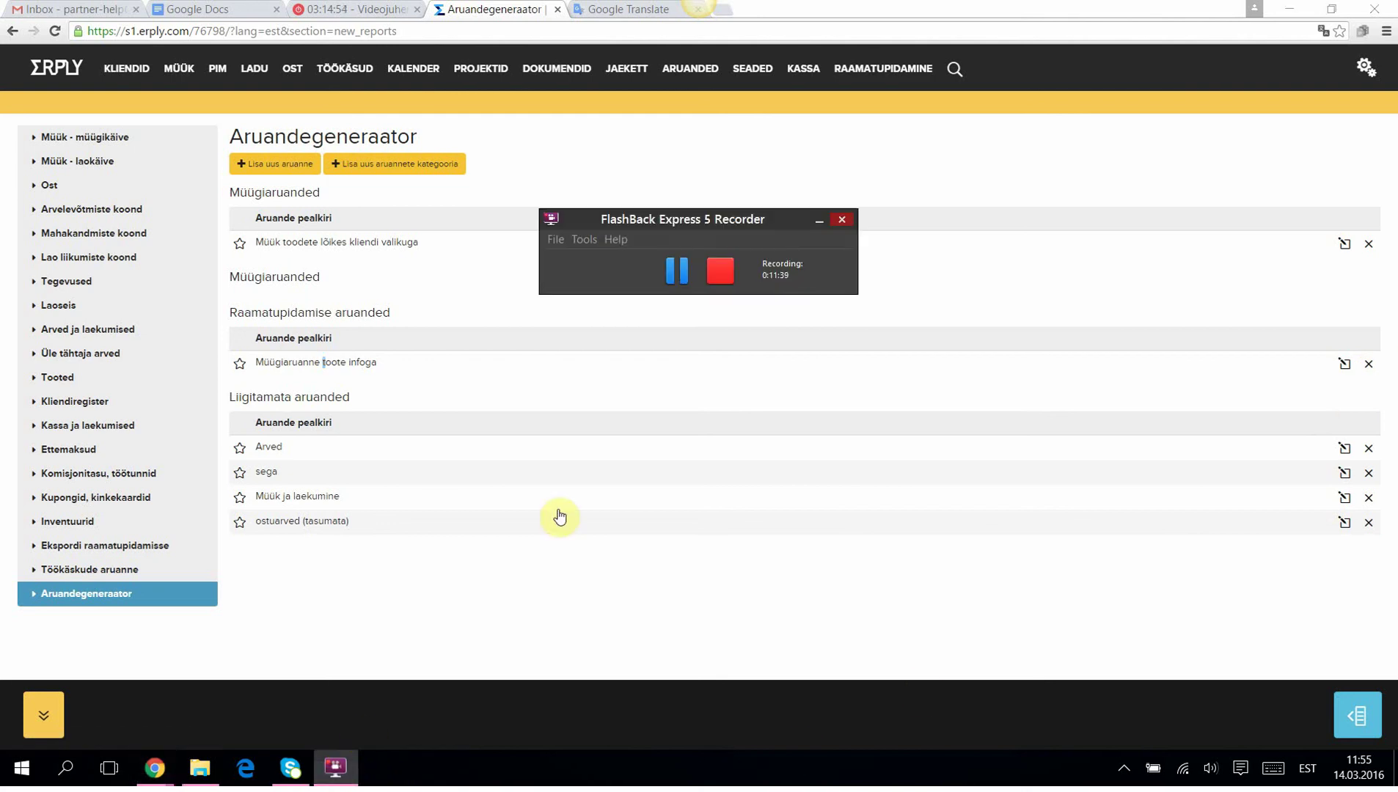